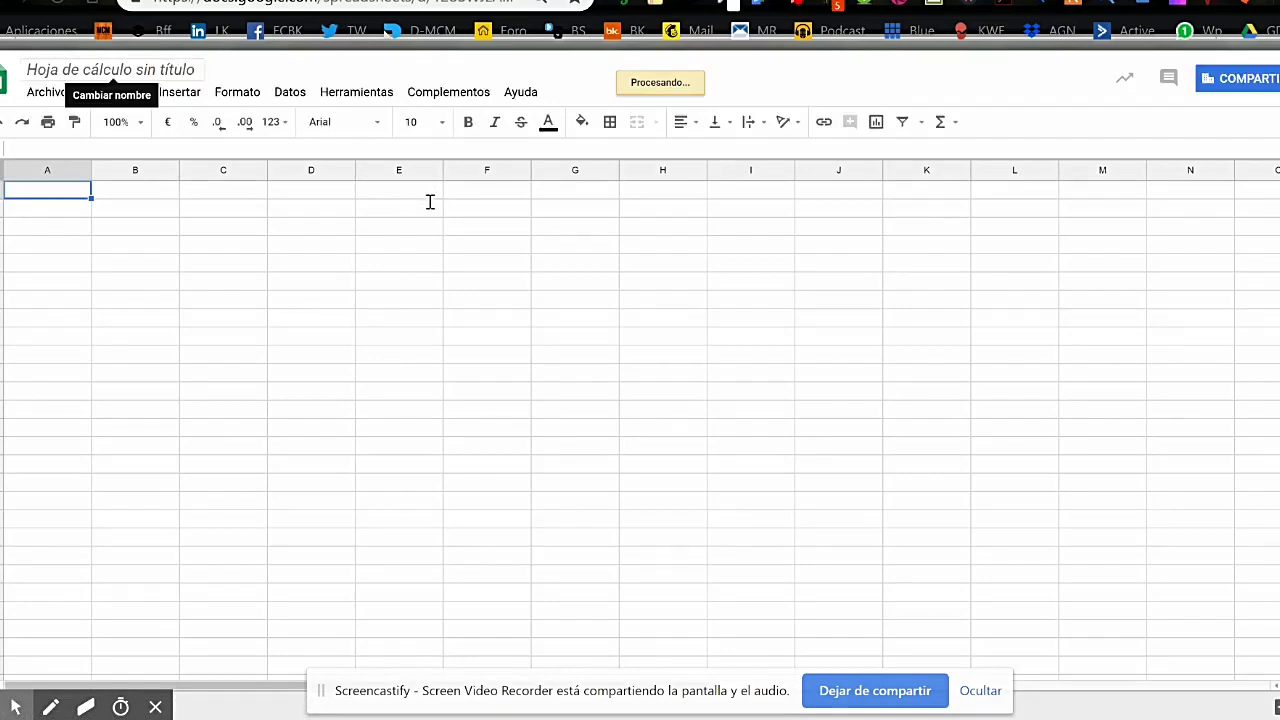
Step: Rename the untitled spreadsheet to "embudo de ventas"
{"action": "left_click", "coordinate": [100, 70]}
{"action": "type", "text": "em,budo"}
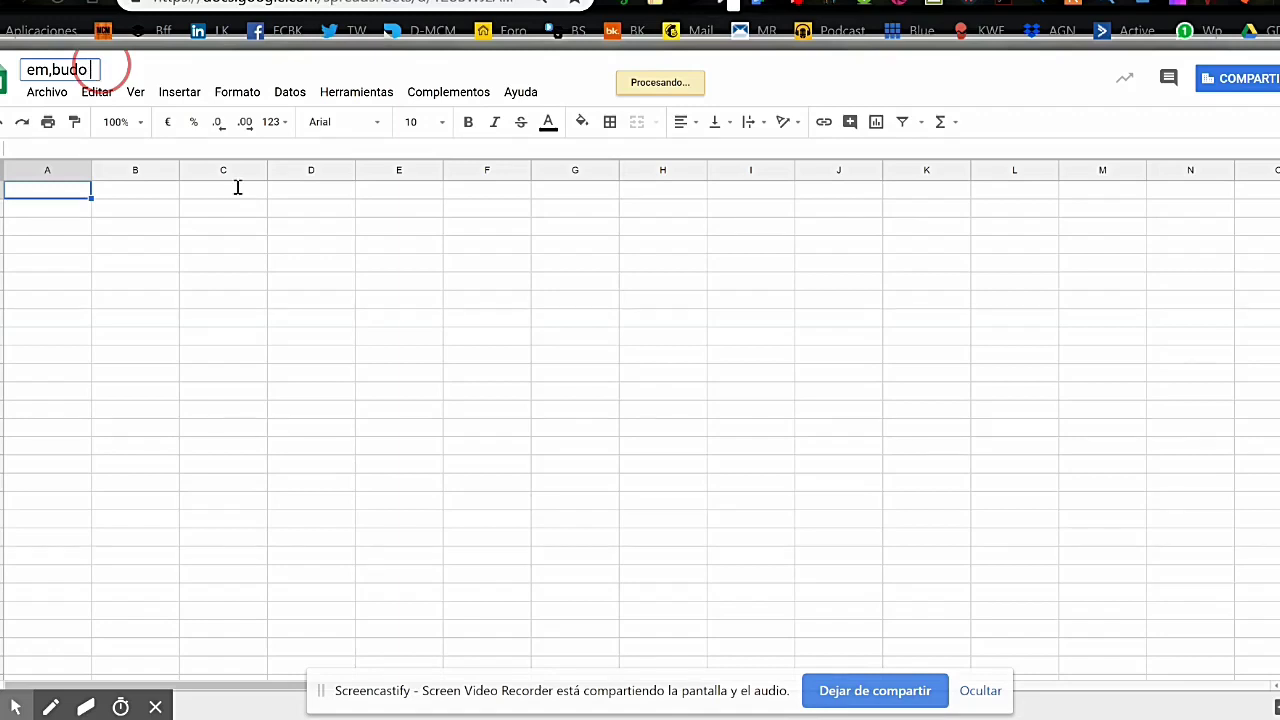
{"action": "key", "text": "BackSpace"}
{"action": "key", "text": "BackSpace"}
{"action": "key", "text": "BackSpace"}
{"action": "key", "text": "BackSpace"}
{"action": "key", "text": "BackSpace"}
{"action": "key", "text": "BackSpace"}
{"action": "type", "text": "bu"}
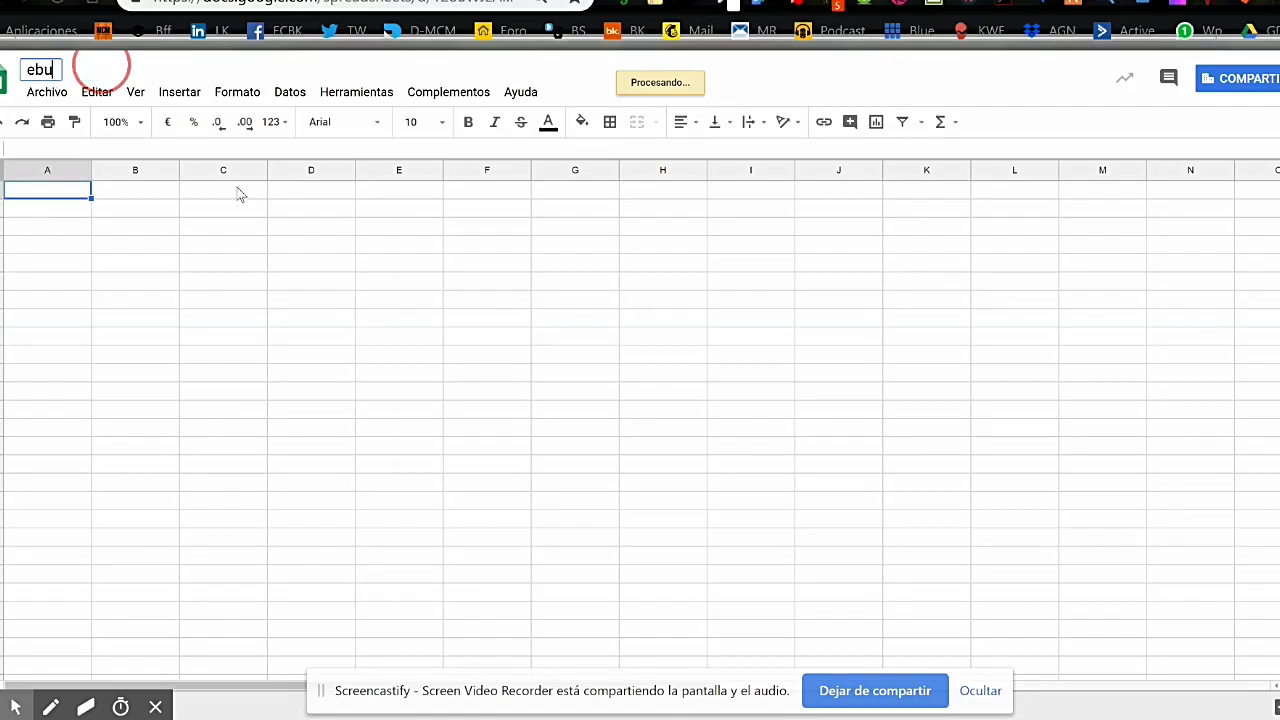
{"action": "type", "text": "d"}
{"action": "key", "text": "BackSpace"}
{"action": "key", "text": "BackSpace"}
{"action": "key", "text": "BackSpace"}
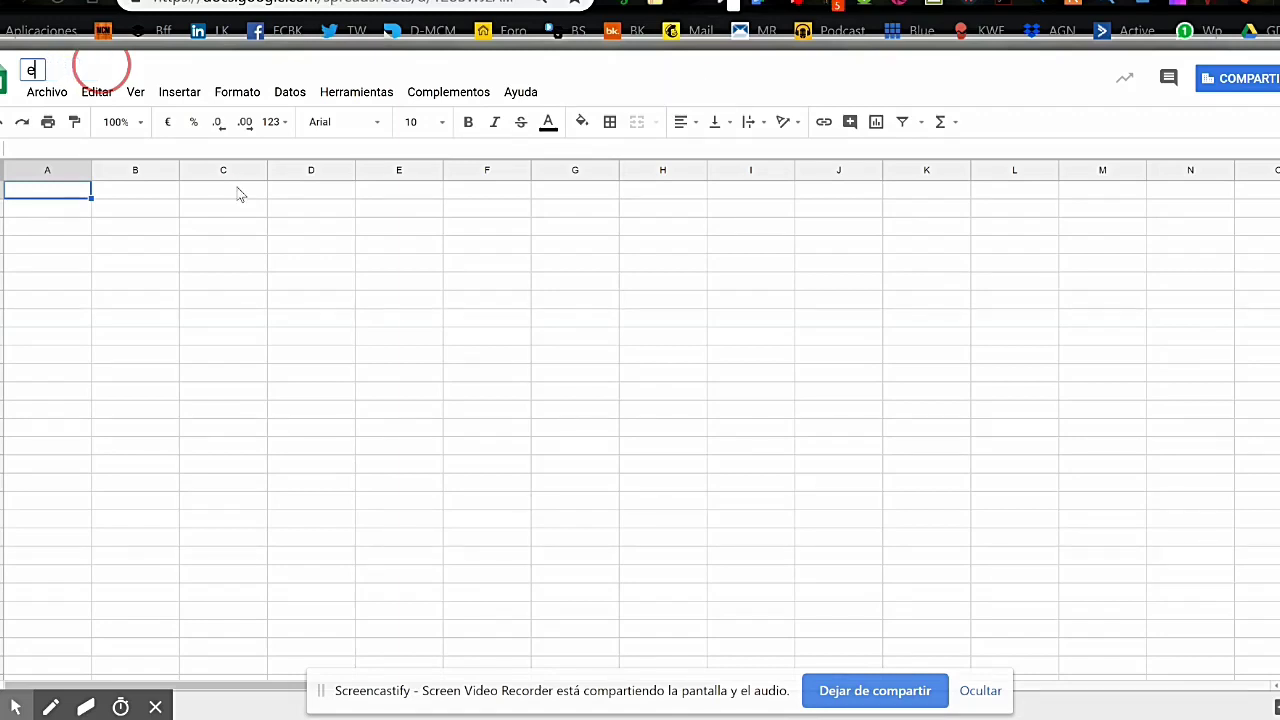
{"action": "type", "text": "mbudo de ventas"}
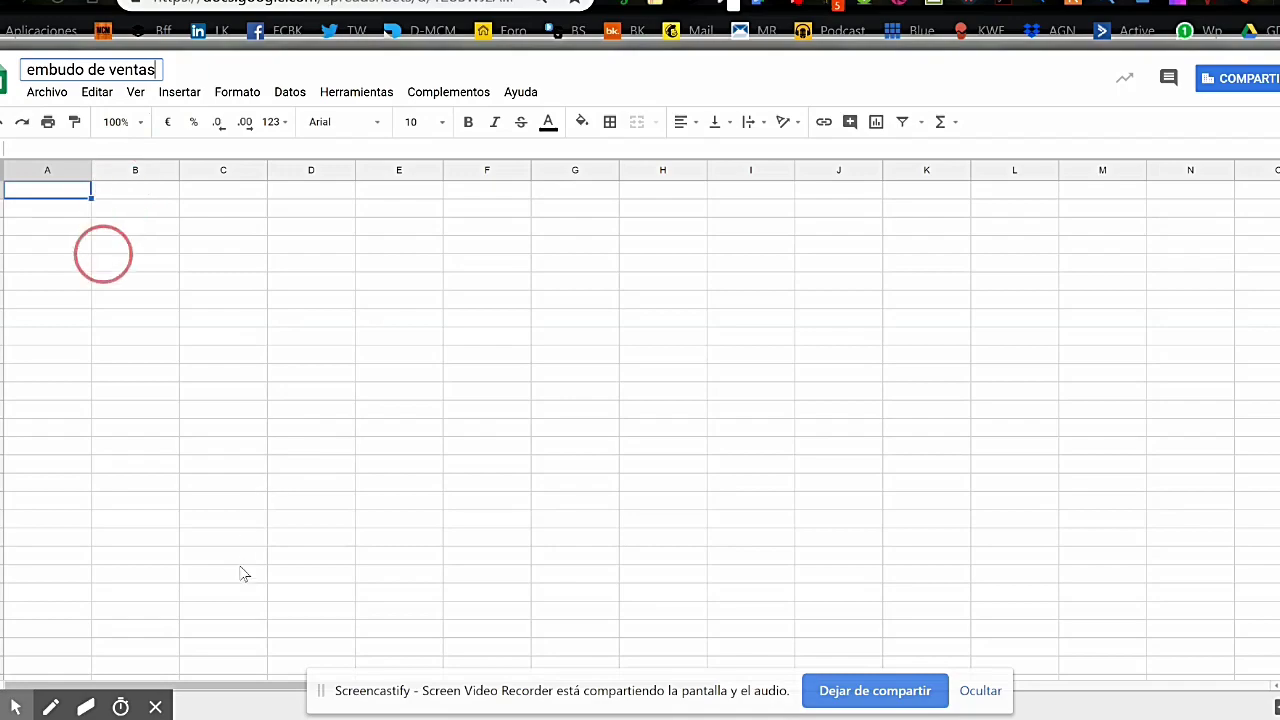
Step: Enter the heading "Ads" in B5 and, in the row below it, the label "Presupuesto" with the value 100
{"action": "left_click", "coordinate": [107, 266]}
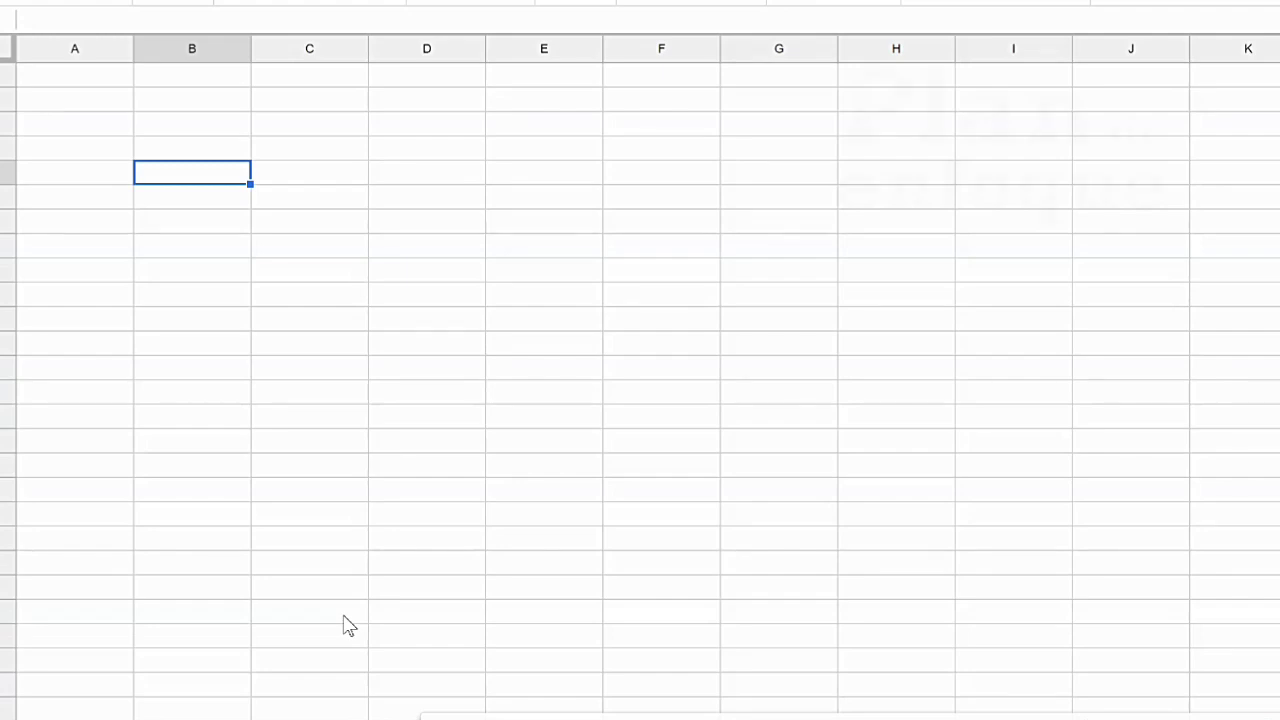
{"action": "type", "text": "Ads"}
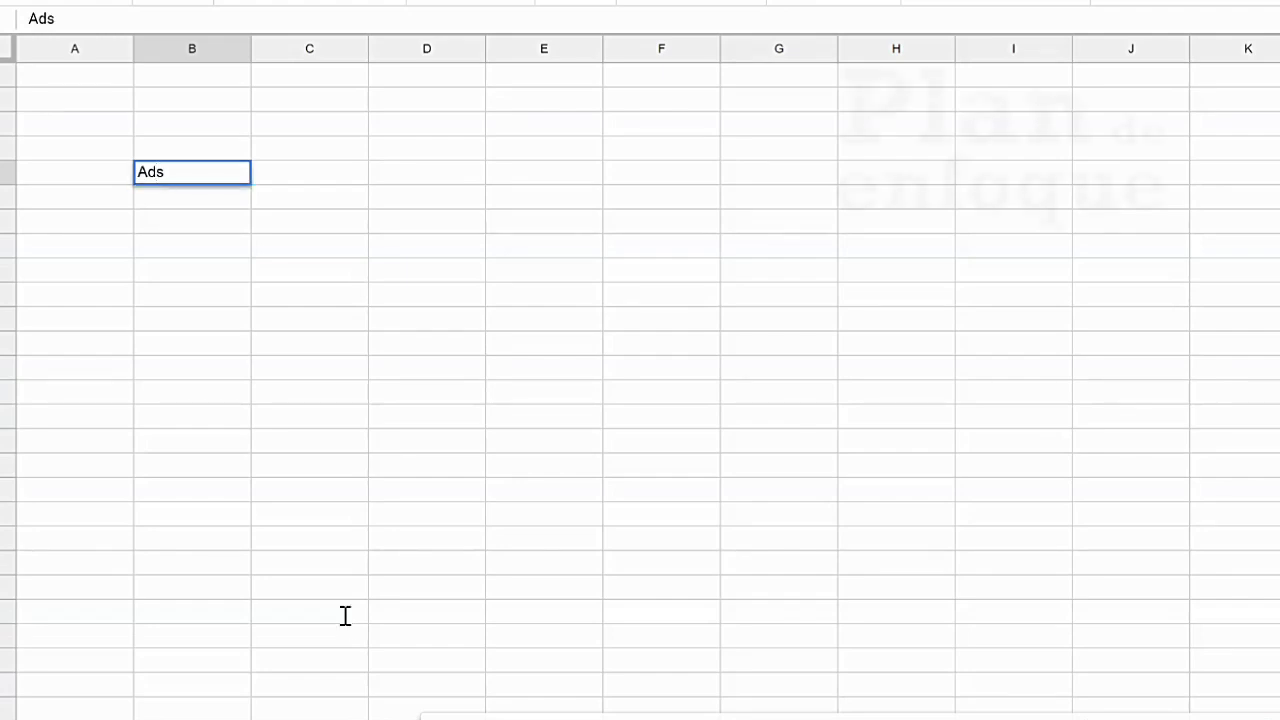
{"action": "key", "text": "Return"}
{"action": "type", "text": "P"}
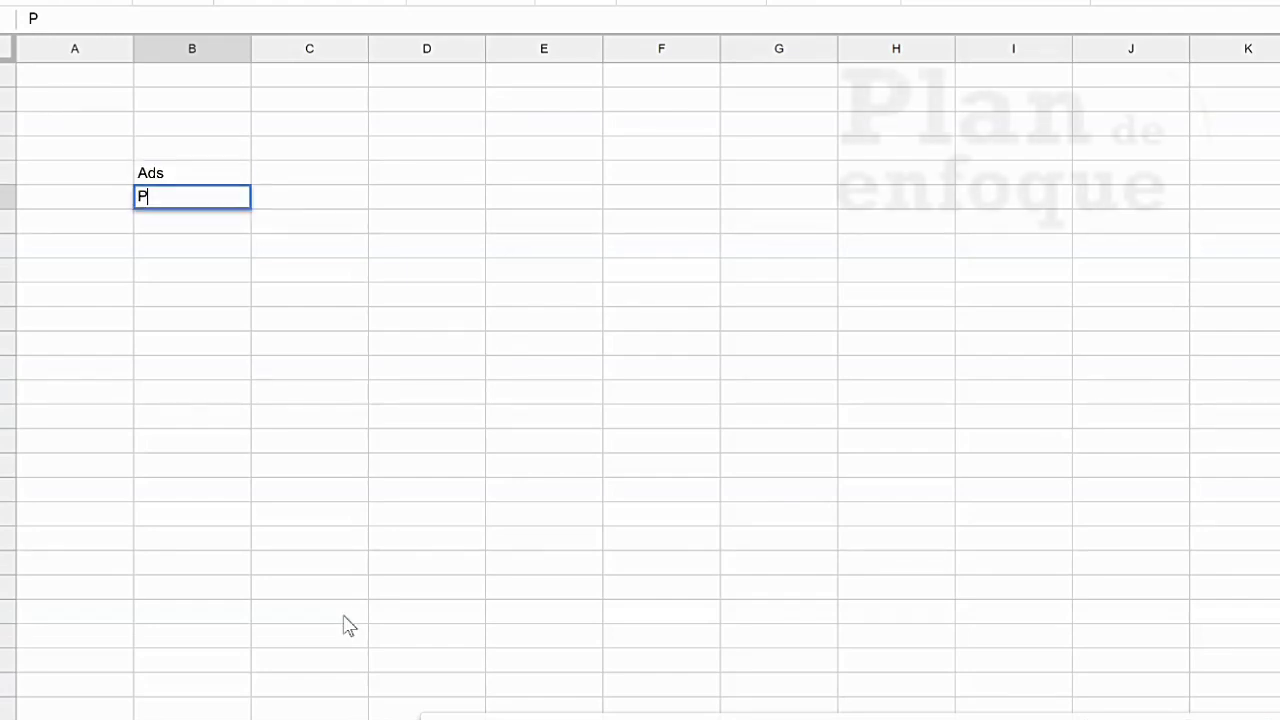
{"action": "type", "text": "resupuesto"}
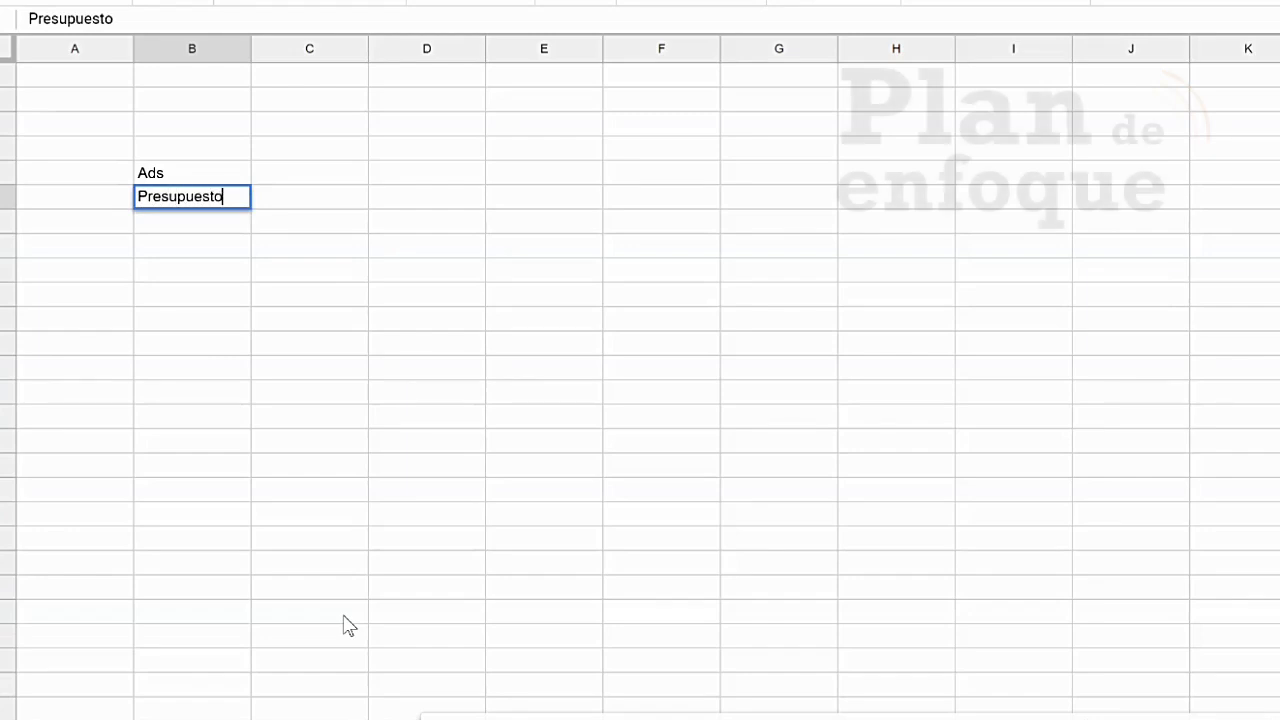
{"action": "key", "text": "Tab"}
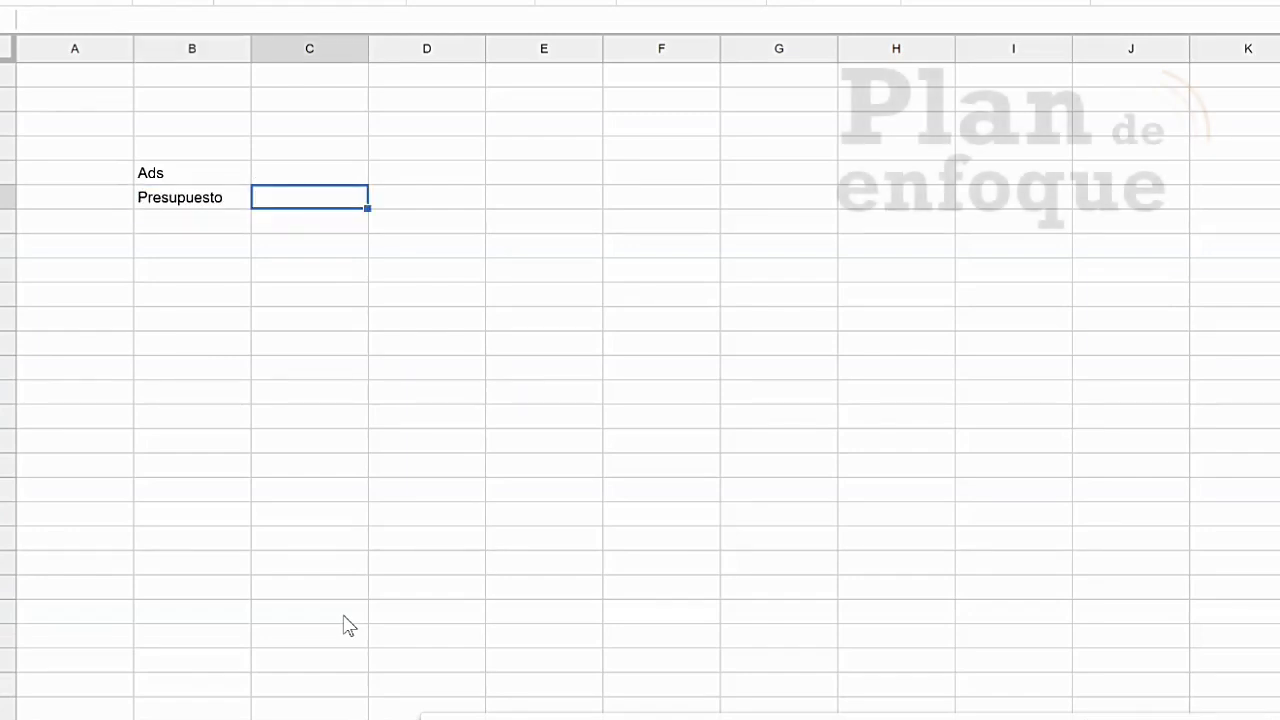
{"action": "key", "text": "Left"}
{"action": "key", "text": "Right"}
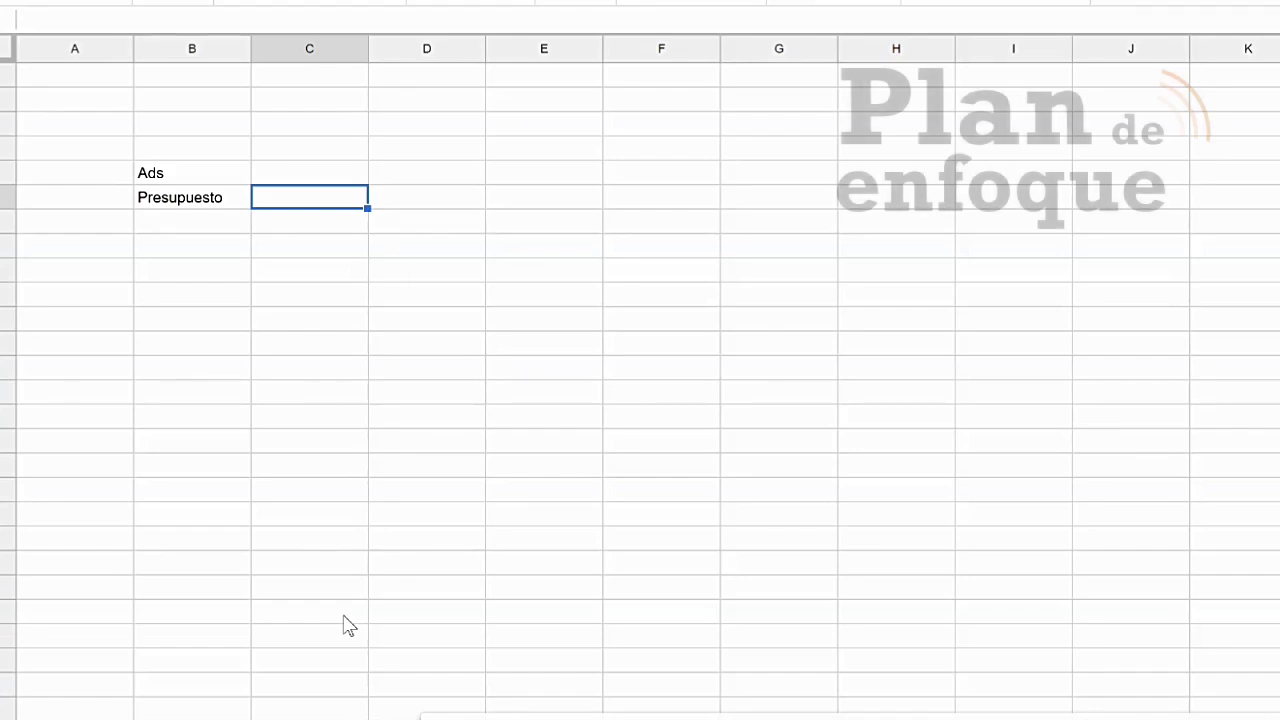
{"action": "type", "text": "100"}
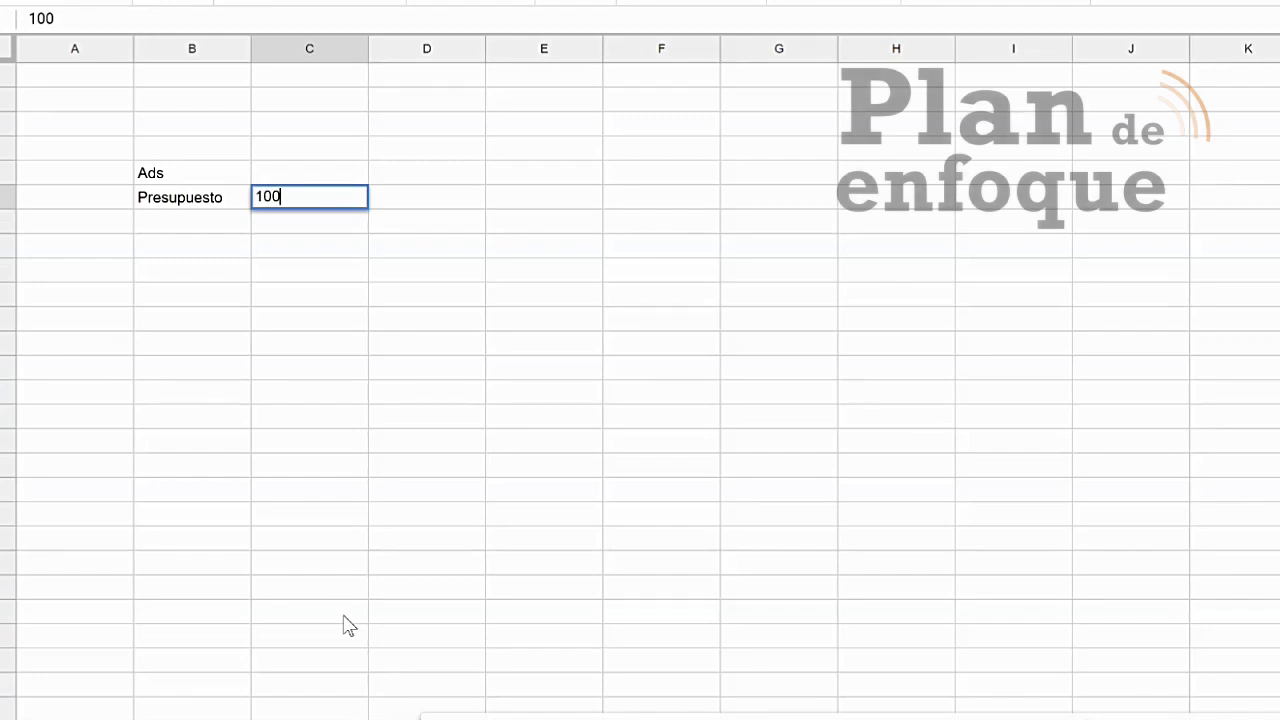
{"action": "key", "text": "Return"}
Step: Add a "Coste por click" row below Presupuesto with the value 1 in column C
{"action": "key", "text": "Left"}
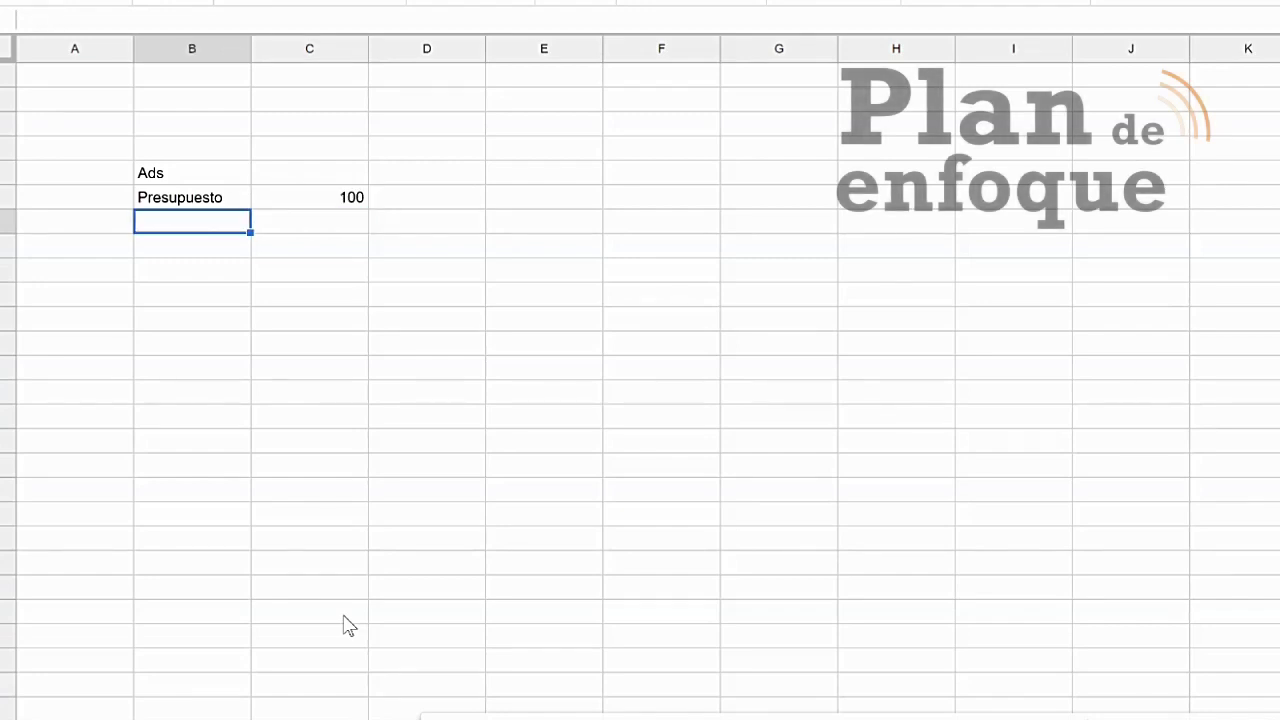
{"action": "type", "text": "Coste "}
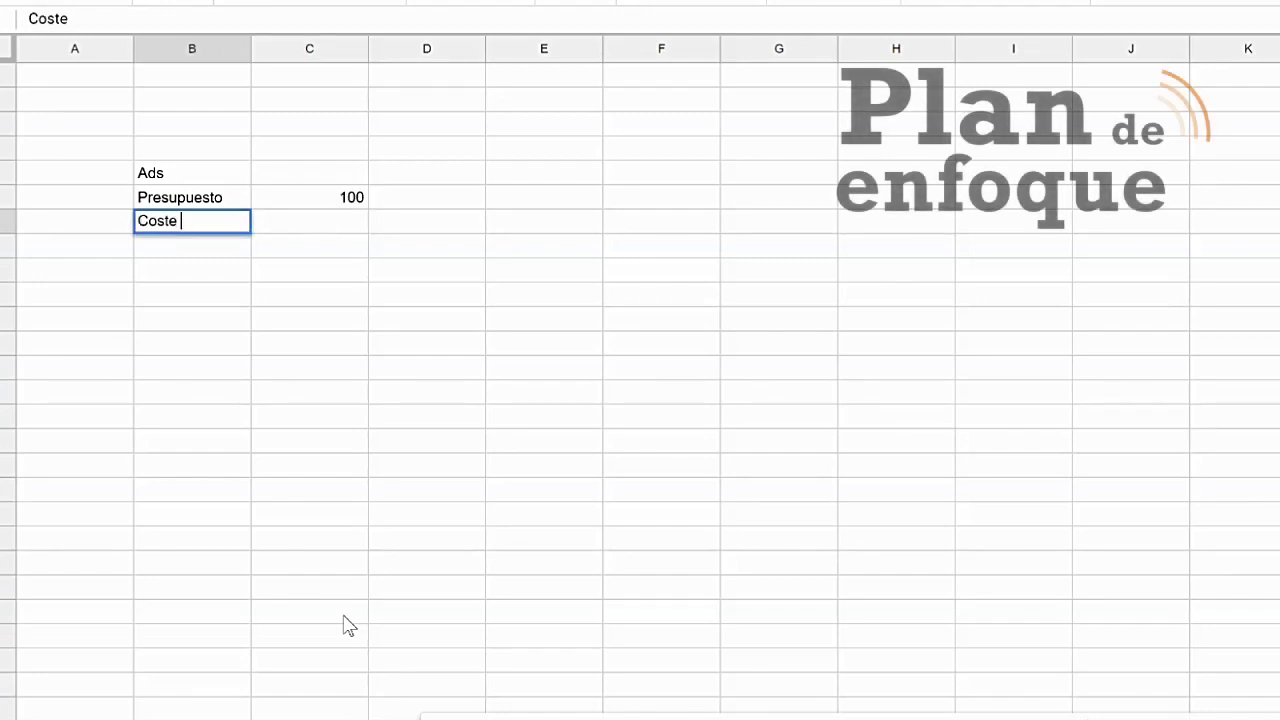
{"action": "type", "text": "por click"}
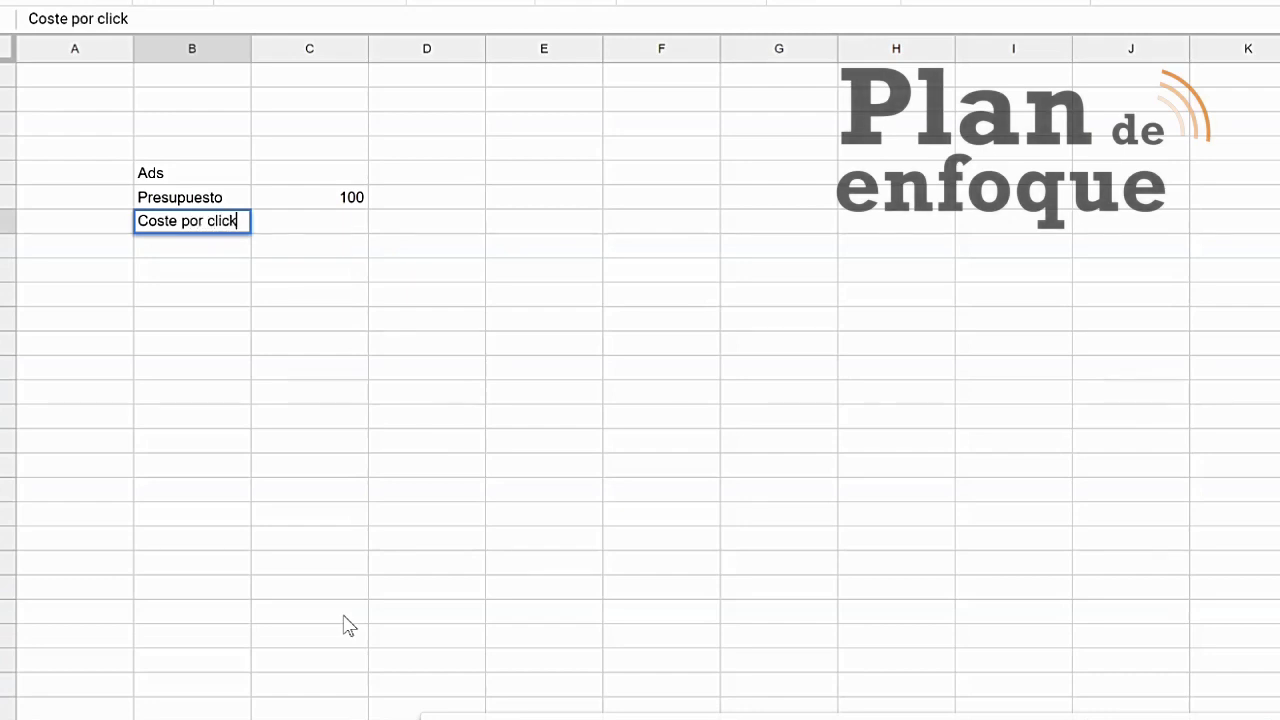
{"action": "key", "text": "Tab"}
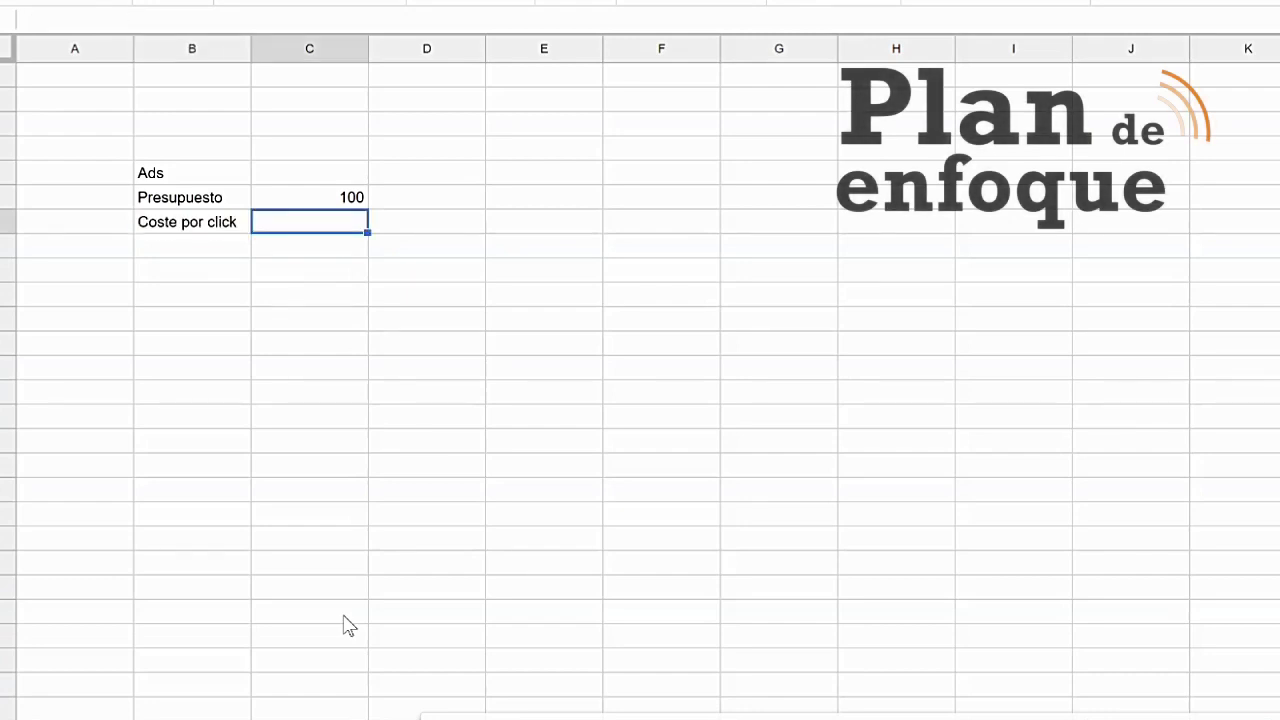
{"action": "type", "text": "1"}
{"action": "key", "text": "Return"}
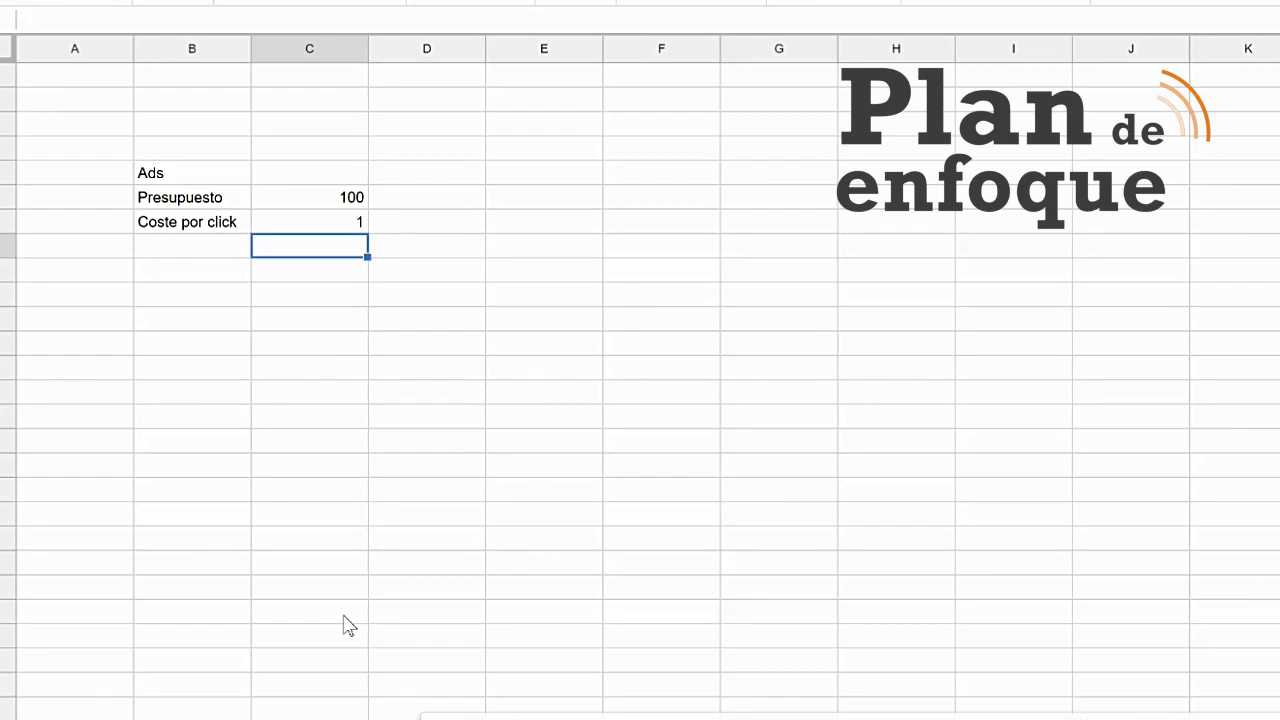
Step: Add the label "Número de clicks" in B8, directly below Coste por click
{"action": "key", "text": "Down"}
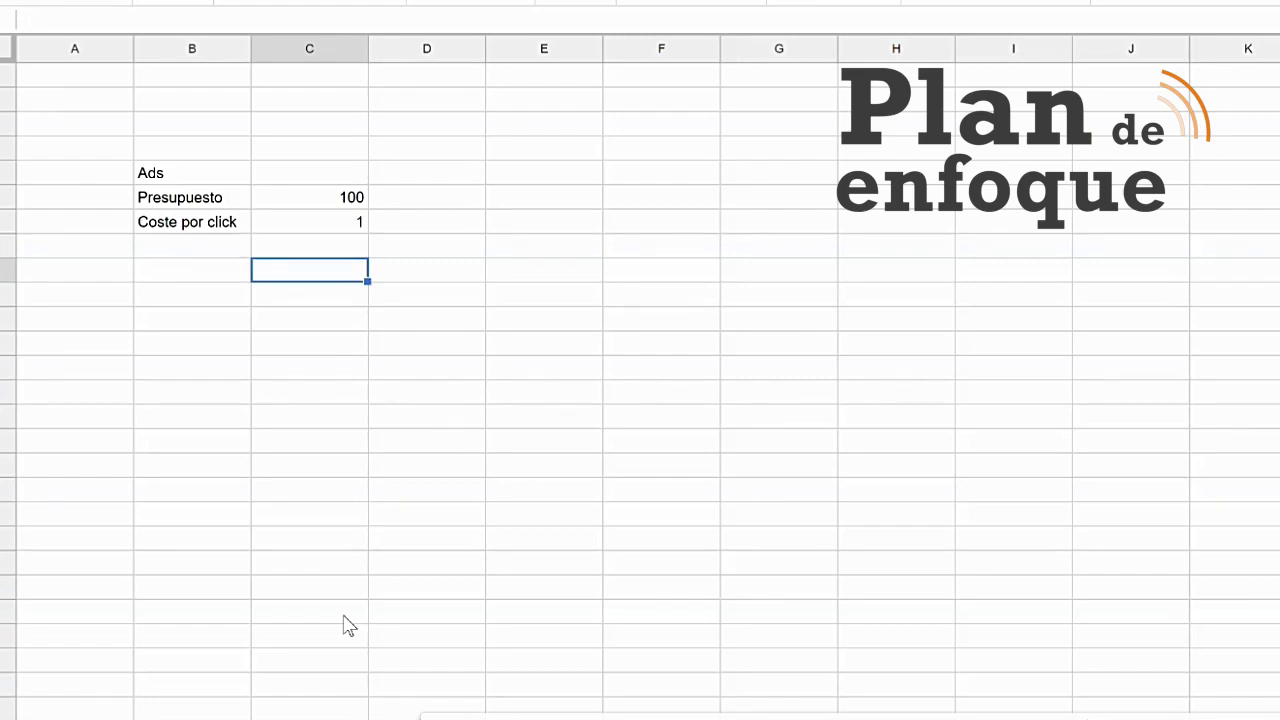
{"action": "key", "text": "Left"}
{"action": "key", "text": "Up"}
{"action": "type", "text": "N"}
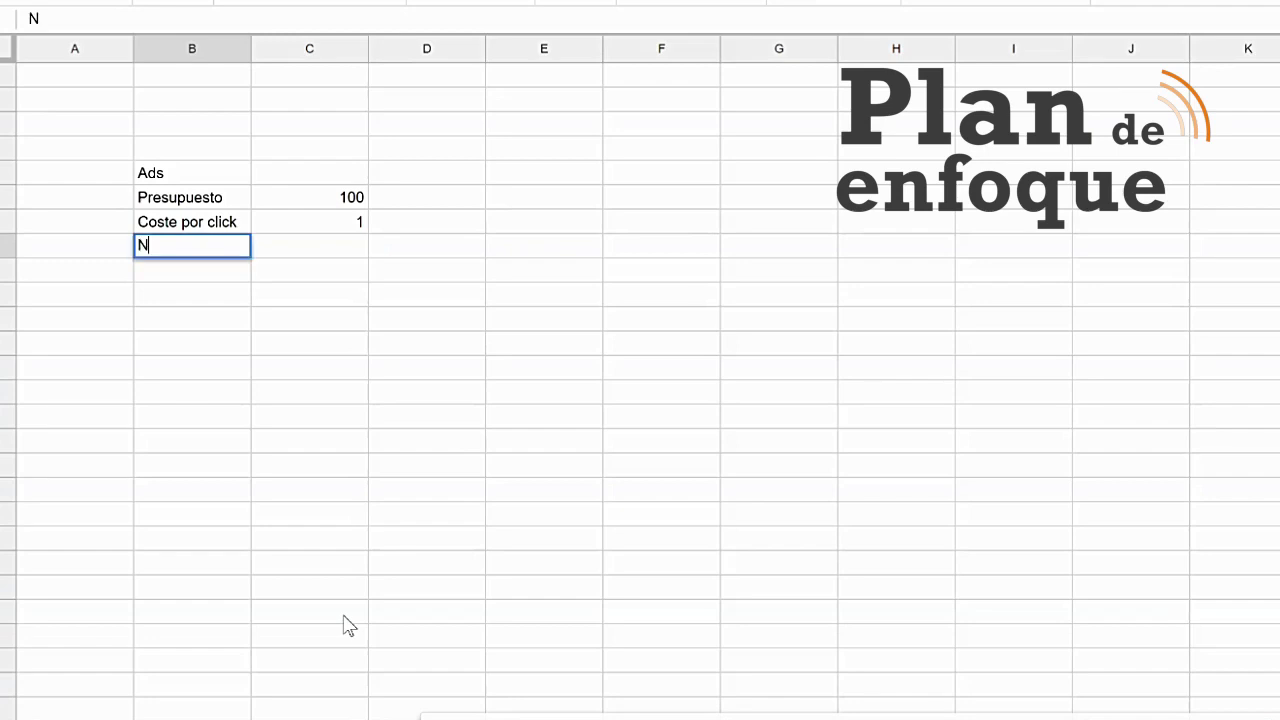
{"action": "type", "text": "úmero de clicks"}
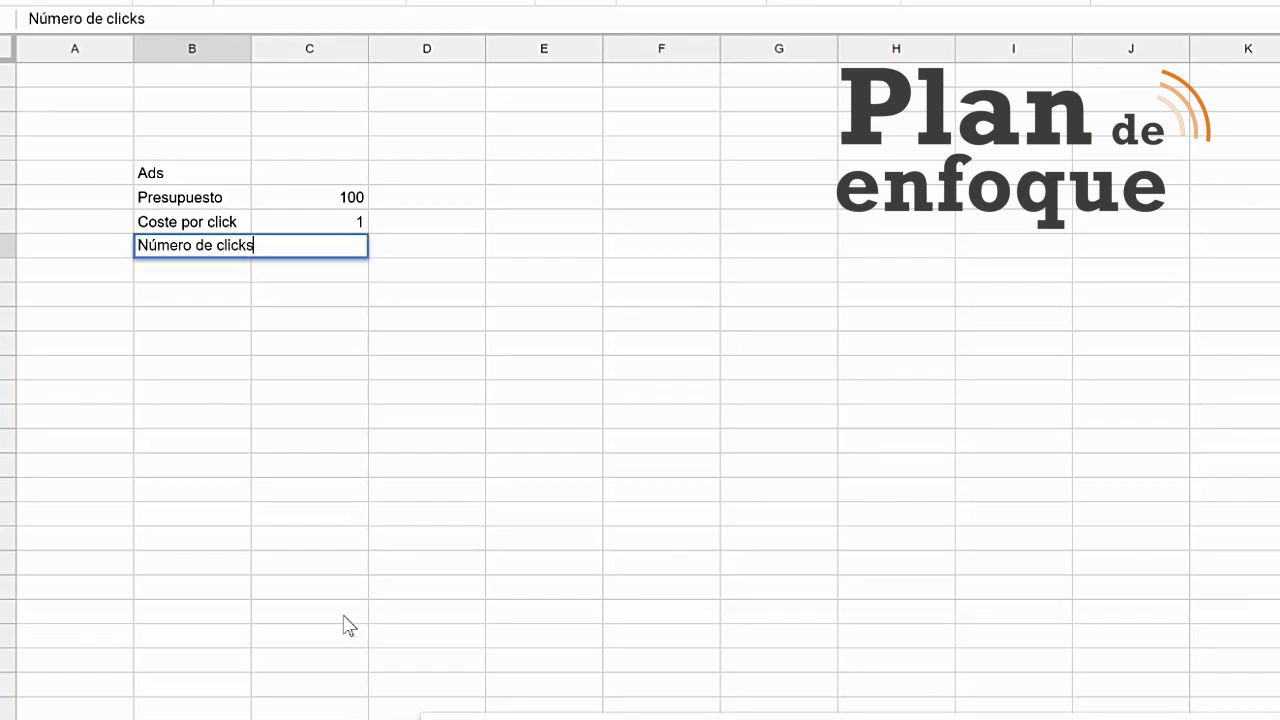
{"action": "key", "text": "Tab"}
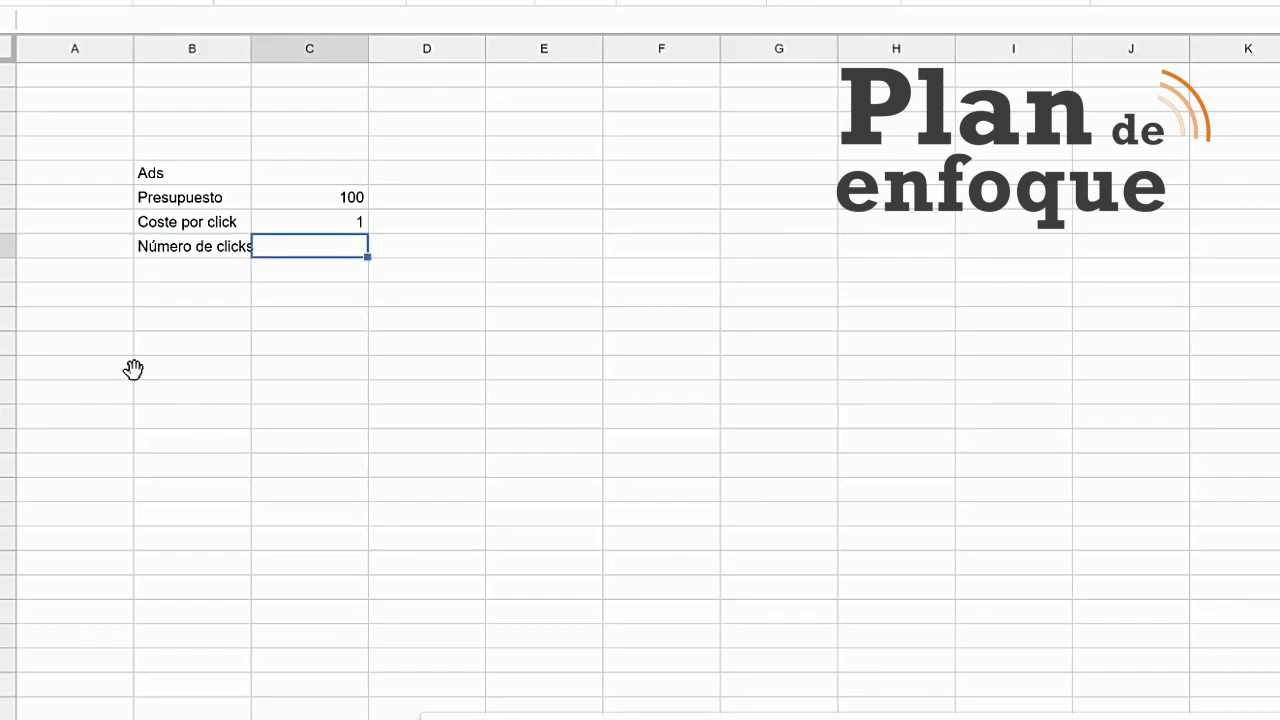
Step: Widen column B so the "Número de clicks" label fits, and select the empty value cell C8
{"action": "left_click", "coordinate": [192, 49]}
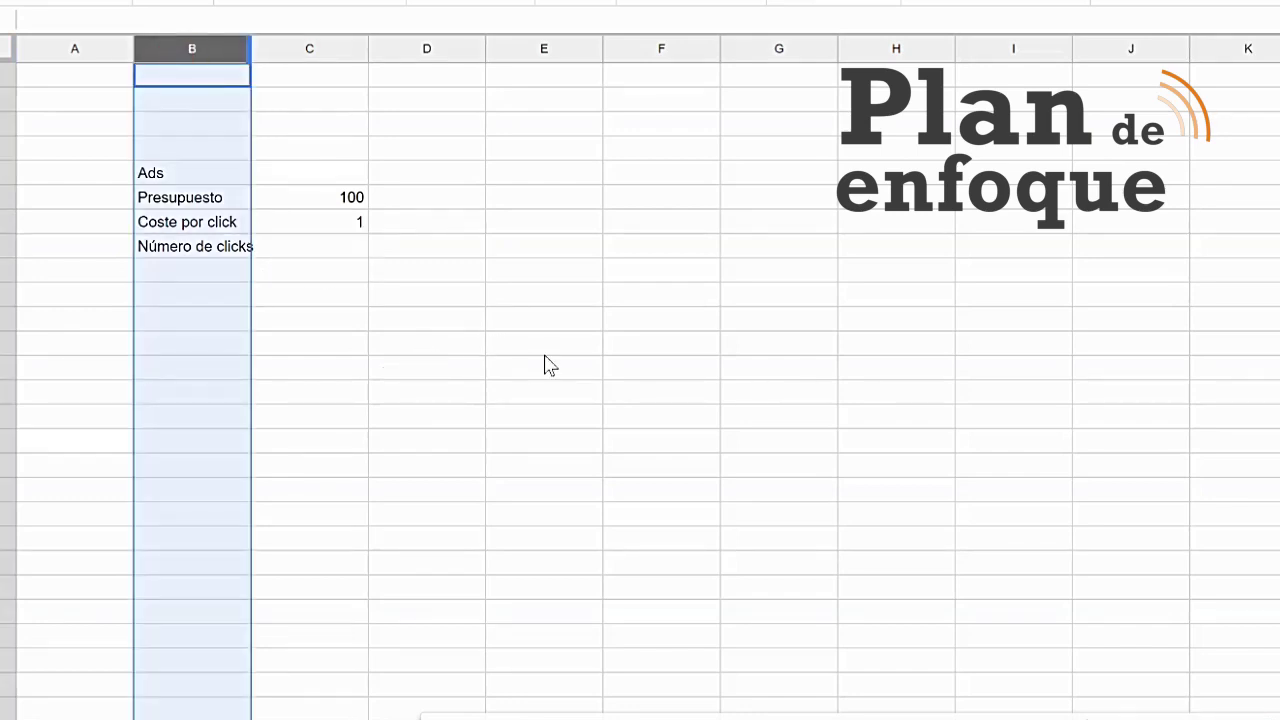
{"action": "left_click_drag", "start_coordinate": [250, 48], "coordinate": [318, 48]}
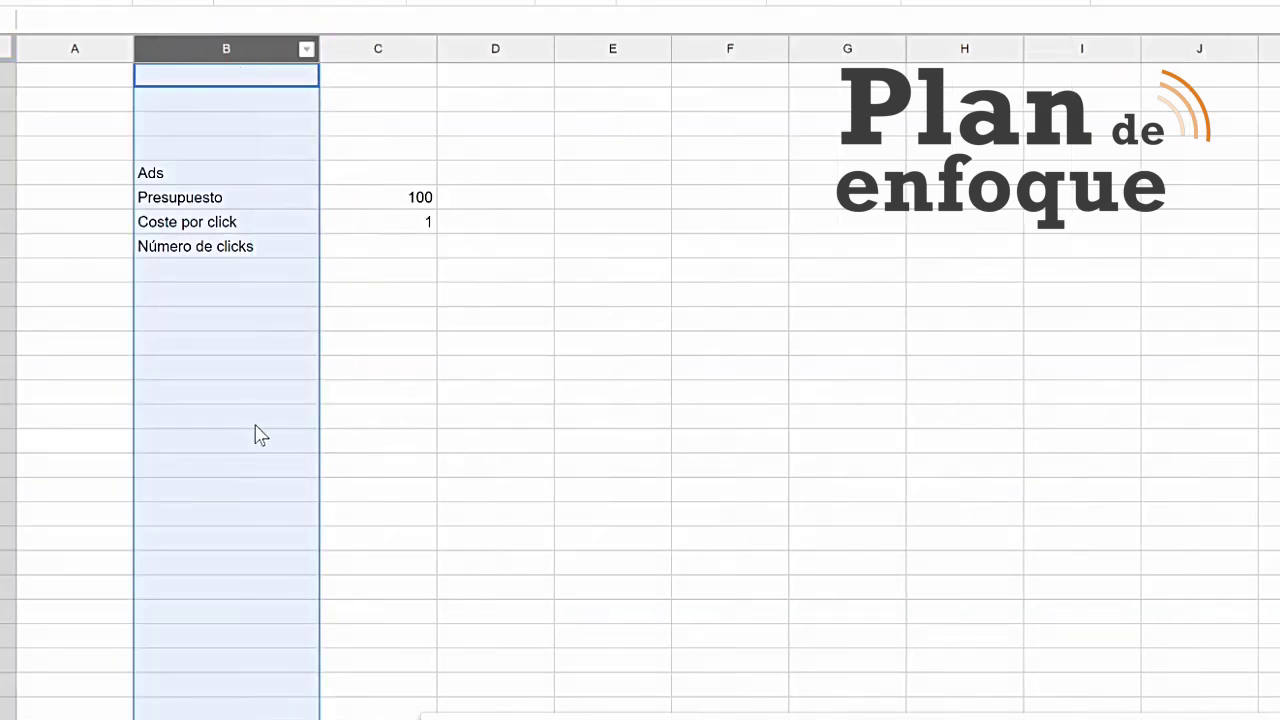
{"action": "left_click", "coordinate": [75, 76]}
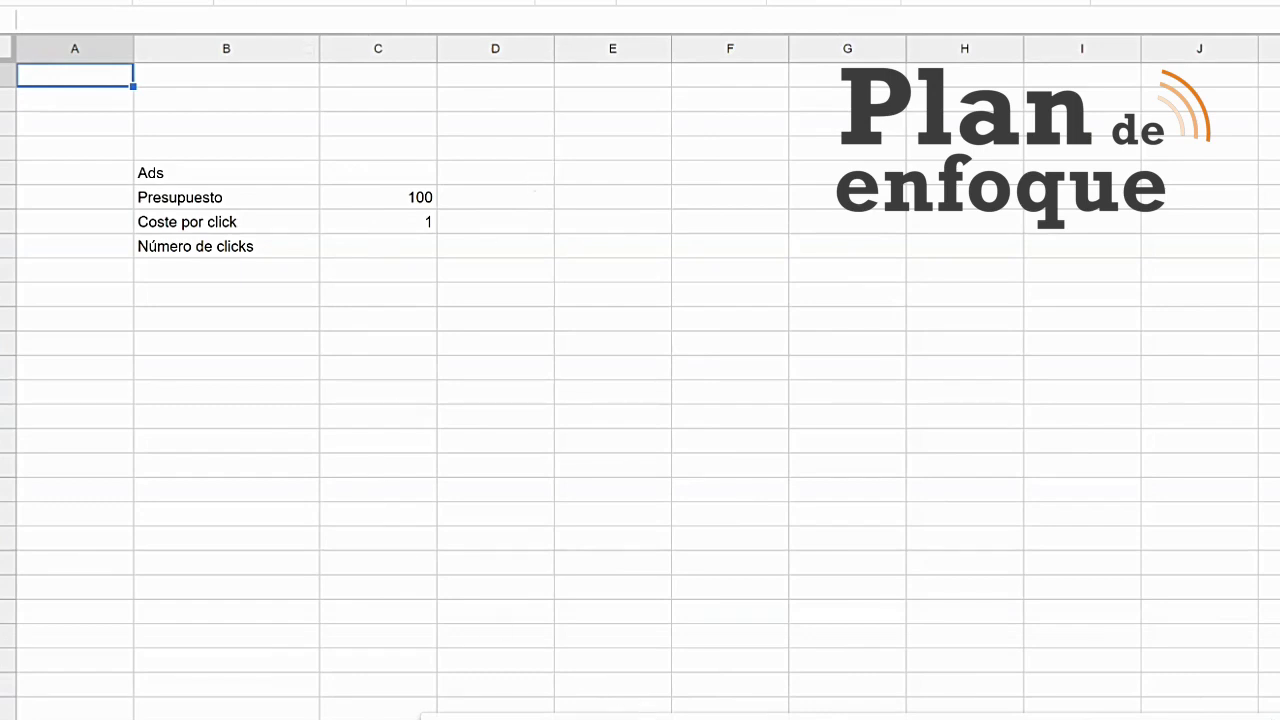
{"action": "left_click", "coordinate": [226, 295]}
{"action": "left_click", "coordinate": [378, 246]}
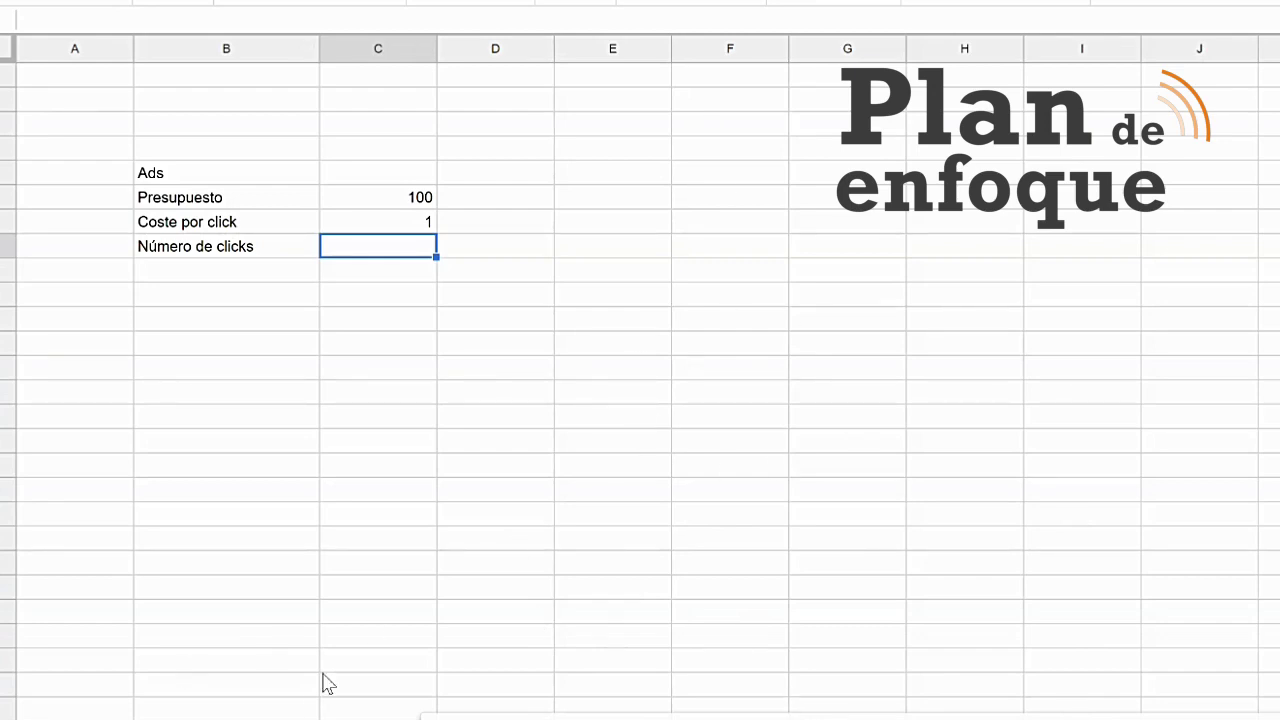
Step: Set the font size of the "Ads" heading to 14
{"action": "left_click", "coordinate": [226, 173]}
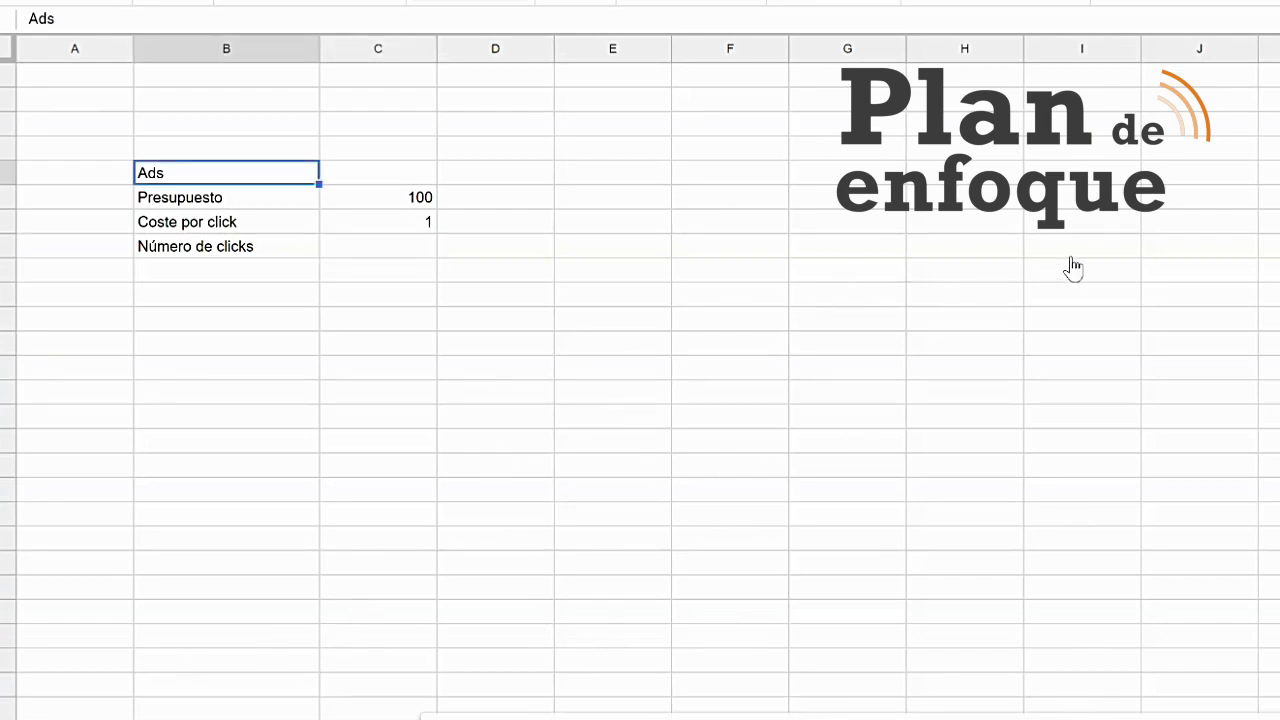
{"action": "left_click", "coordinate": [577, 1]}
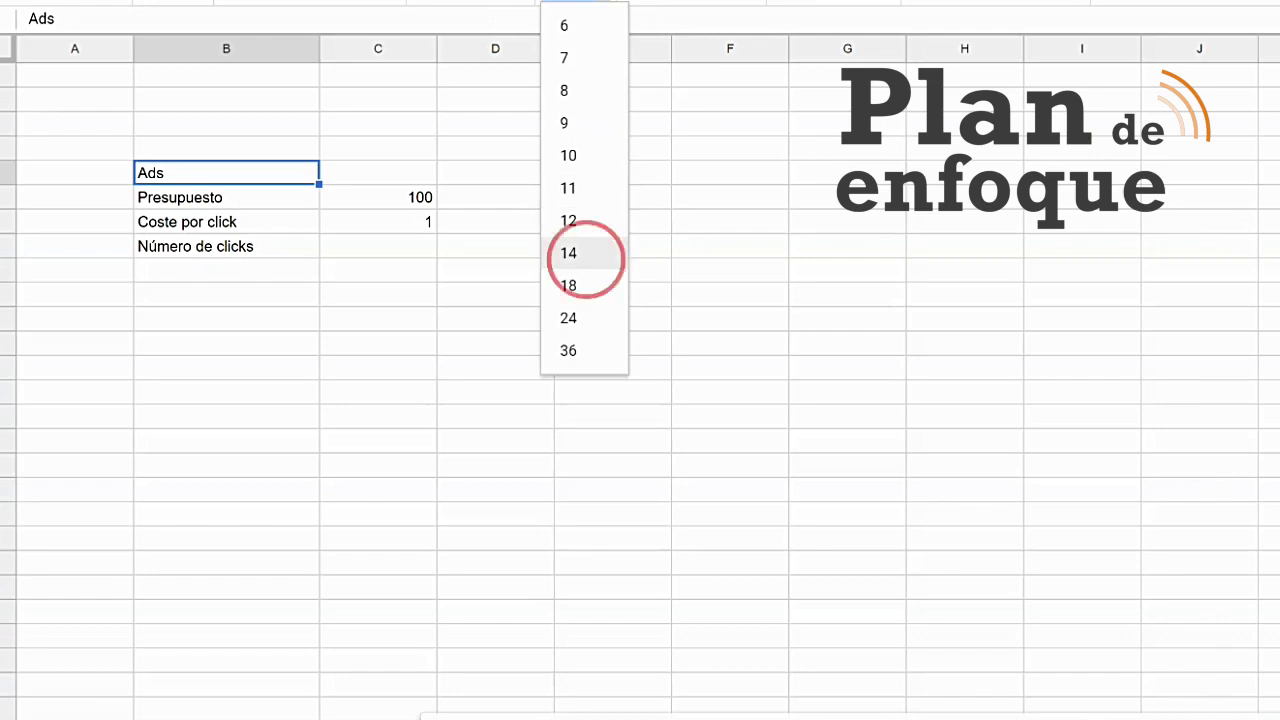
{"action": "left_click", "coordinate": [568, 252]}
Step: Enter the section heading "Landing page" in B10, leaving one empty row below the Ads block
{"action": "left_click", "coordinate": [200, 278]}
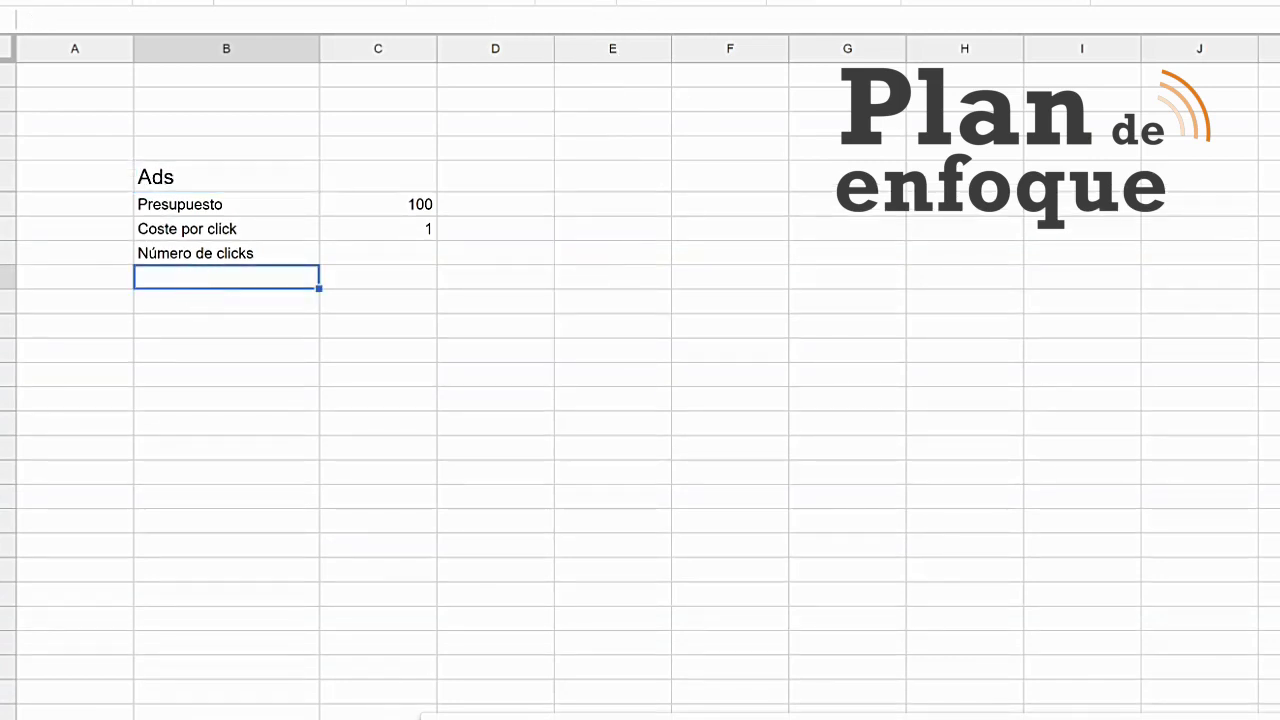
{"action": "left_click", "coordinate": [189, 305]}
{"action": "type", "text": "Landin"}
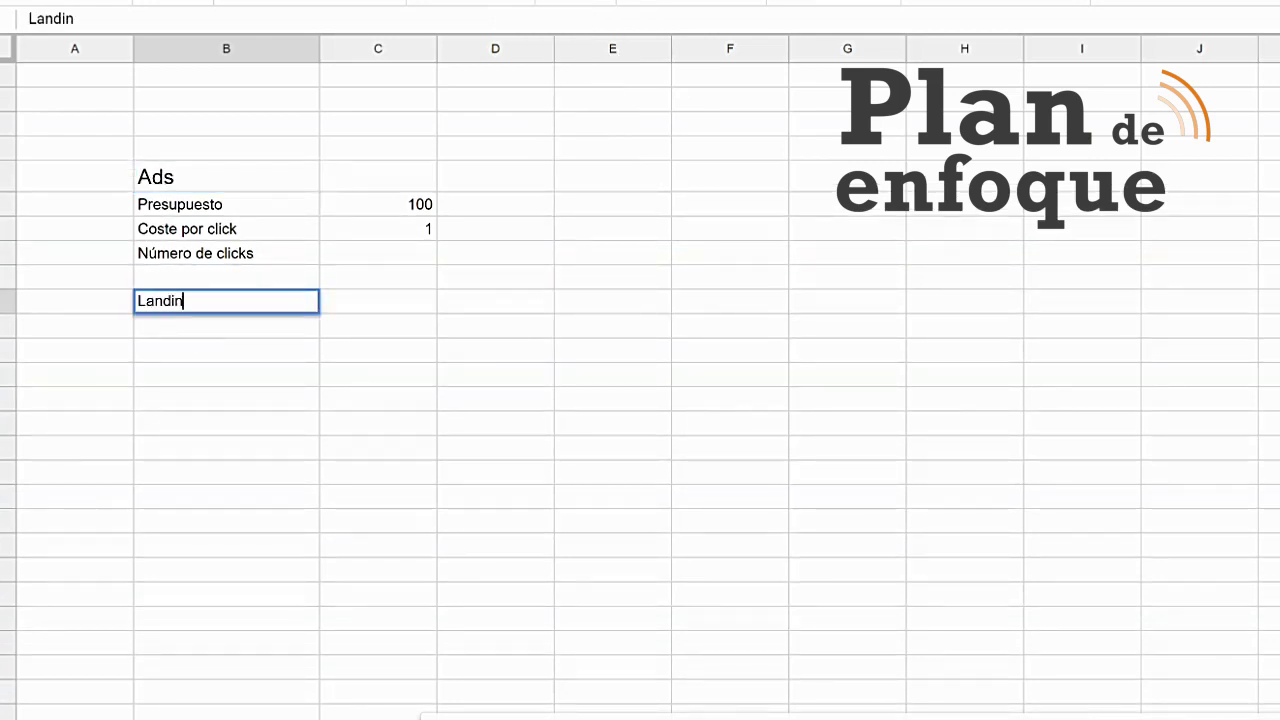
{"action": "type", "text": "g page"}
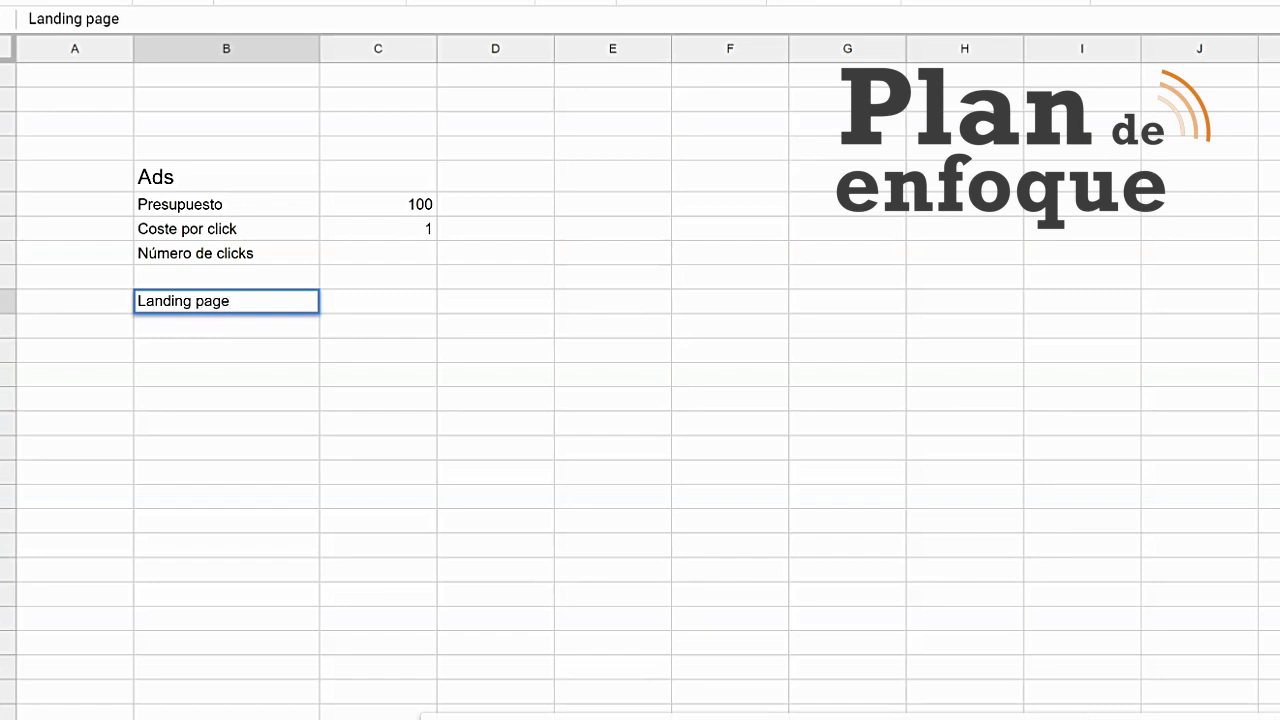
{"action": "left_click", "coordinate": [226, 374]}
Step: Increase the font size of the "Landing page" heading
{"action": "left_click", "coordinate": [172, 299]}
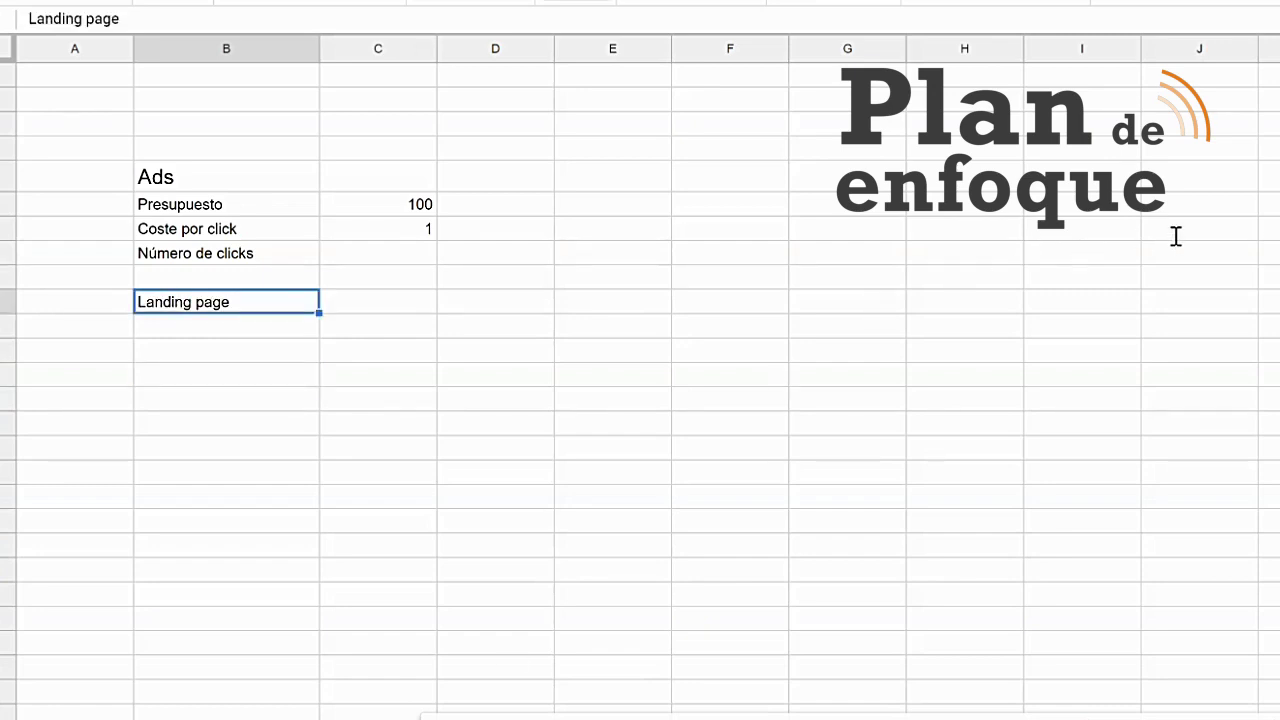
{"action": "left_click", "coordinate": [576, 1]}
{"action": "key", "text": "Down"}
{"action": "key", "text": "Down"}
{"action": "key", "text": "Down"}
{"action": "key", "text": "Down"}
{"action": "key", "text": "Return"}
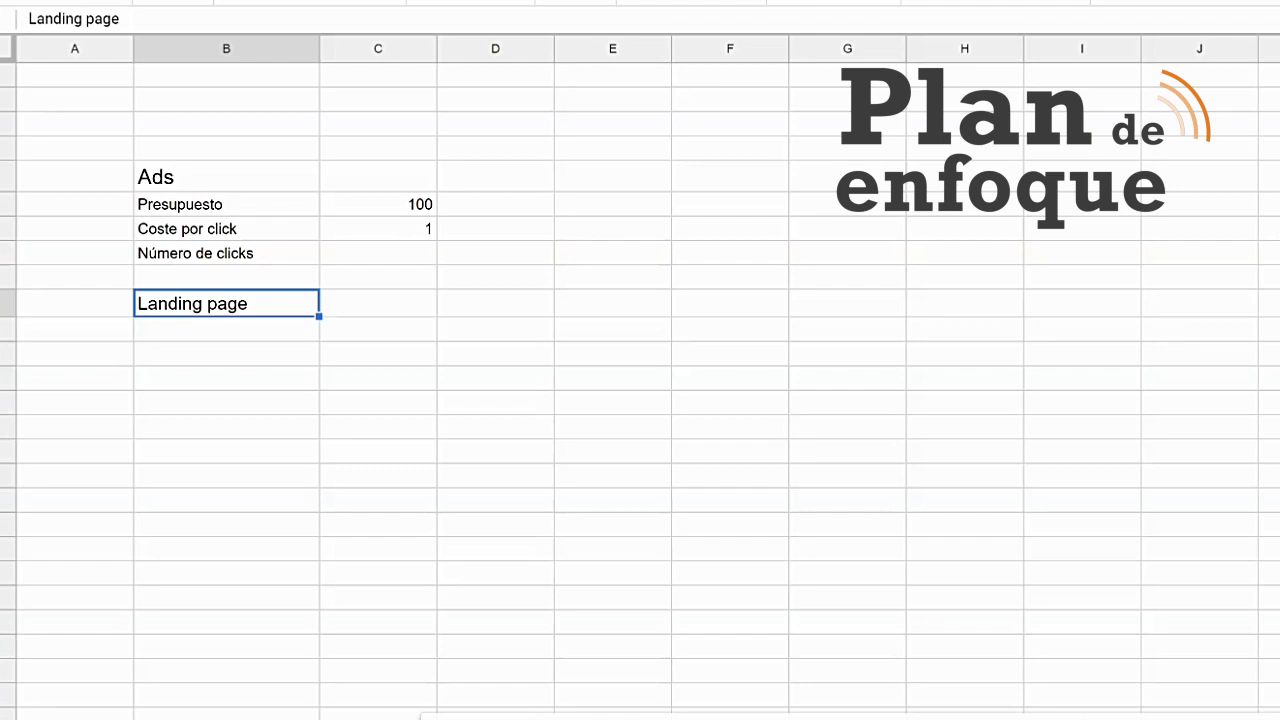
Step: Add a "Visitantes" row under the Landing page heading with the value 100 in column C
{"action": "key", "text": "Down"}
{"action": "type", "text": "Visitantes"}
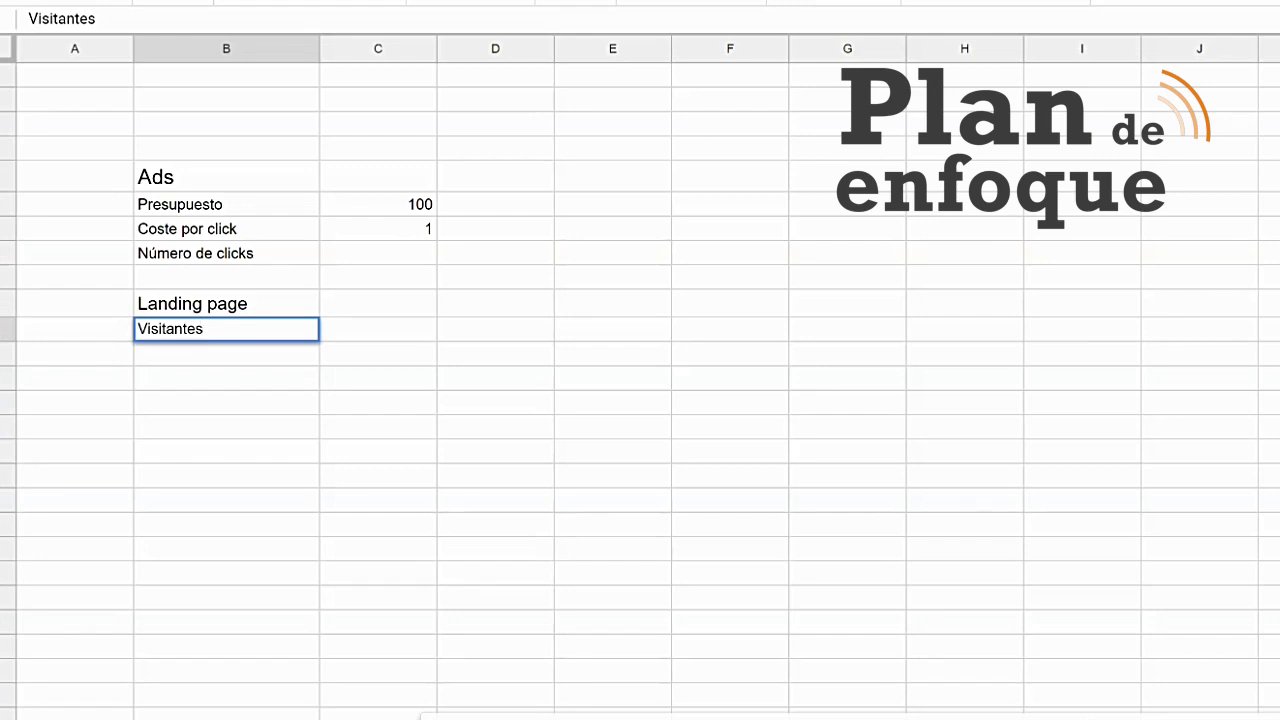
{"action": "key", "text": "Right"}
{"action": "type", "text": "100"}
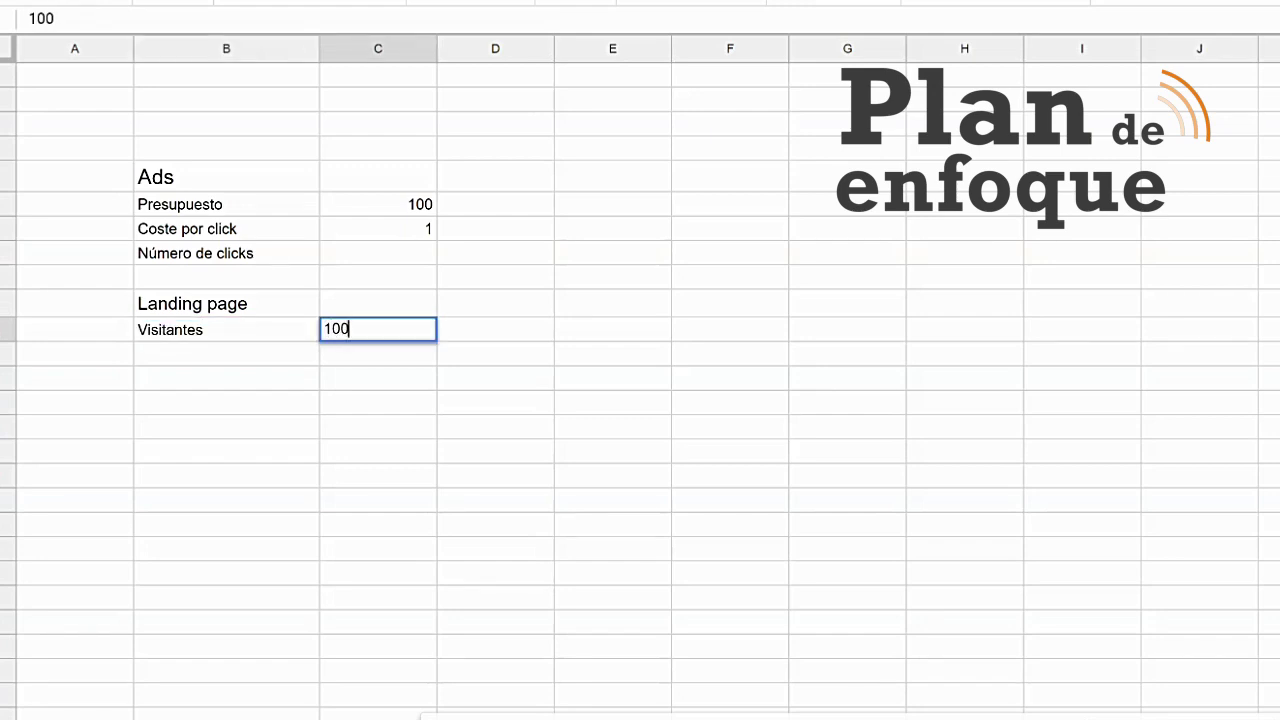
{"action": "key", "text": "Return"}
Step: Add a "Ratio de conversion" row below Visitantes in the Landing page block, with the value 10% in column C
{"action": "key", "text": "Left"}
{"action": "type", "text": "Ratio de conversion"}
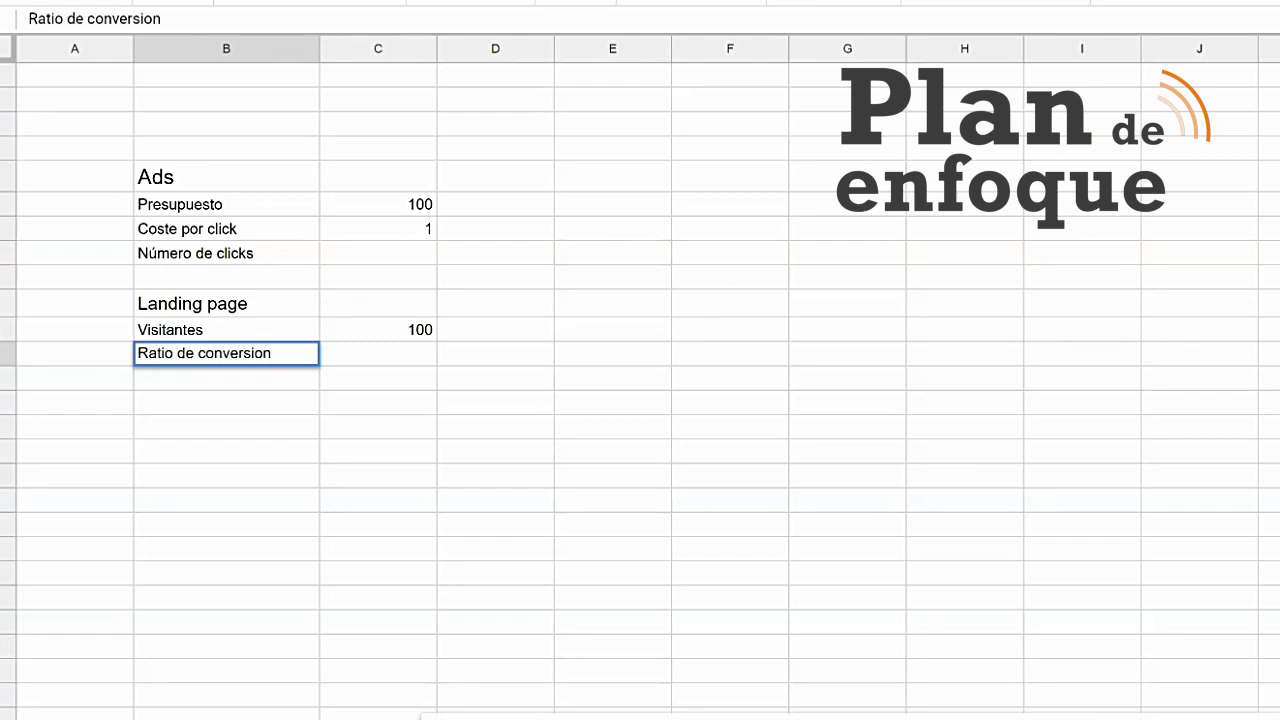
{"action": "key", "text": "Tab"}
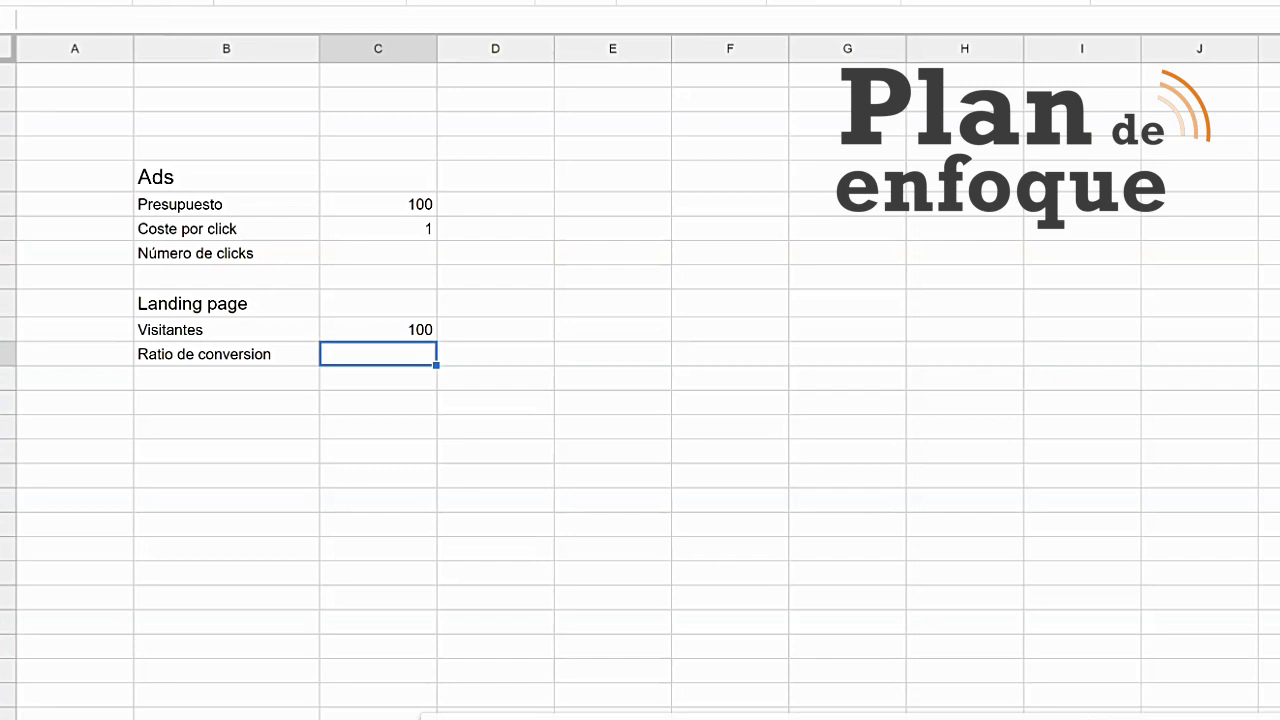
{"action": "type", "text": "10%"}
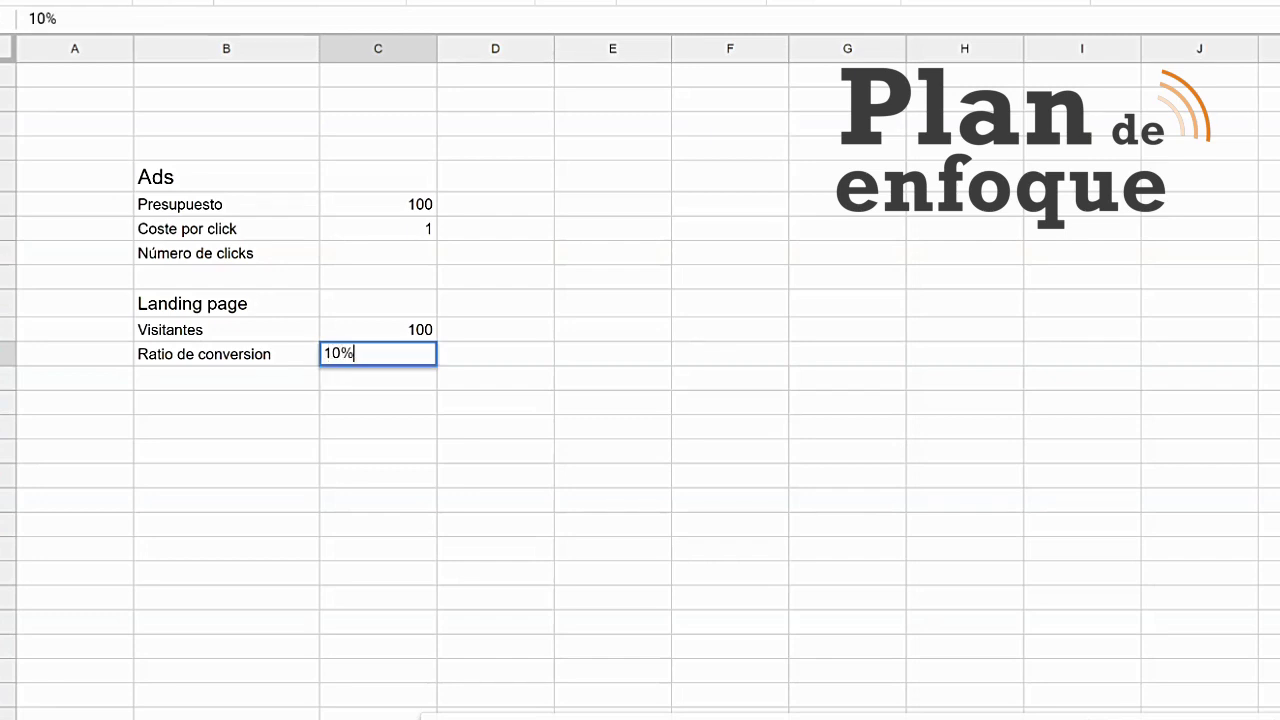
{"action": "key", "text": "Tab"}
Step: Add a "Conversiones" row below Ratio de conversion, calculated in column C with the formula =C11*C12
{"action": "key", "text": "Down"}
{"action": "key", "text": "Left"}
{"action": "key", "text": "Left"}
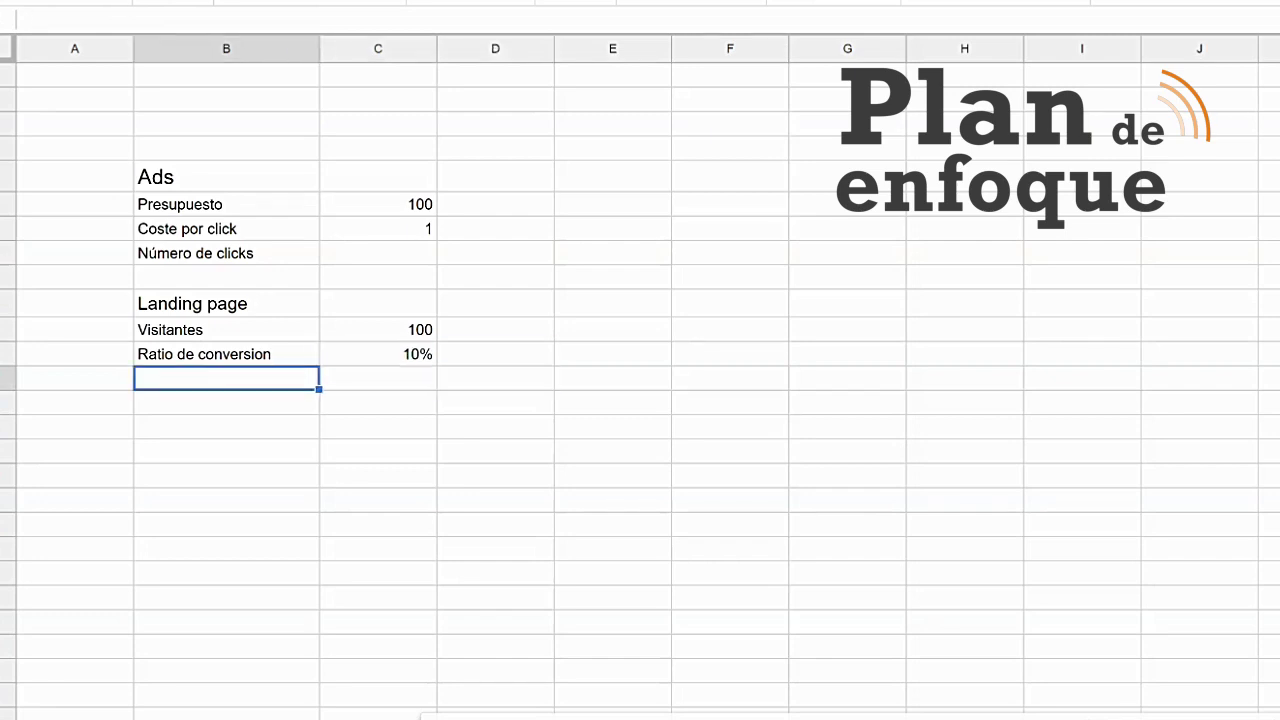
{"action": "type", "text": "Conversiones"}
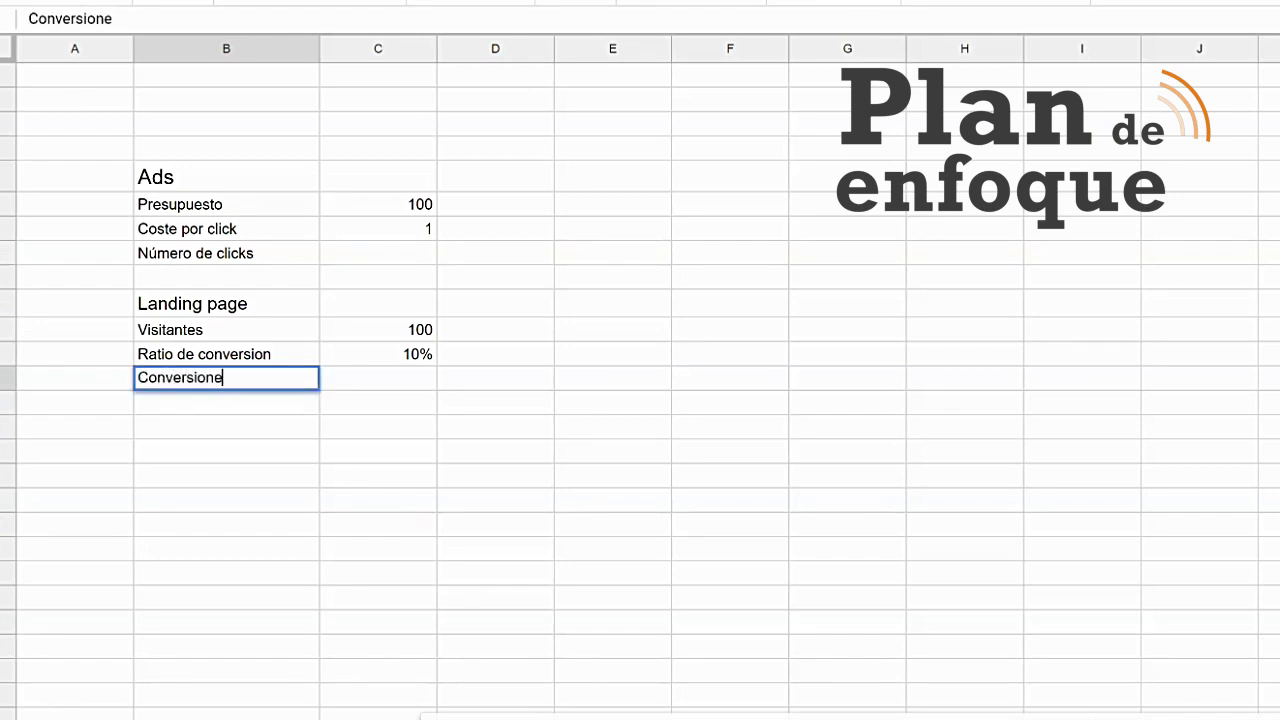
{"action": "key", "text": "Tab"}
{"action": "type", "text": "="}
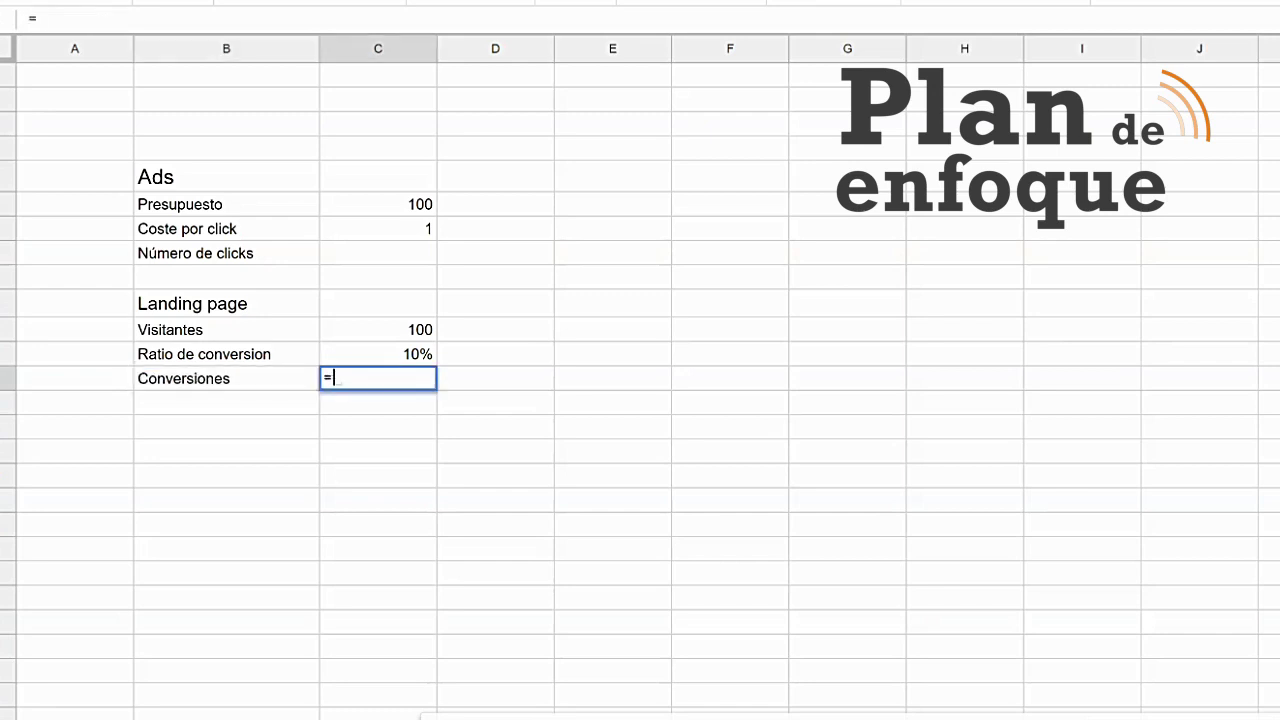
{"action": "left_click", "coordinate": [378, 330]}
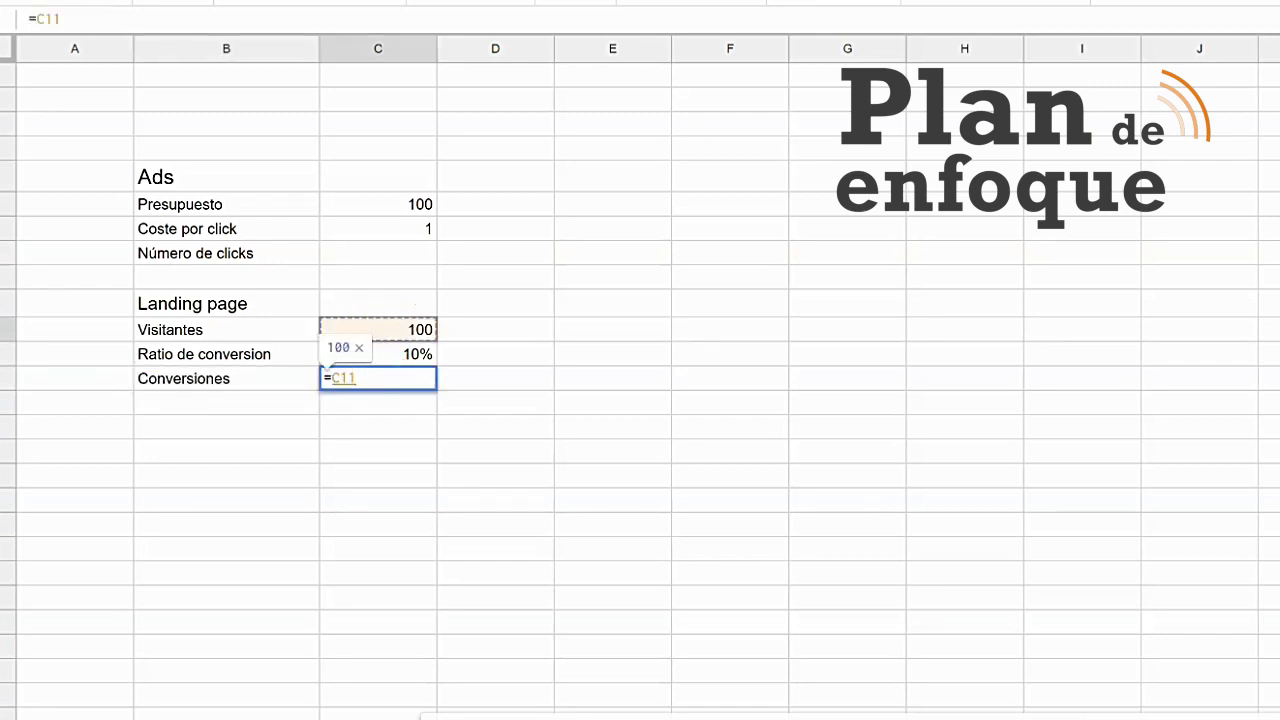
{"action": "type", "text": "*"}
{"action": "left_click", "coordinate": [394, 354]}
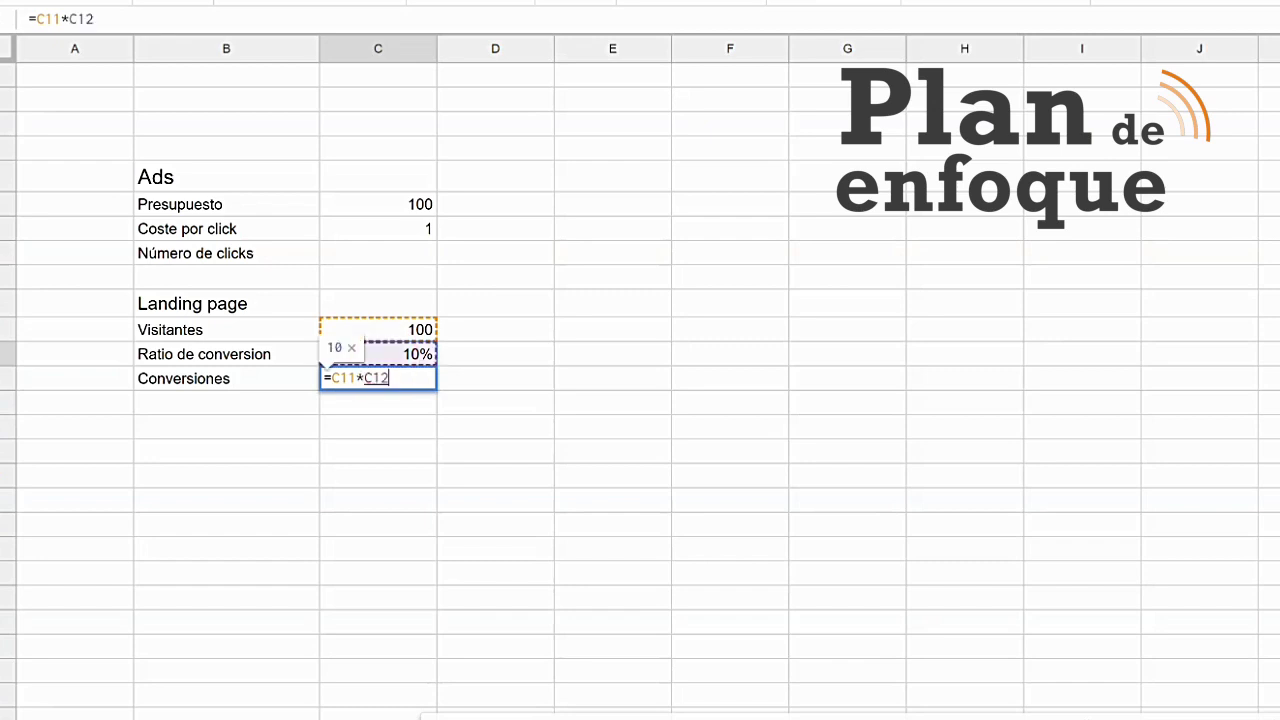
{"action": "key", "text": "Return"}
{"action": "key", "text": "Left"}
{"action": "key", "text": "Left"}
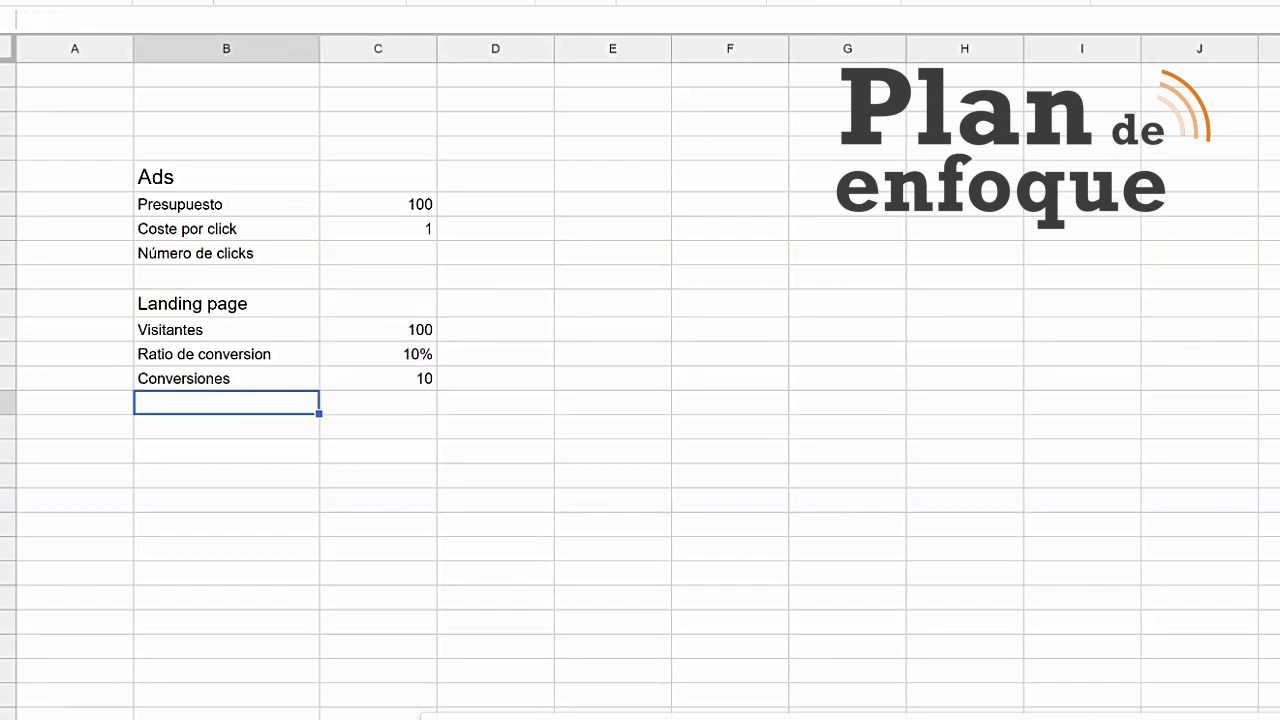
Step: Make the Landing page Conversiones value in C13 bold
{"action": "left_click_drag", "start_coordinate": [400, 354], "coordinate": [408, 380]}
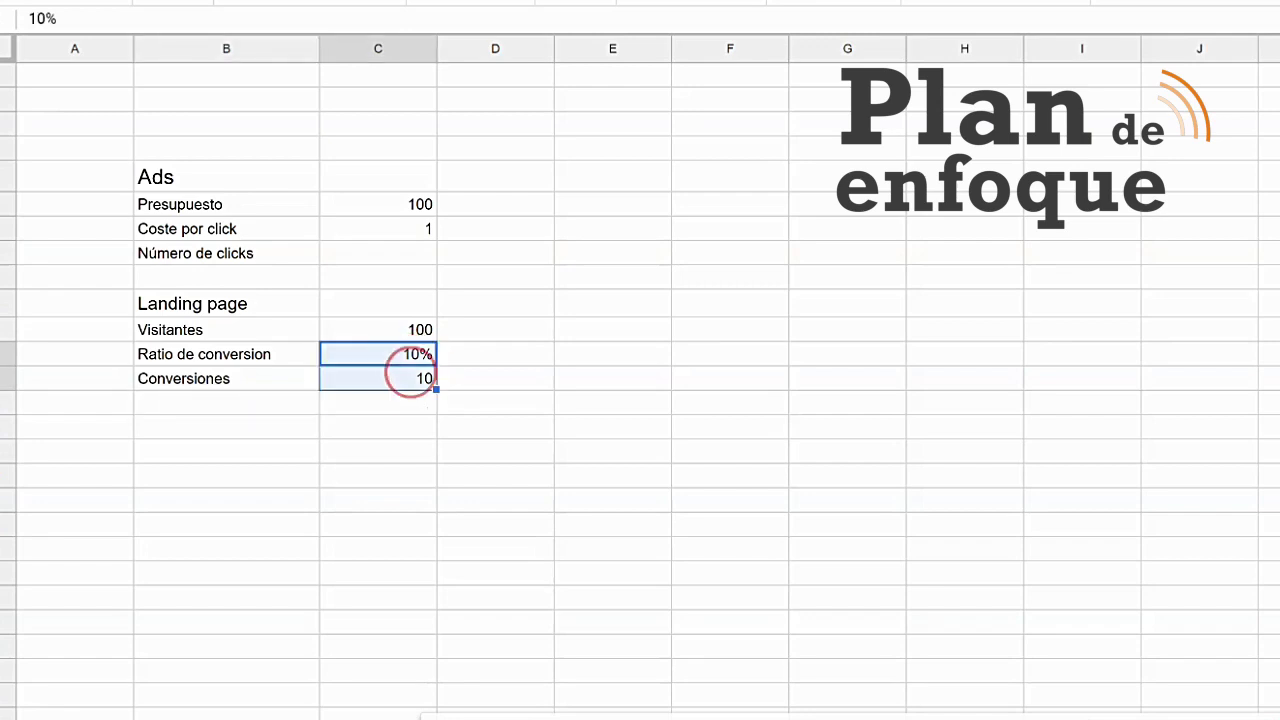
{"action": "left_click", "coordinate": [563, 260]}
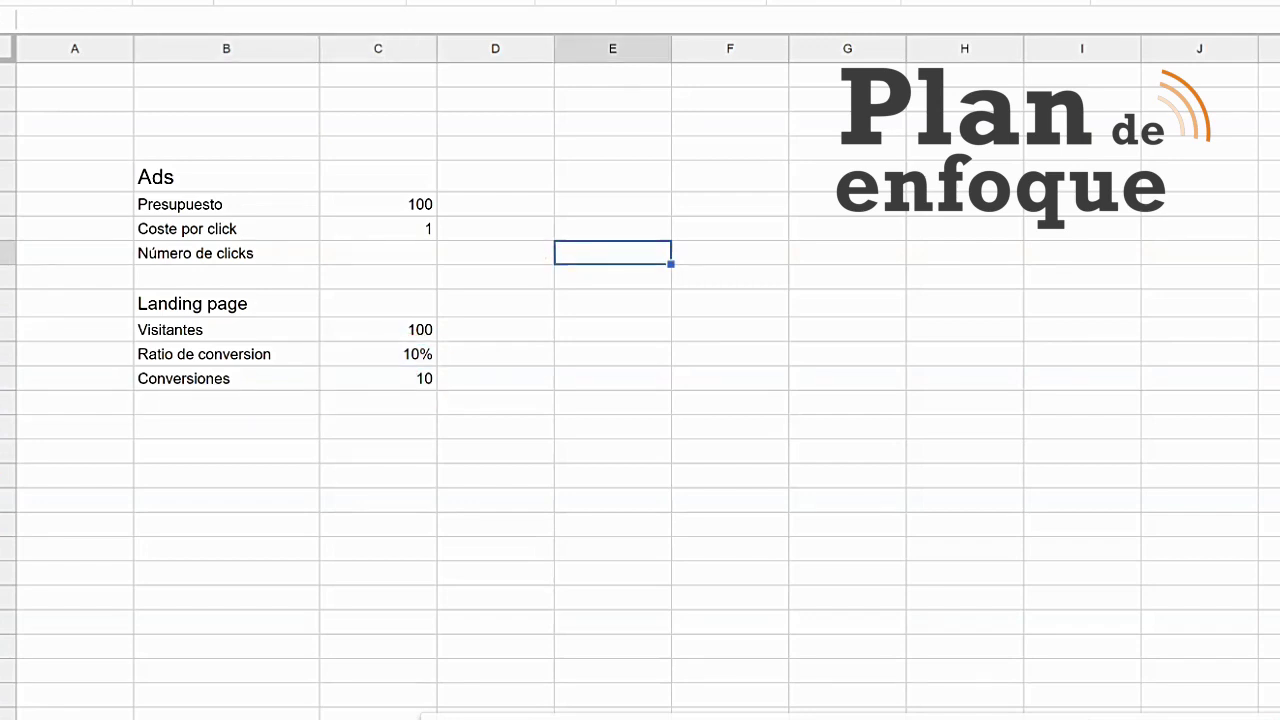
{"action": "left_click", "coordinate": [397, 379]}
{"action": "left_click", "coordinate": [637, 2]}
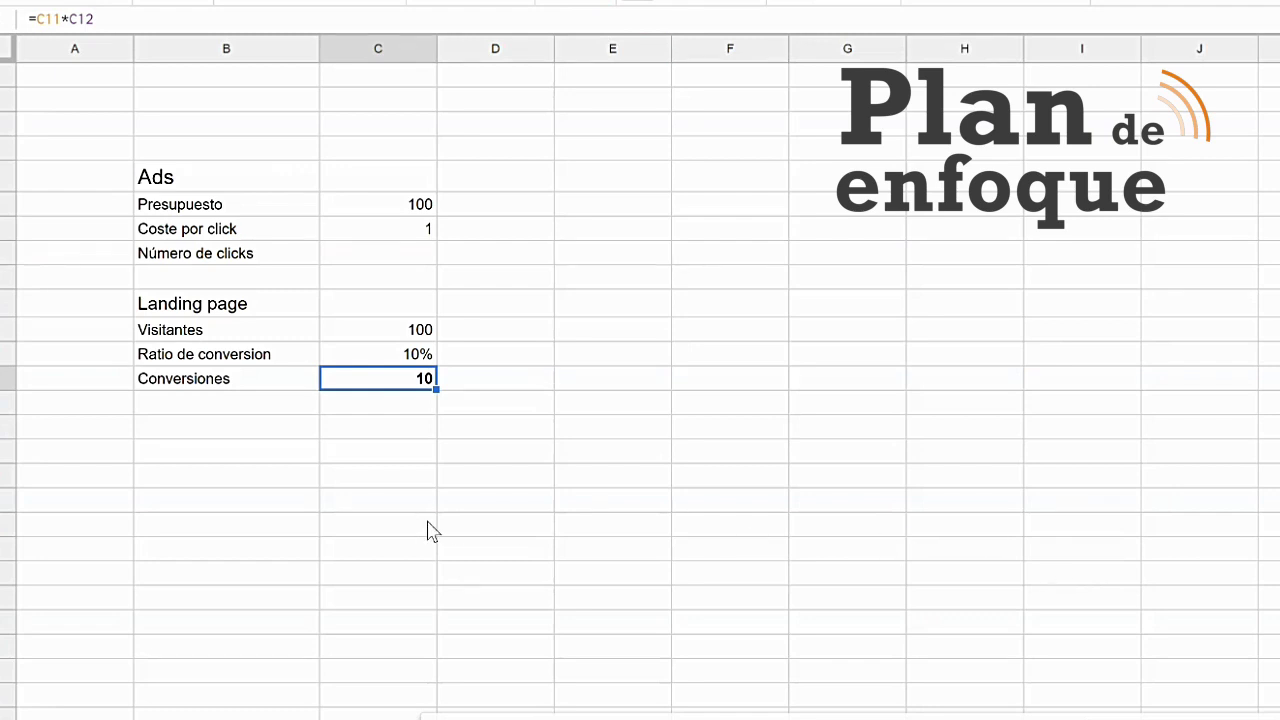
Step: Enter the heading "Email" in B15 with the row label "Subscriptores" directly below it
{"action": "left_click", "coordinate": [227, 427]}
{"action": "type", "text": "Email"}
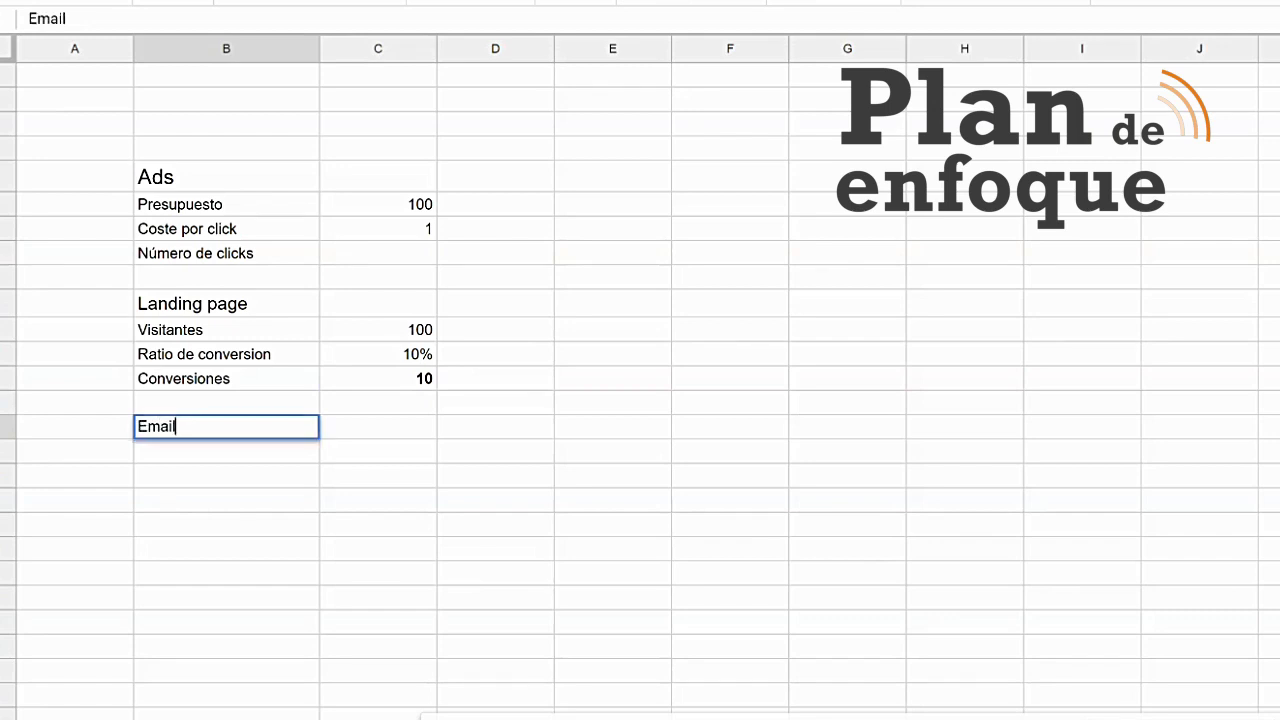
{"action": "key", "text": "Return"}
{"action": "type", "text": "Subscriptories"}
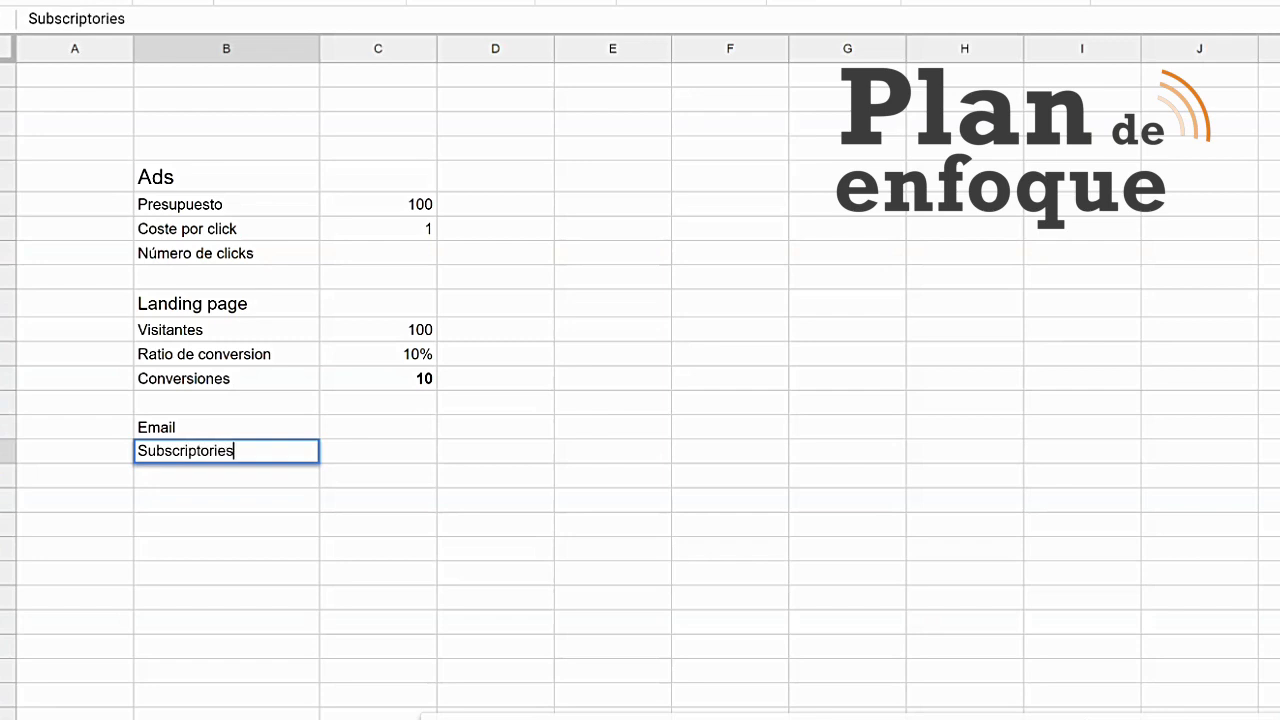
{"action": "key", "text": "BackSpace"}
{"action": "key", "text": "BackSpace"}
{"action": "key", "text": "BackSpace"}
{"action": "type", "text": "es"}
{"action": "key", "text": "Tab"}
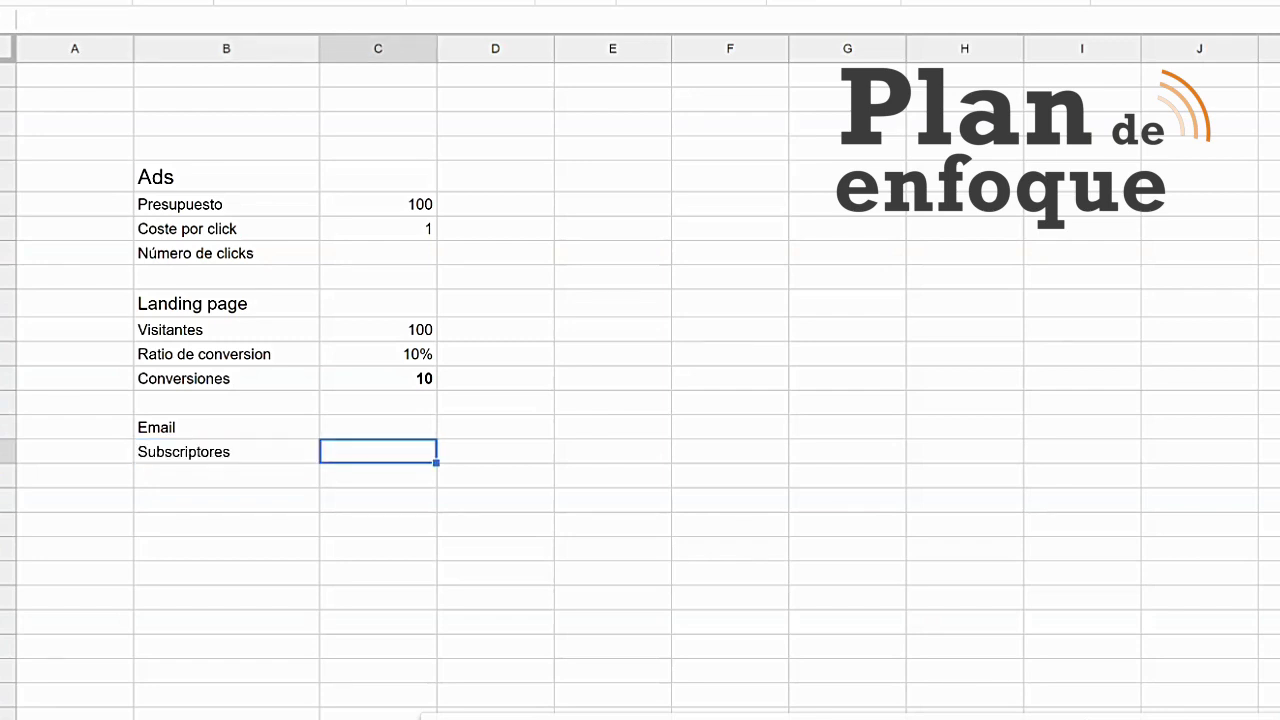
{"action": "type", "text": "100"}
{"action": "key", "text": "Return"}
{"action": "key", "text": "Left"}
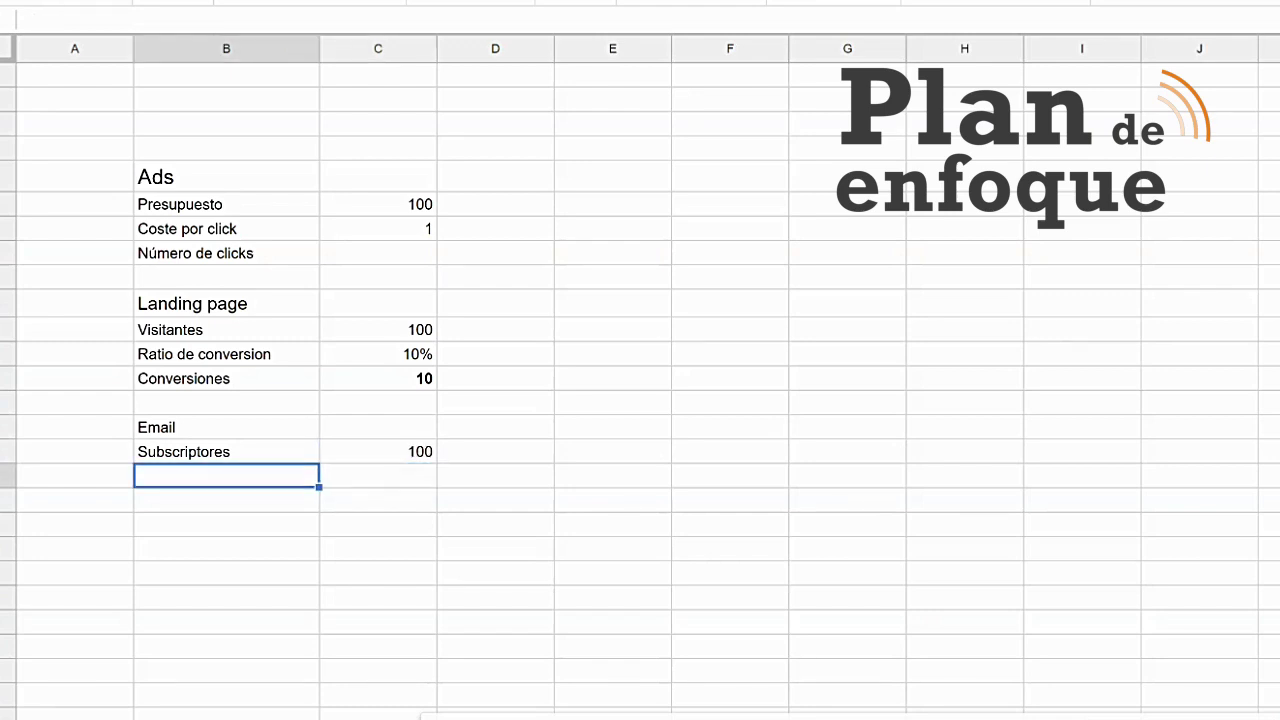
{"action": "key", "text": "Up"}
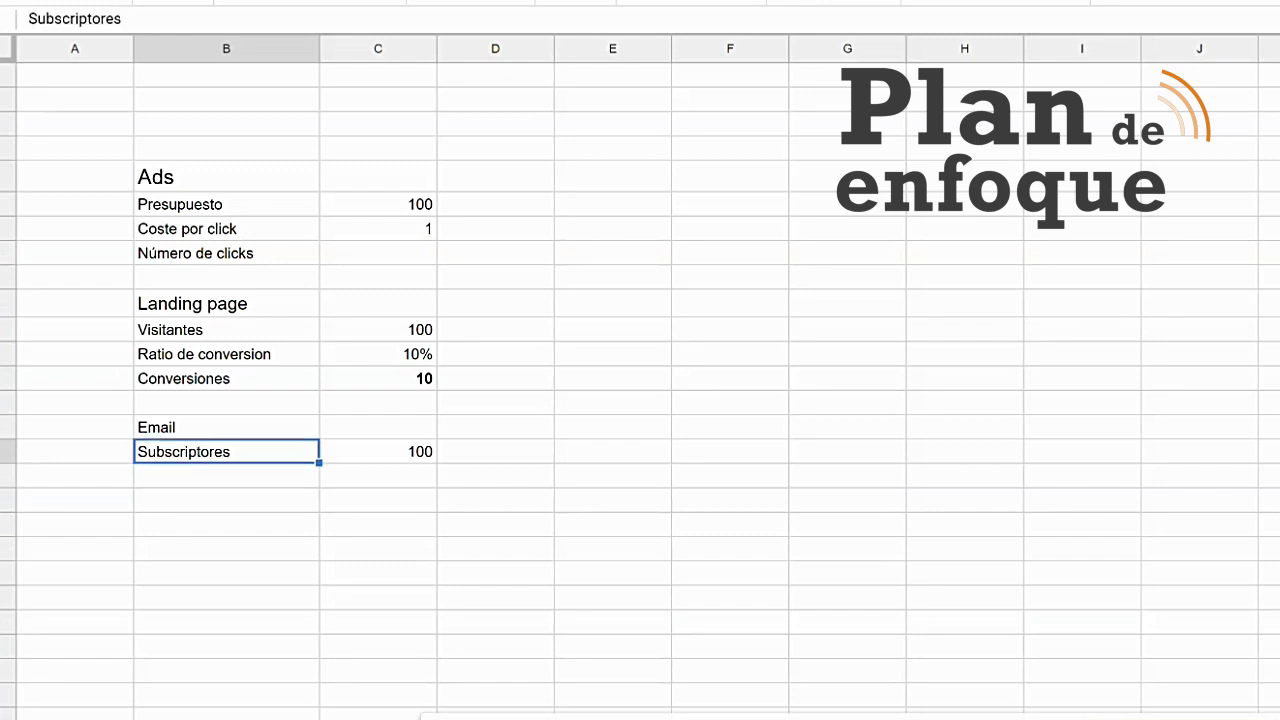
{"action": "key", "text": "Right"}
{"action": "key", "text": "Delete"}
Step: Link the Subscriptores value in C16 to the Landing page Conversiones result in C13
{"action": "type", "text": "="}
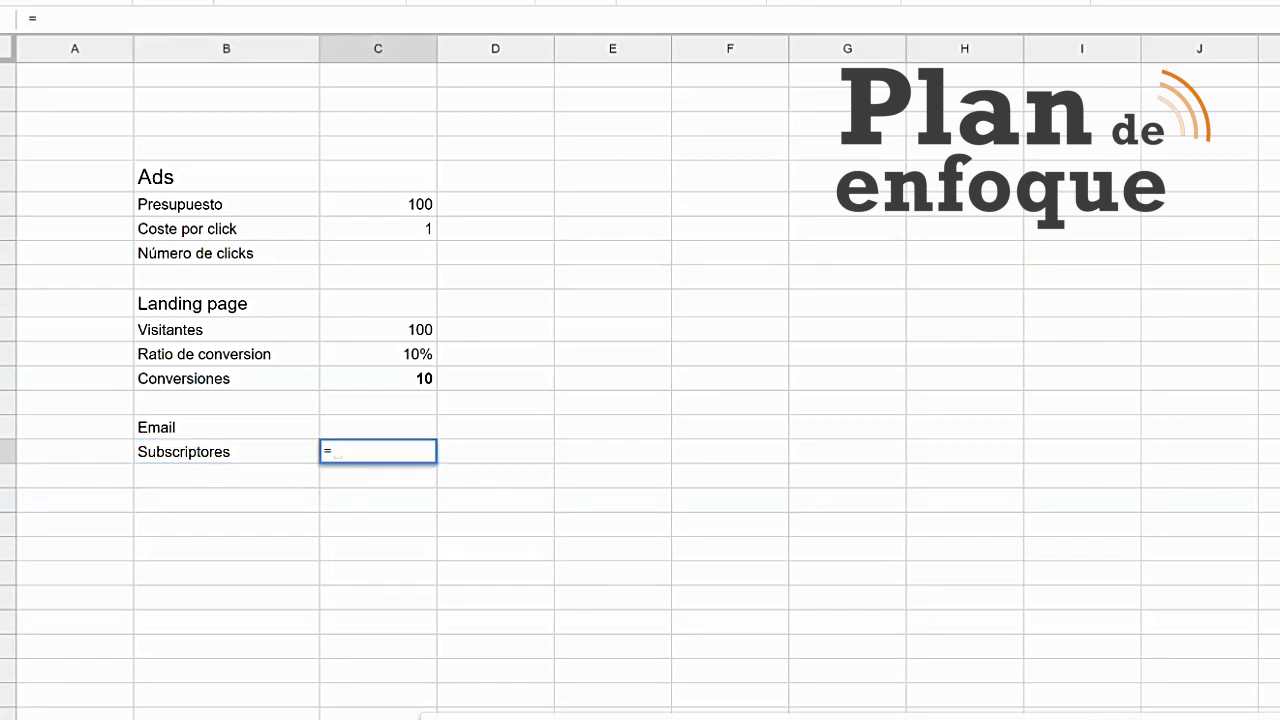
{"action": "key", "text": "Up"}
{"action": "key", "text": "Up"}
{"action": "key", "text": "Up"}
{"action": "key", "text": "Tab"}
{"action": "key", "text": "Down"}
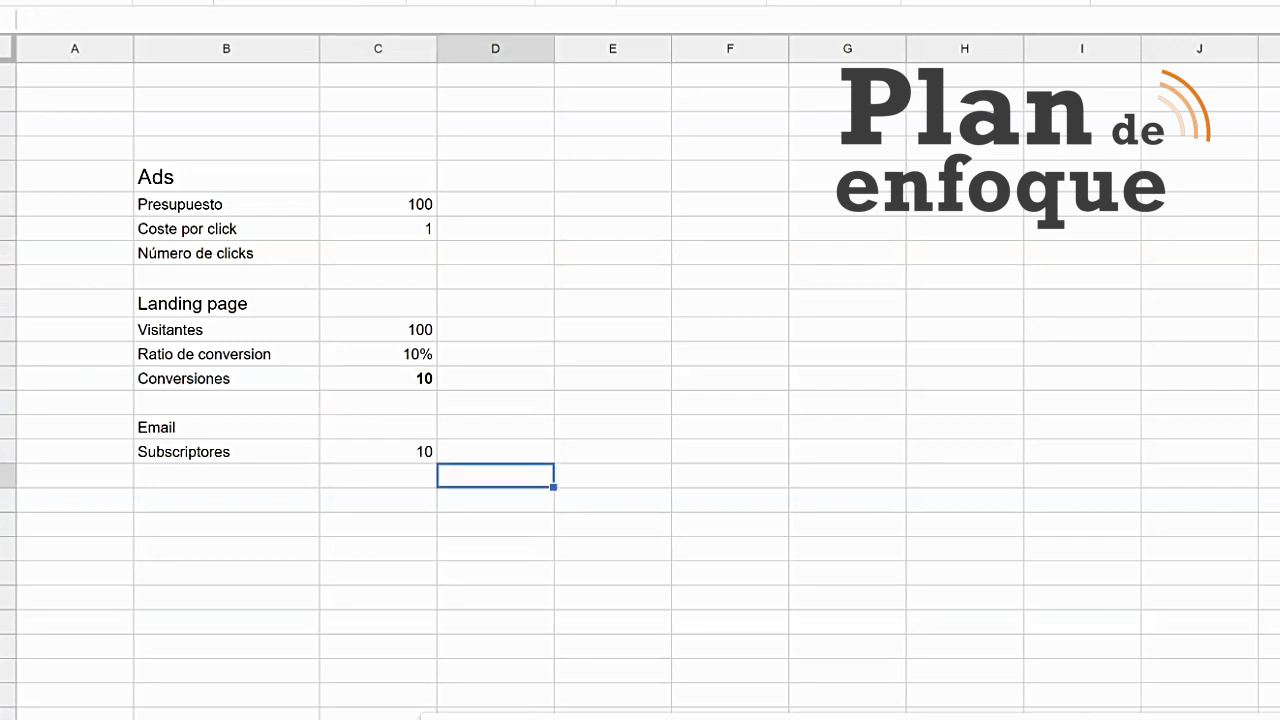
Step: Add a "% apertura" row below Subscriptores with the value 100% in column C
{"action": "key", "text": "Left"}
{"action": "key", "text": "Left"}
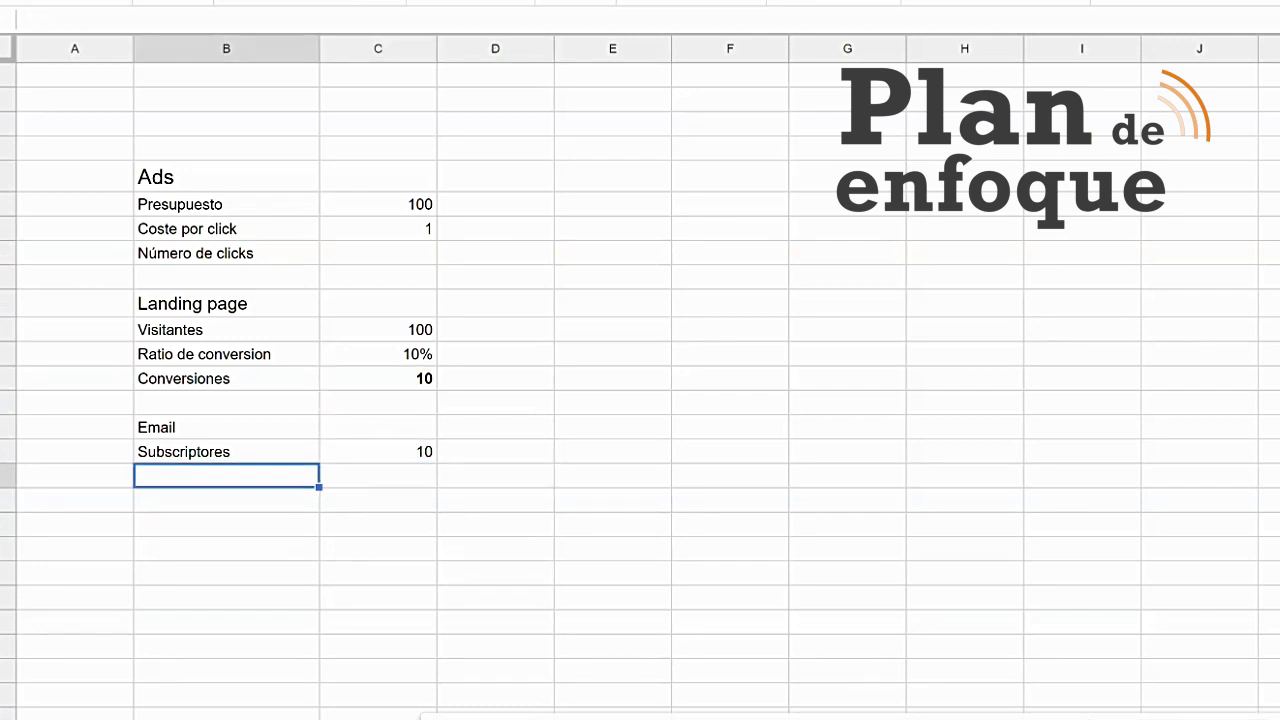
{"action": "type", "text": "Ap"}
{"action": "key", "text": "BackSpace"}
{"action": "key", "text": "BackSpace"}
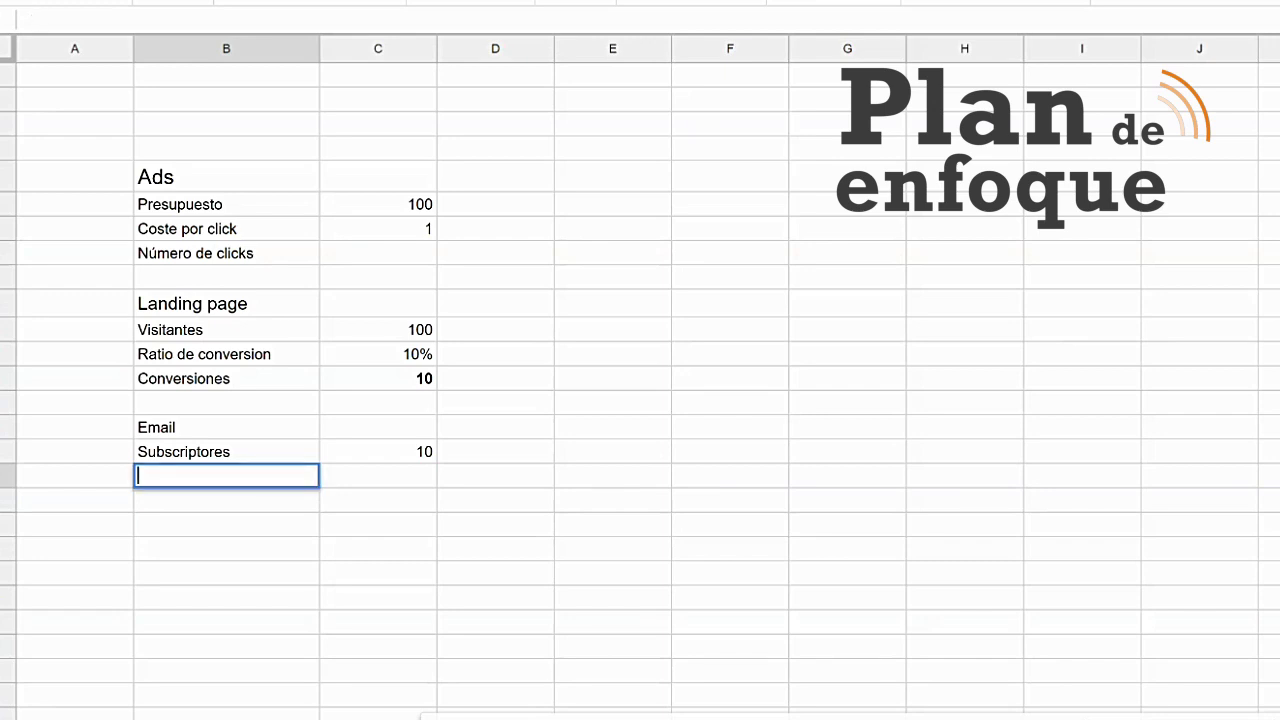
{"action": "type", "text": "% apertura"}
{"action": "key", "text": "Tab"}
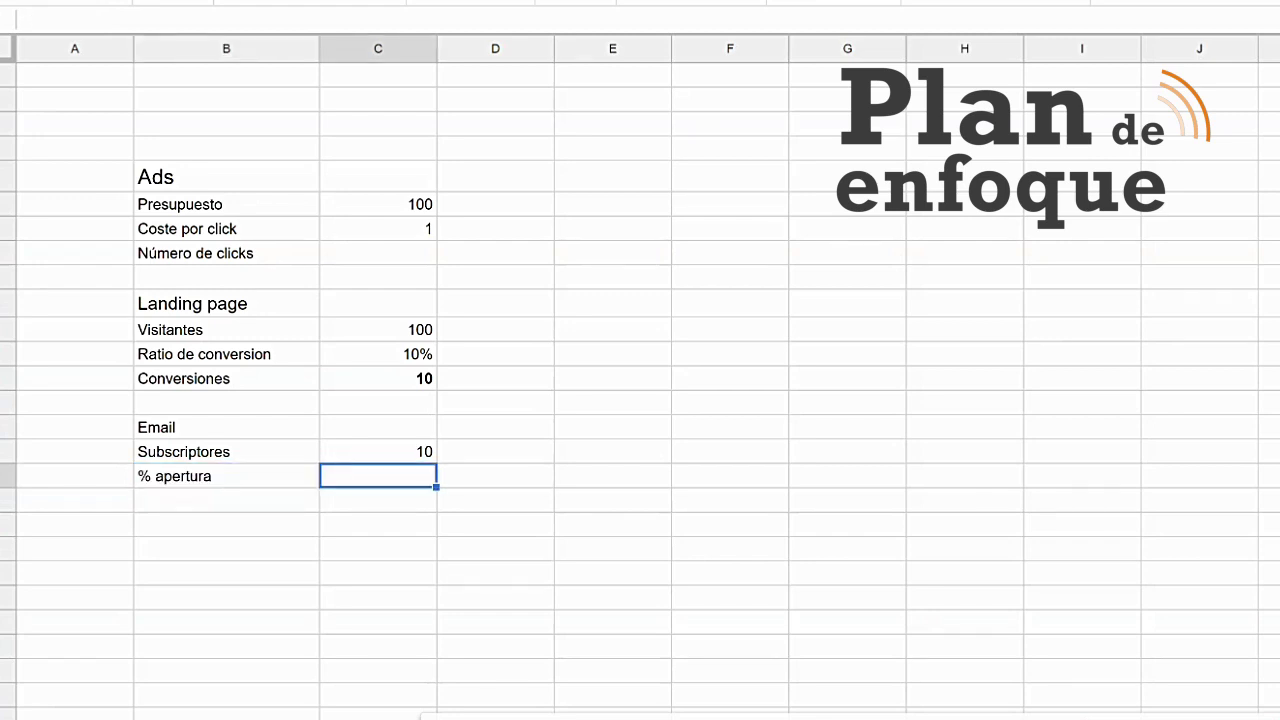
{"action": "type", "text": "100%"}
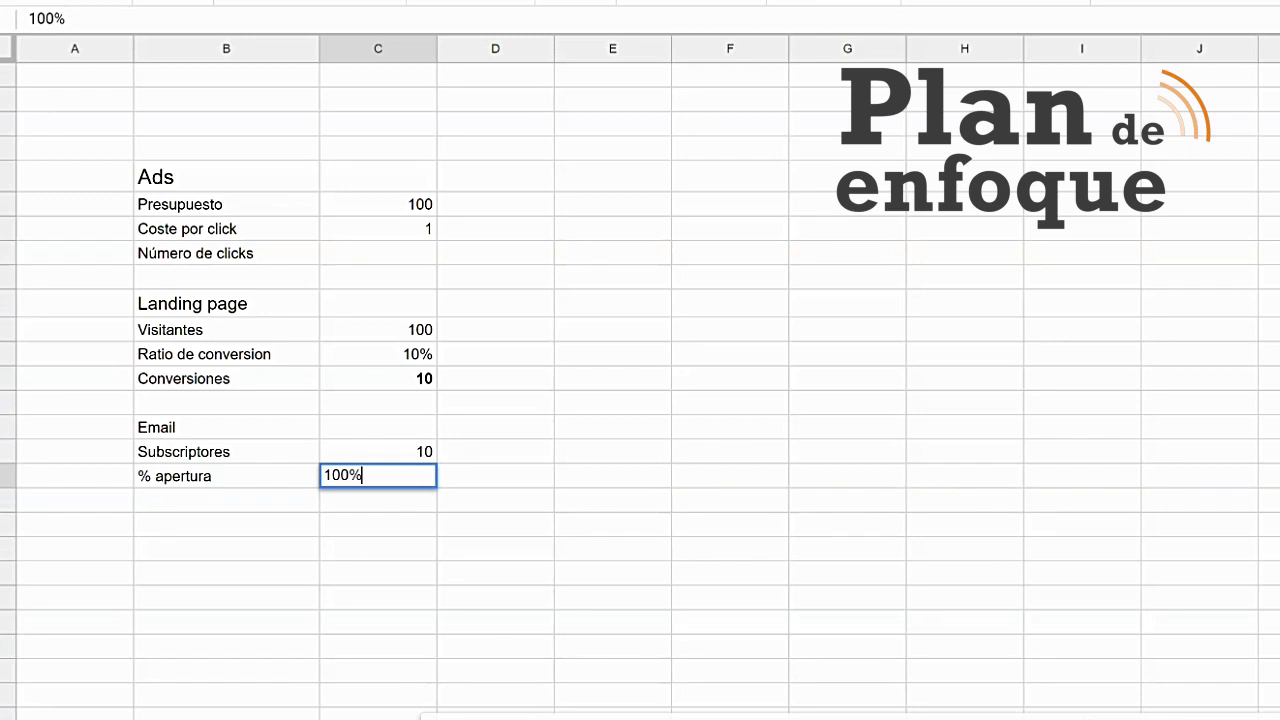
{"action": "key", "text": "Return"}
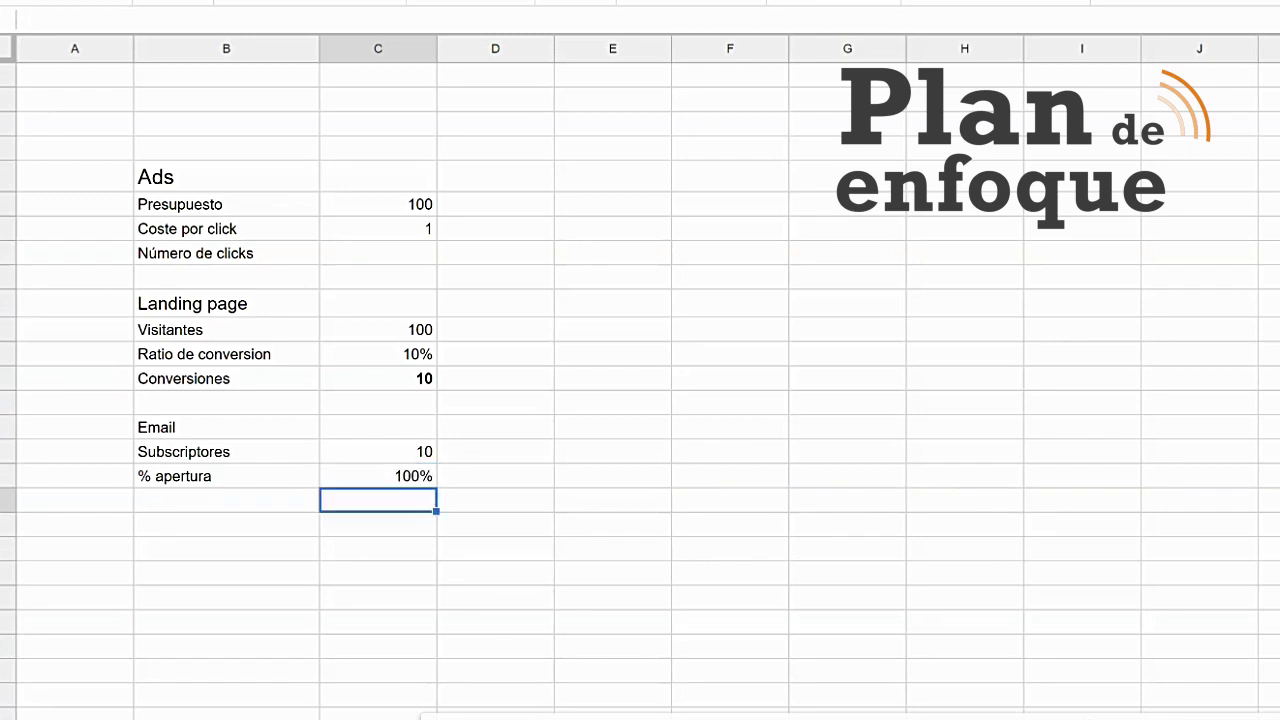
Step: Add a "Conversiones" row to the Email block that multiplies Subscriptores (C16) by % apertura (C17)
{"action": "type", "text": "Conversiones"}
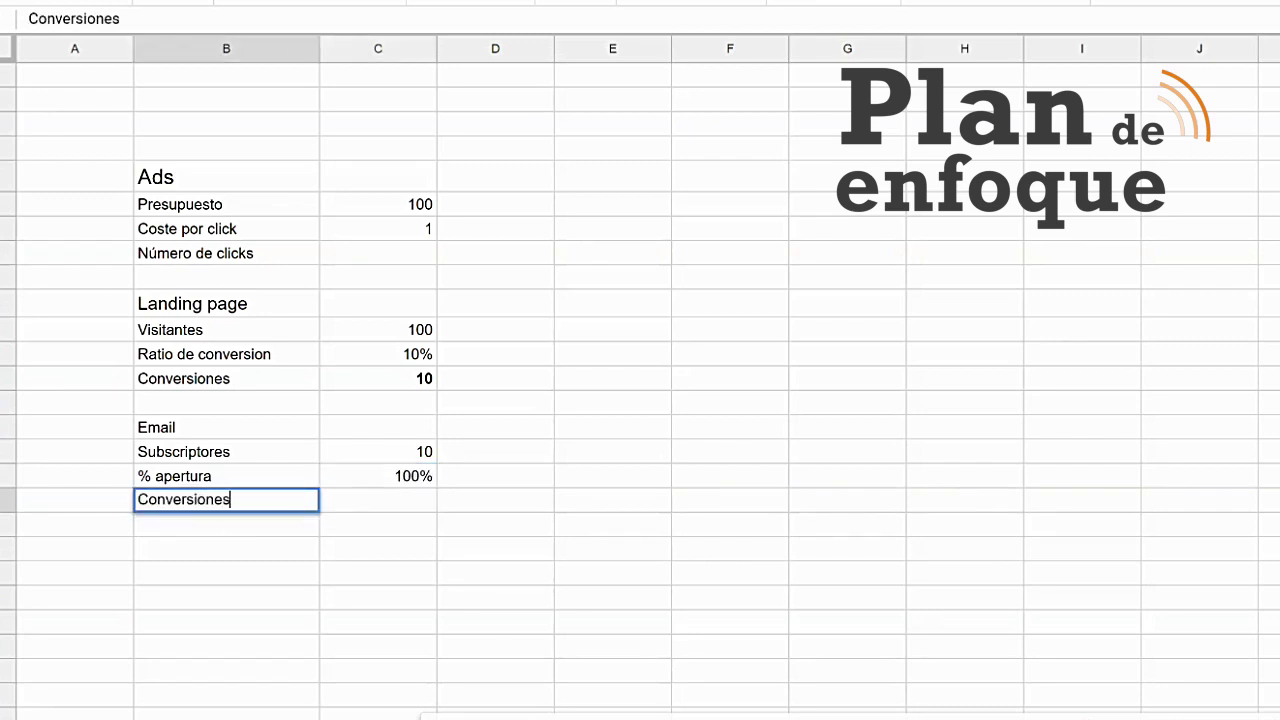
{"action": "key", "text": "Tab"}
{"action": "type", "text": "="}
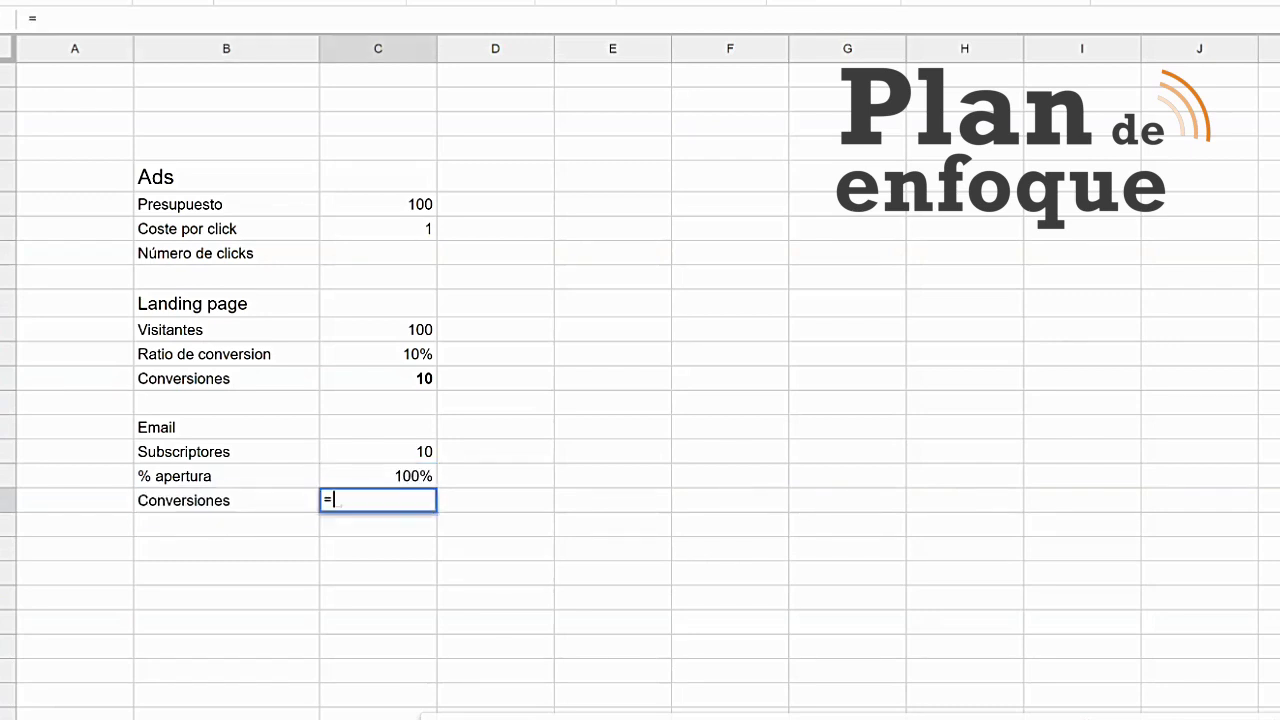
{"action": "left_click", "coordinate": [414, 451]}
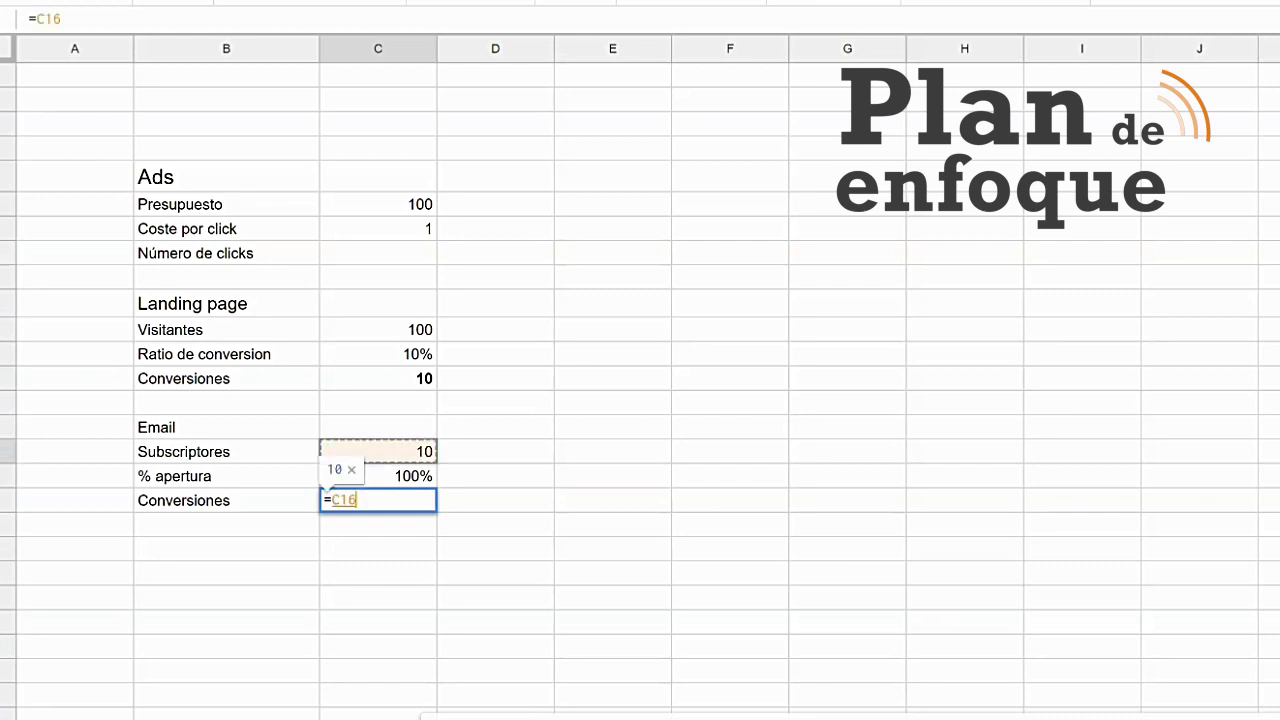
{"action": "type", "text": "*"}
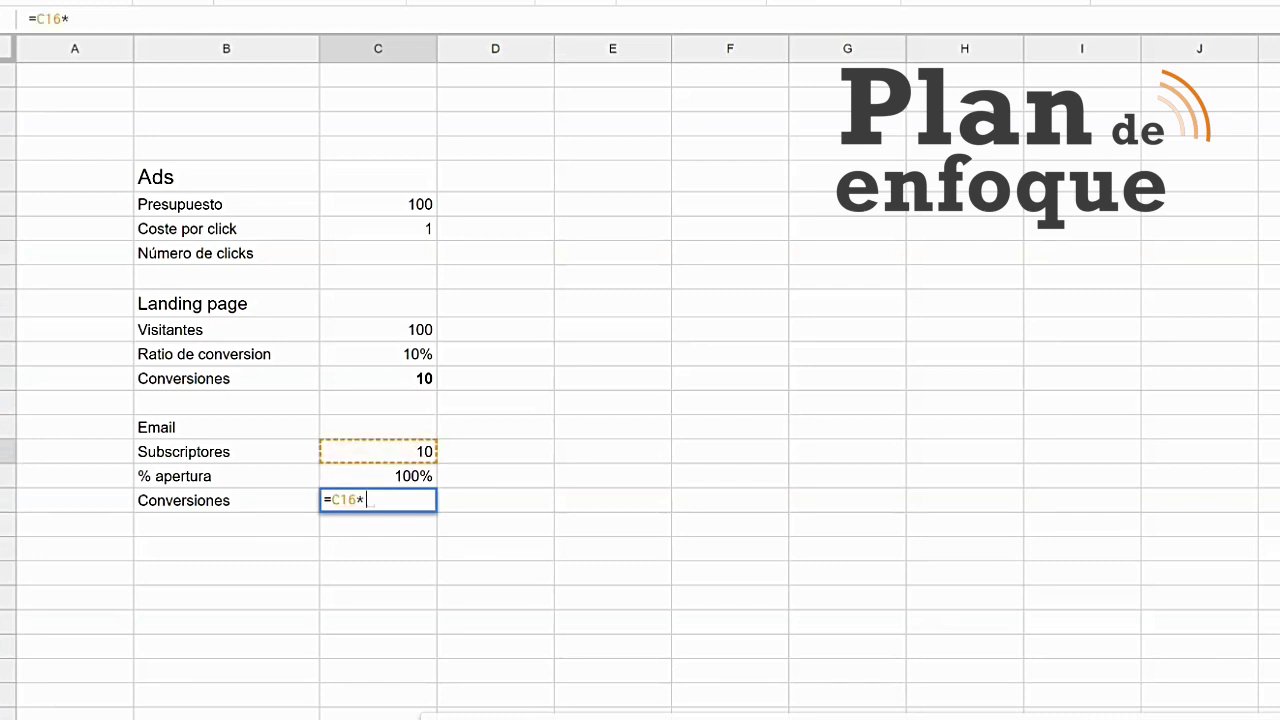
{"action": "left_click", "coordinate": [414, 476]}
{"action": "key", "text": "Tab"}
{"action": "key", "text": "Down"}
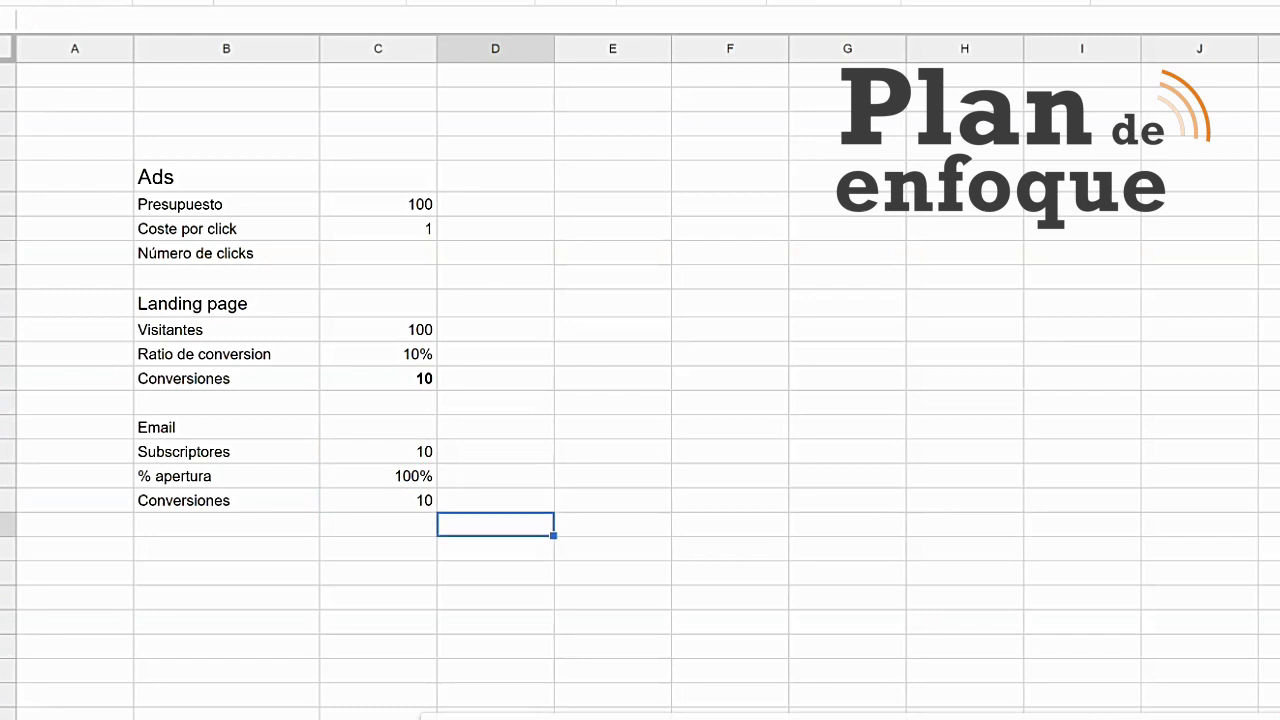
Step: Enter the section heading "Propuesta de ventas" in B20, leaving one empty row below the Email block
{"action": "key", "text": "Left"}
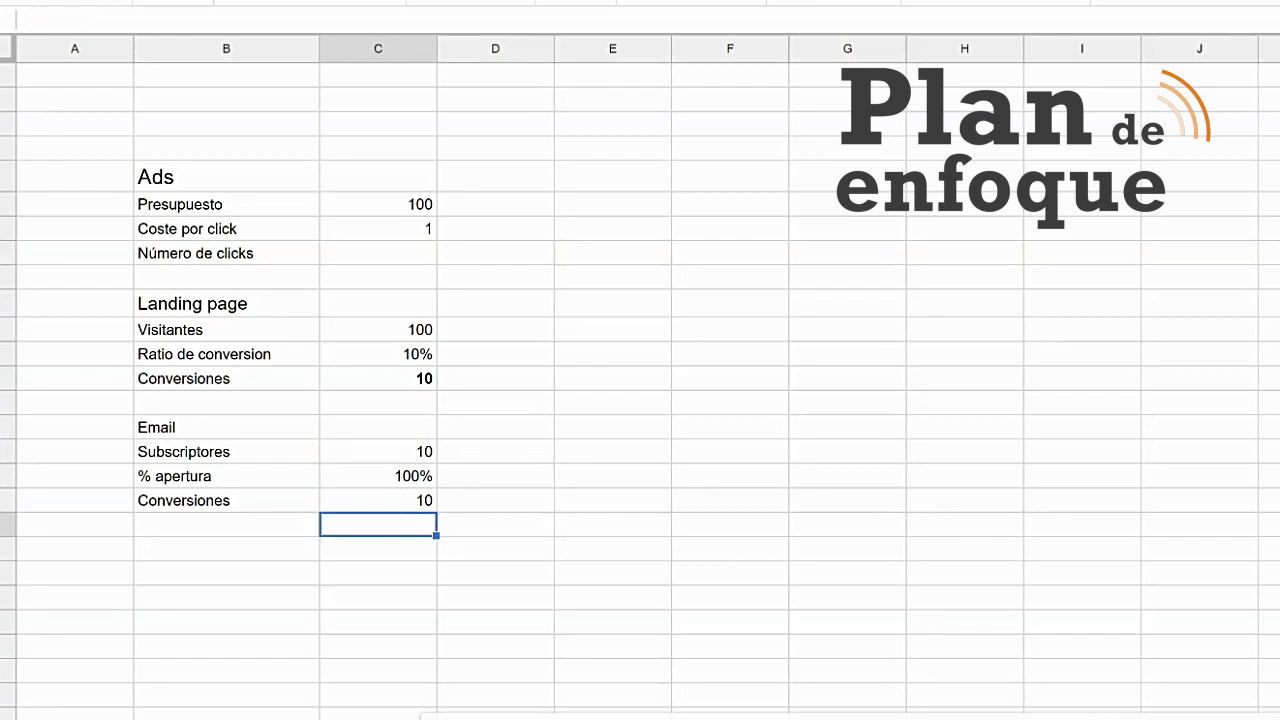
{"action": "key", "text": "Down"}
{"action": "key", "text": "Up"}
{"action": "key", "text": "Left"}
{"action": "key", "text": "Down"}
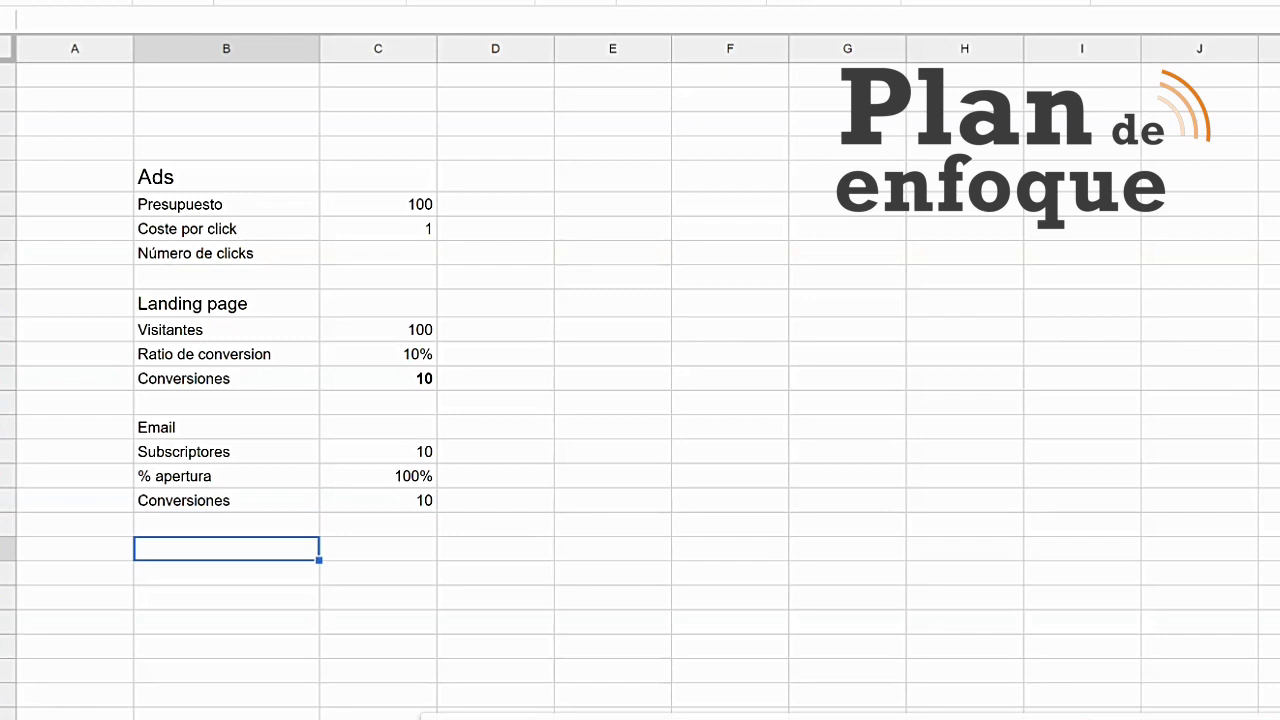
{"action": "type", "text": "Pr"}
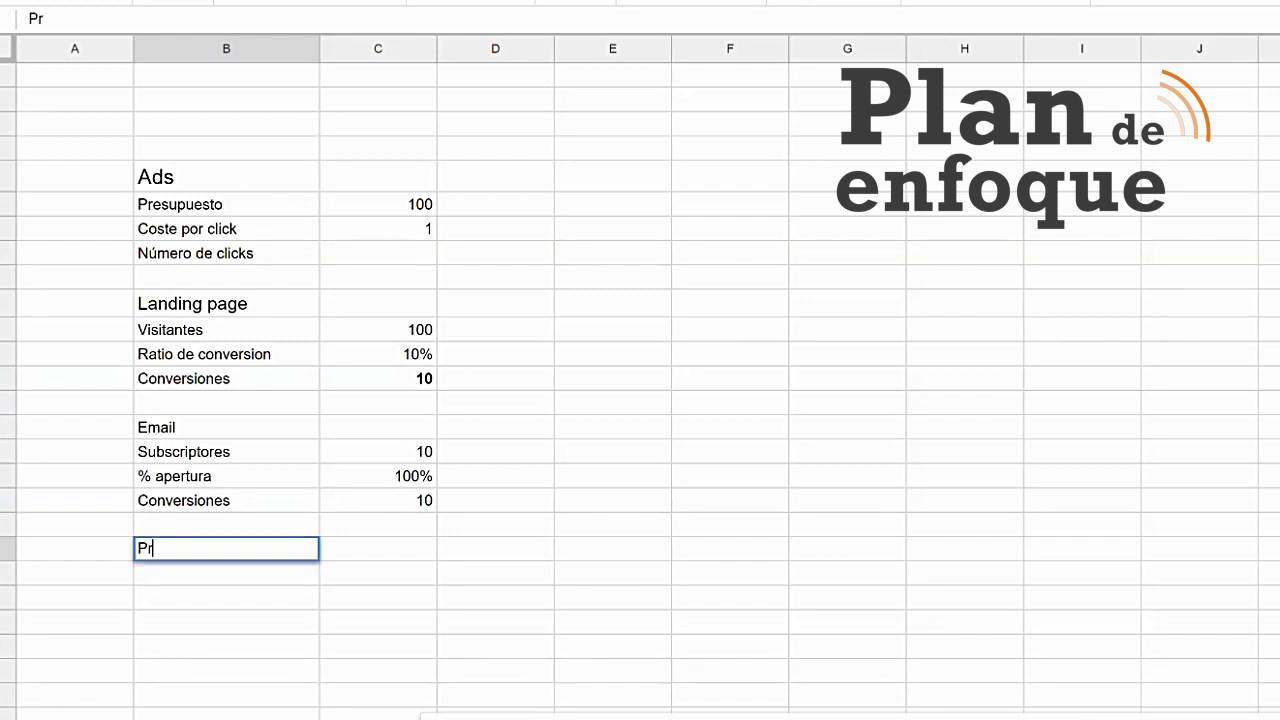
{"action": "type", "text": "opuesta de ventas"}
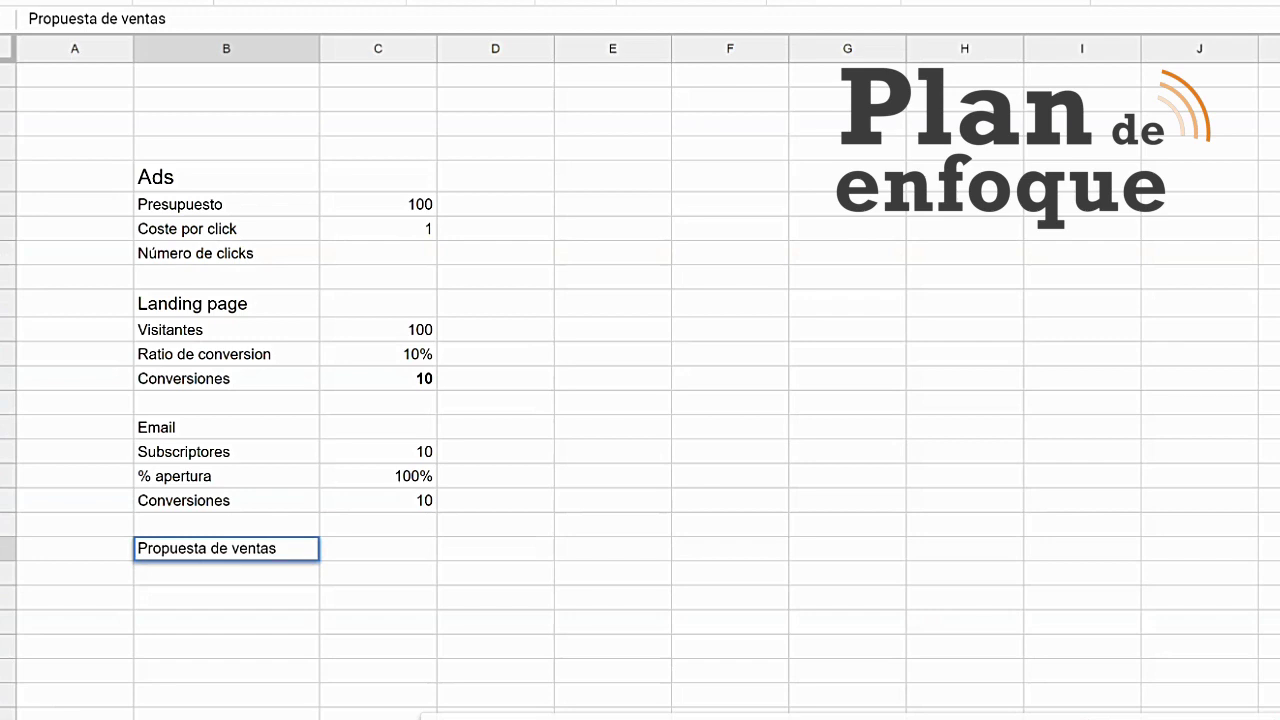
{"action": "key", "text": "Return"}
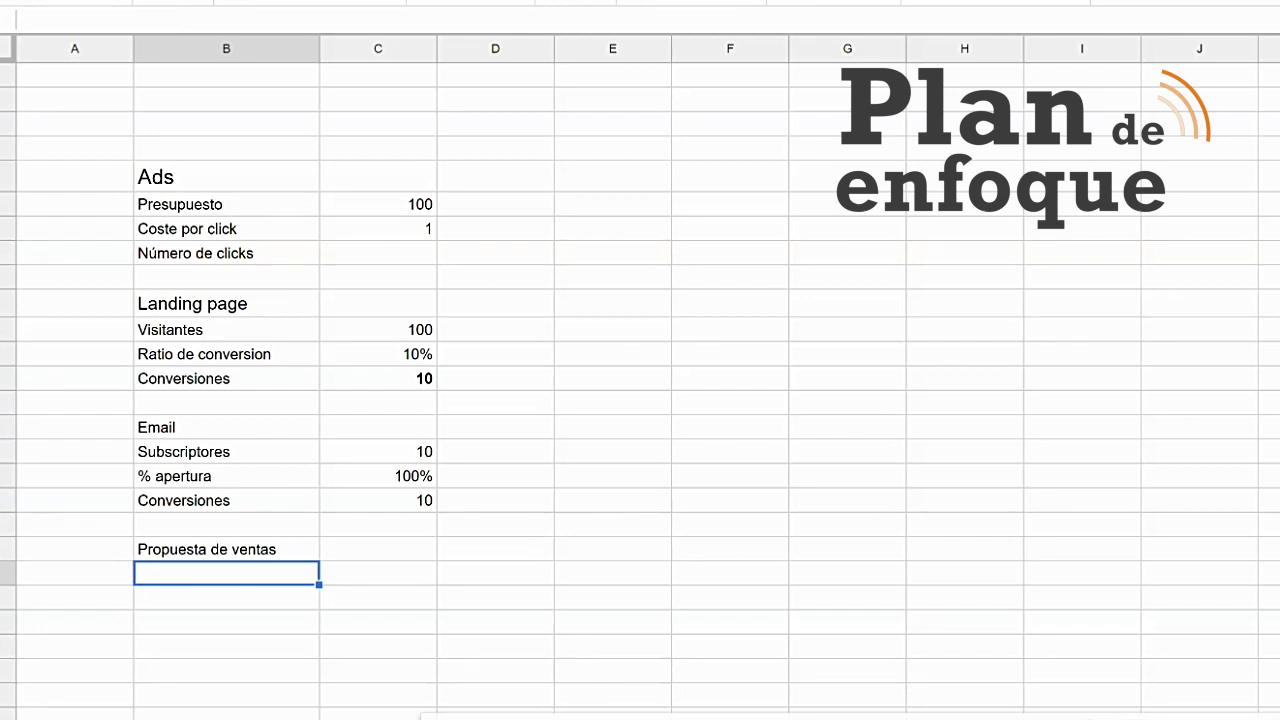
Step: Enter the label "Visibilidad" in B21 under the Propuesta de ventas heading
{"action": "type", "text": "Vis"}
{"action": "key", "text": "BackSpace"}
{"action": "key", "text": "BackSpace"}
{"action": "key", "text": "BackSpace"}
{"action": "type", "text": "Vi"}
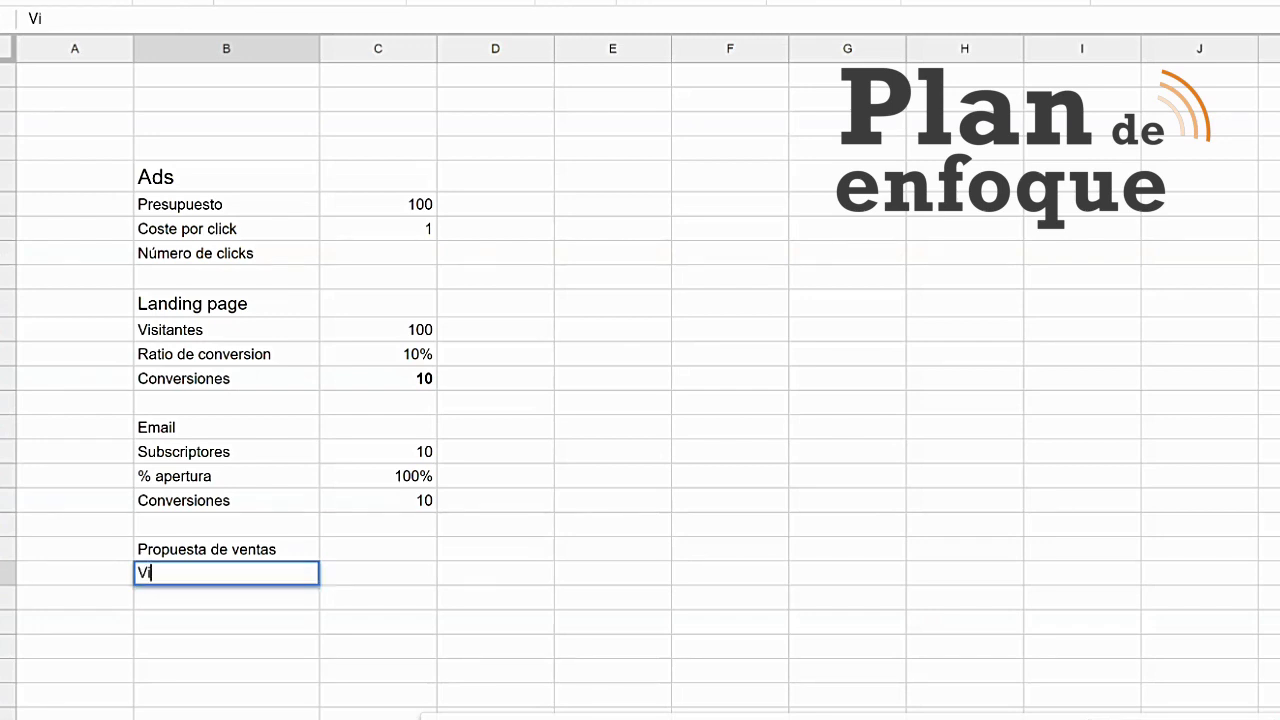
{"action": "type", "text": "sibilidad"}
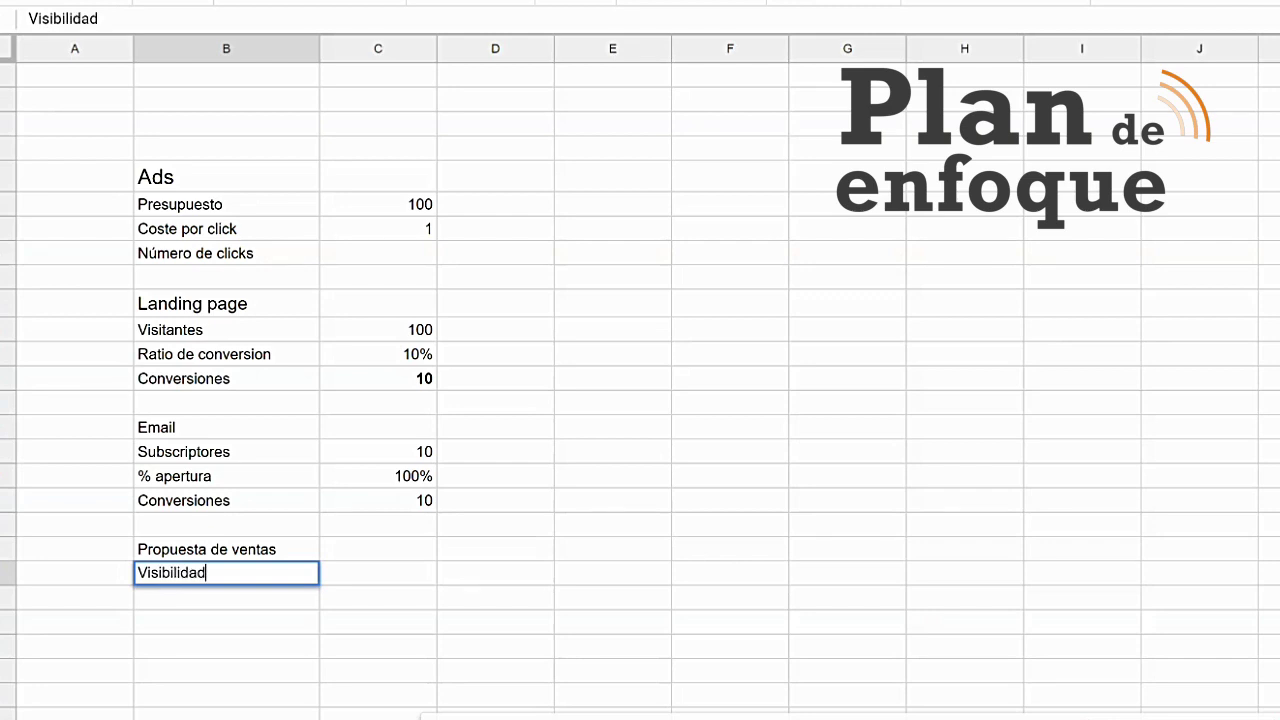
{"action": "key", "text": "Tab"}
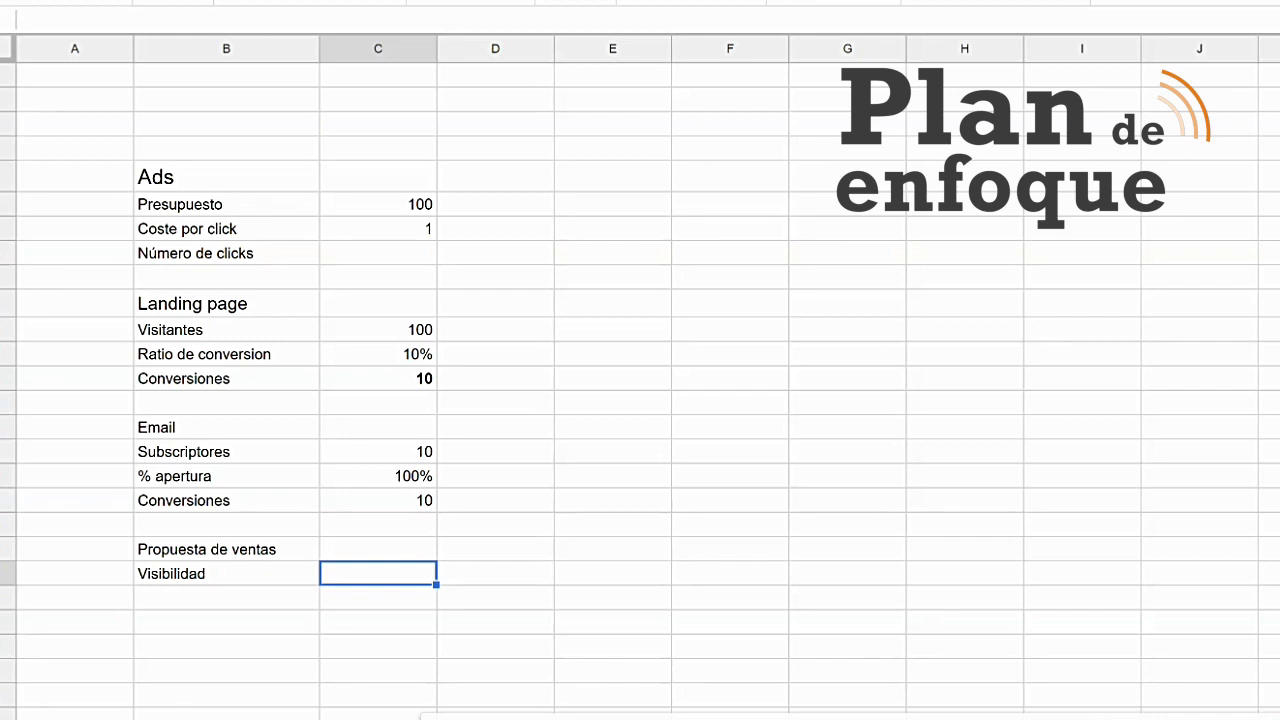
{"action": "type", "text": "="}
{"action": "left_click", "coordinate": [378, 500]}
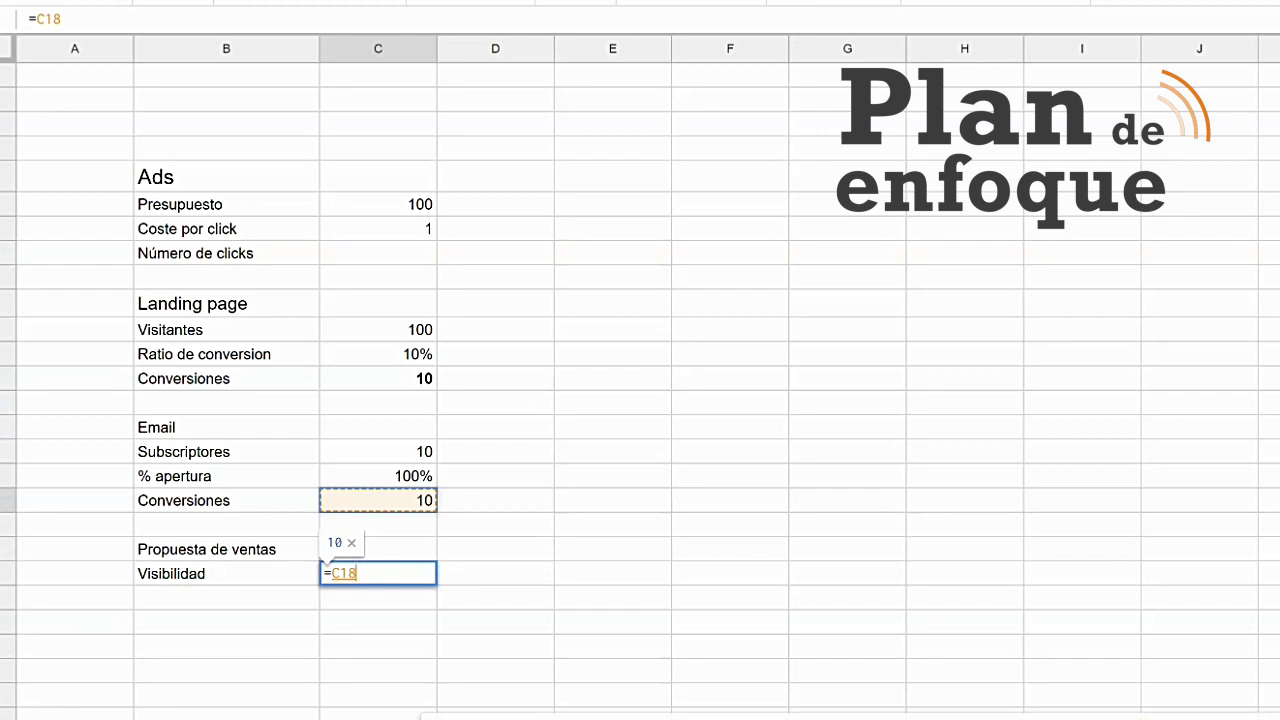
{"action": "left_click", "coordinate": [229, 597]}
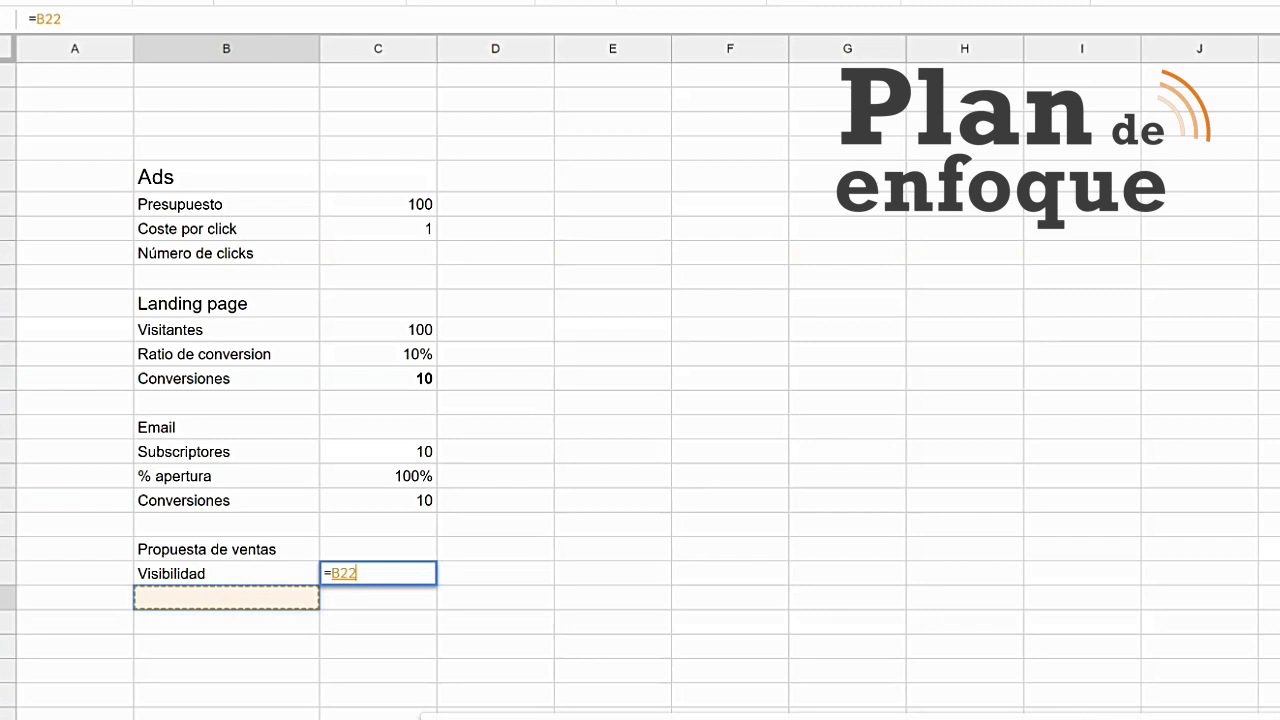
{"action": "key", "text": "Tab"}
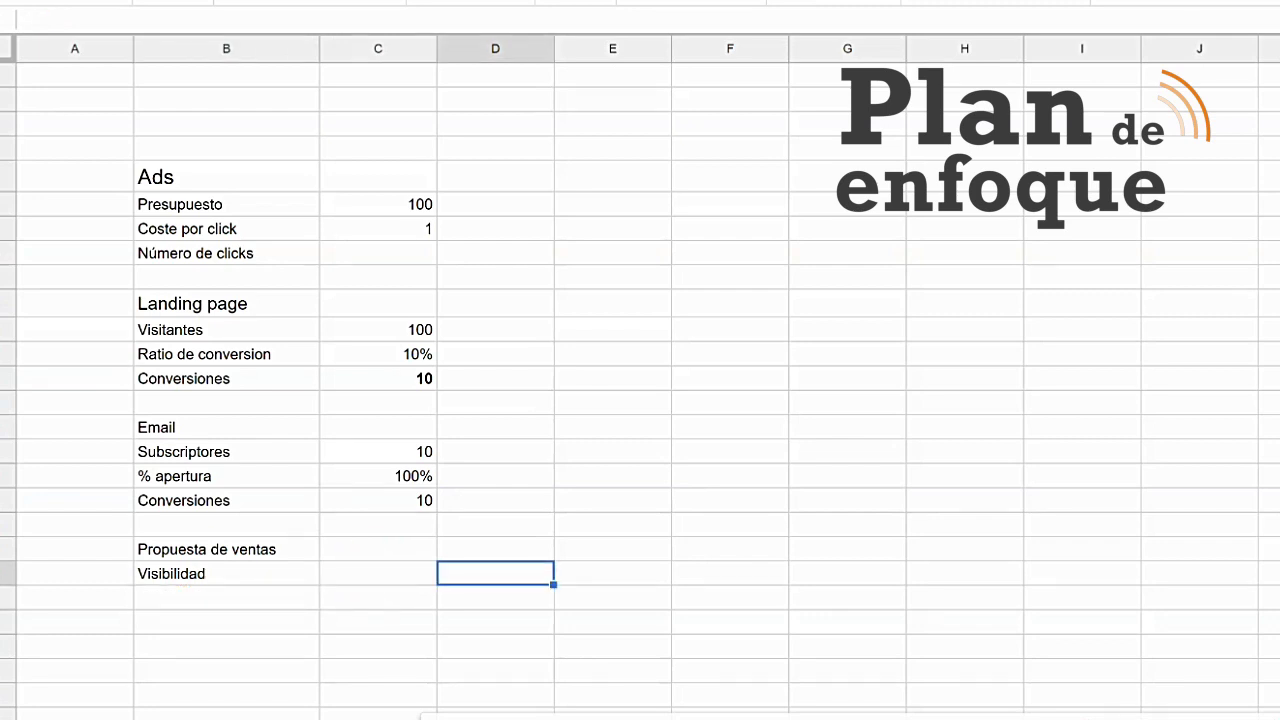
Step: Link the Visibilidad value in C21 to the Email Conversiones result in C18
{"action": "key", "text": "Left"}
{"action": "type", "text": "="}
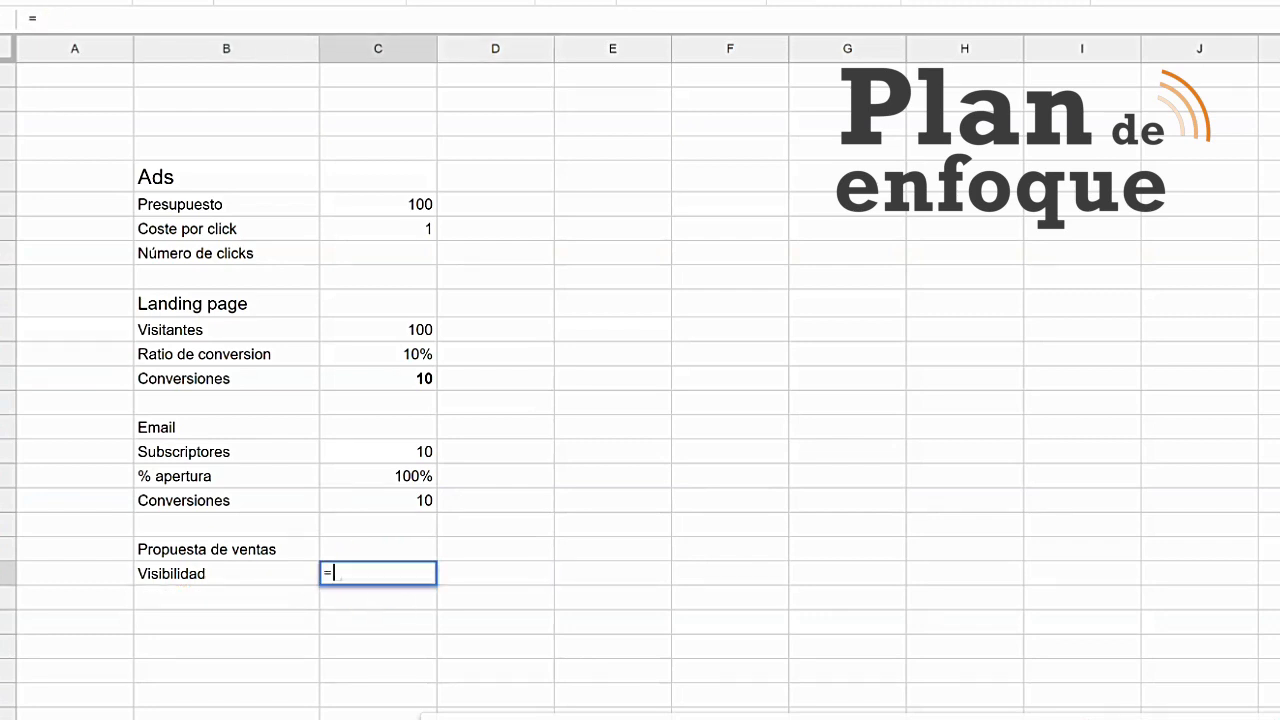
{"action": "key", "text": "Up"}
{"action": "key", "text": "Up"}
{"action": "key", "text": "Up"}
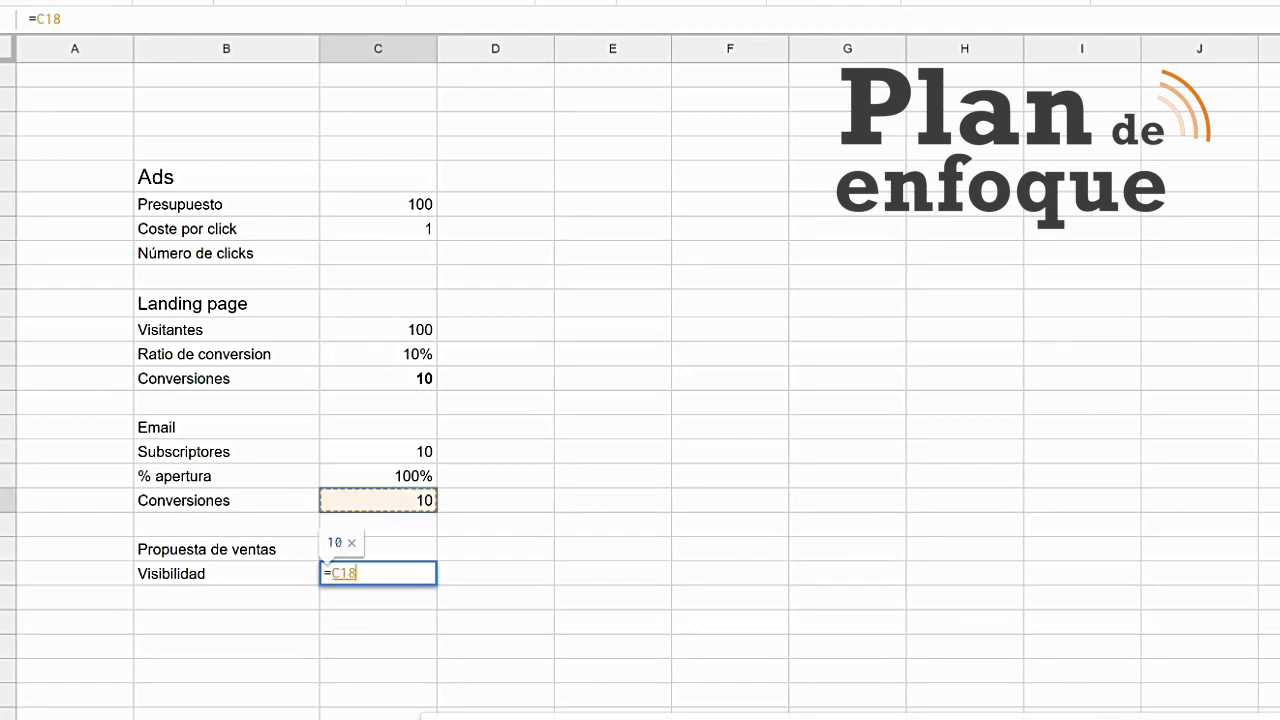
{"action": "key", "text": "Tab"}
Step: Add a "Conversion" row below Visibilidad with the value 15% in column C
{"action": "key", "text": "Down"}
{"action": "key", "text": "Left"}
{"action": "key", "text": "Left"}
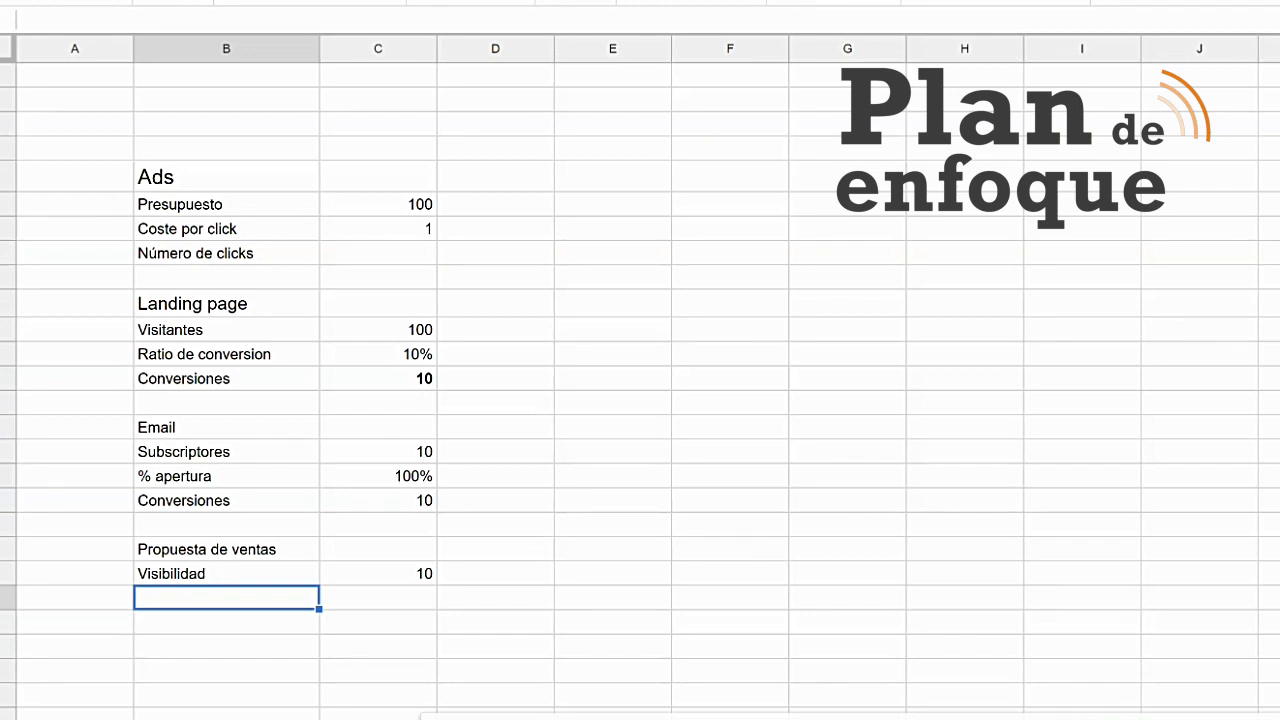
{"action": "type", "text": "Conversion"}
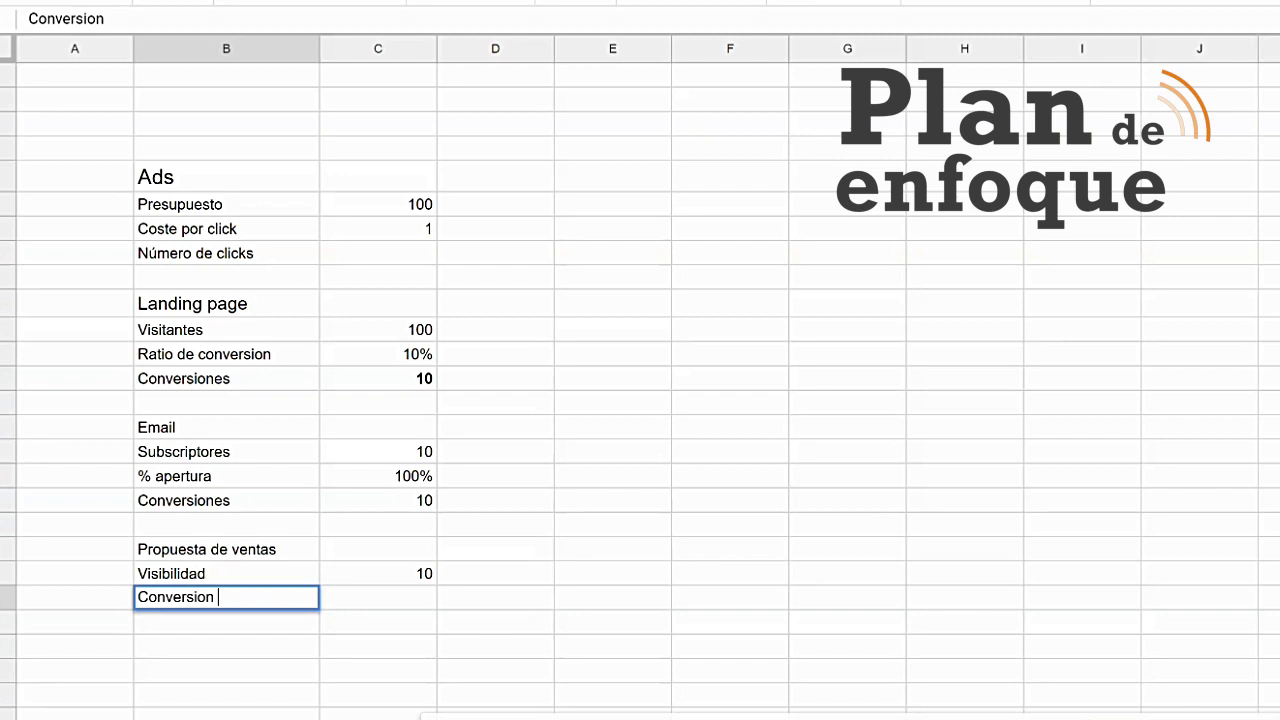
{"action": "key", "text": "Tab"}
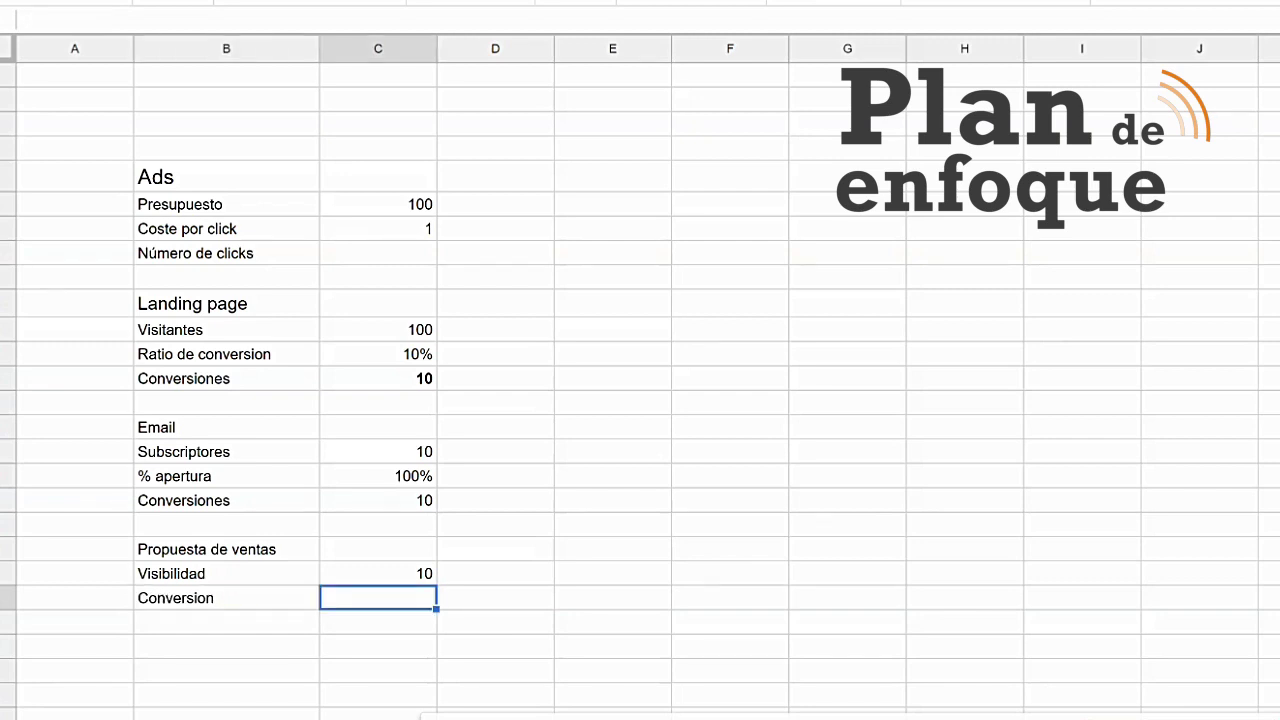
{"action": "type", "text": "1"}
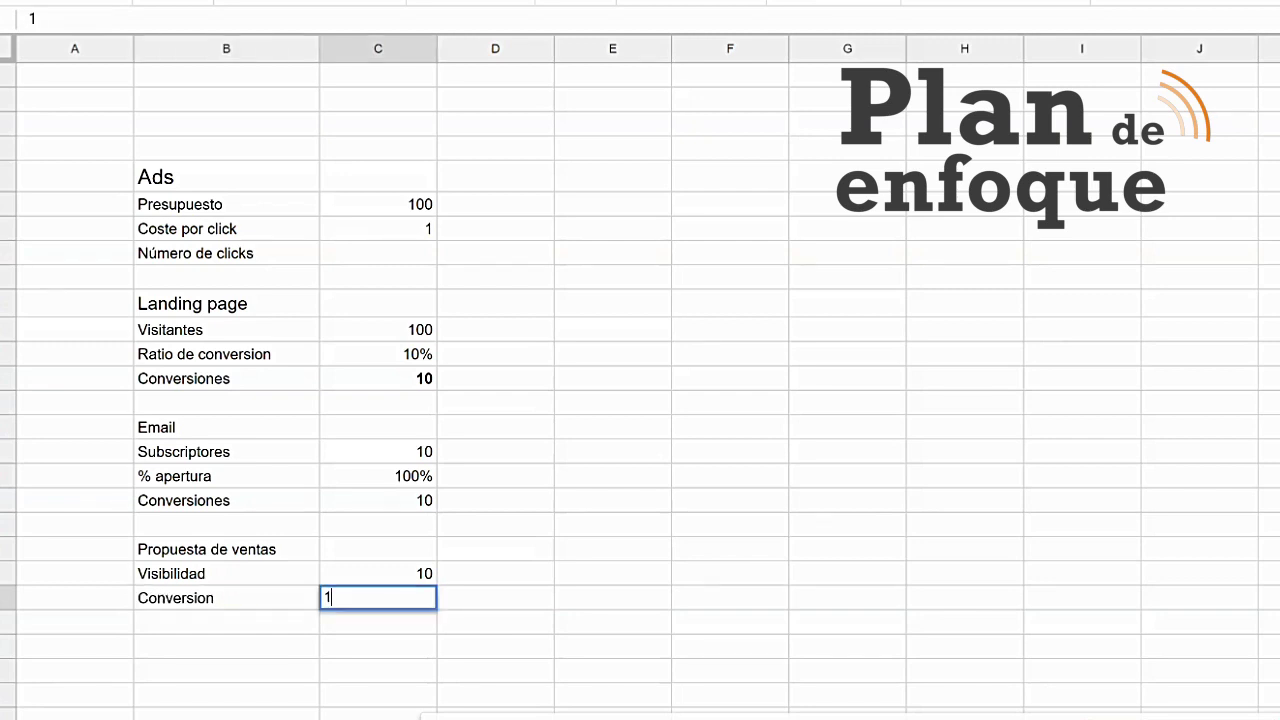
{"action": "type", "text": "5%"}
{"action": "key", "text": "Return"}
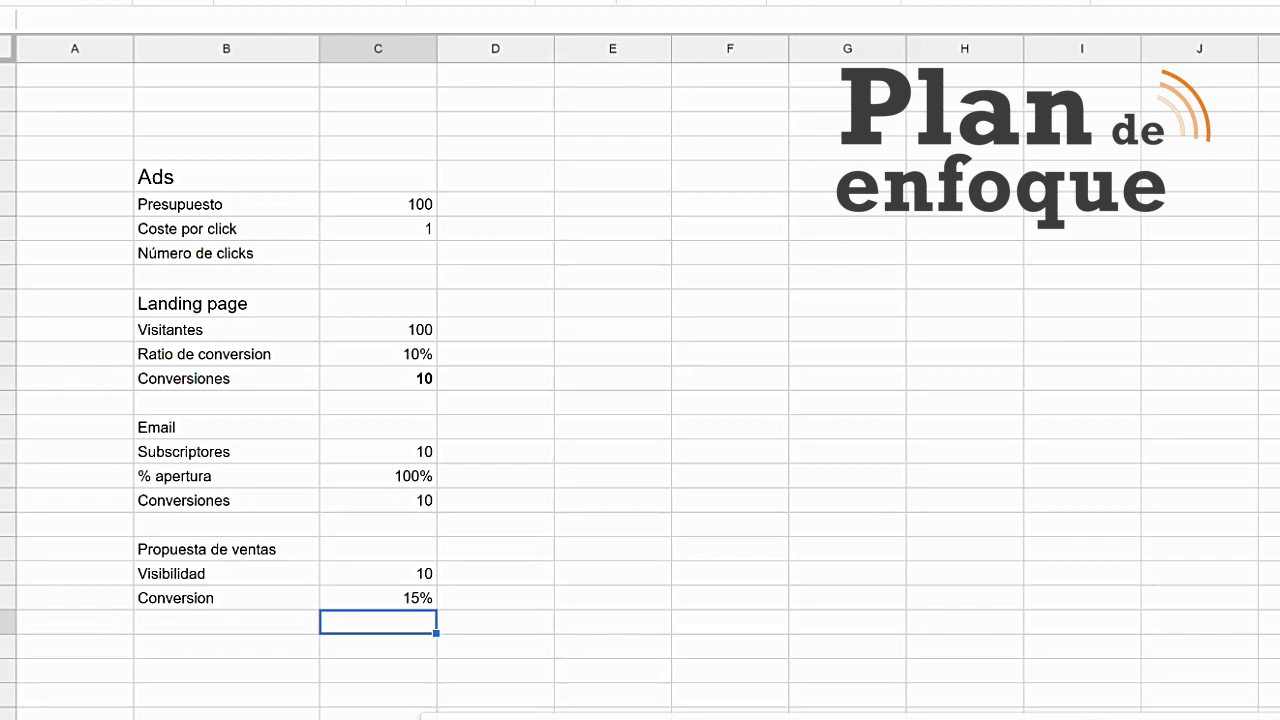
Step: Enter the label "Pagina de compra" in B23, directly below Conversion
{"action": "key", "text": "Left"}
{"action": "key", "text": "Down"}
{"action": "key", "text": "Up"}
{"action": "key", "text": "Down"}
{"action": "key", "text": "Up"}
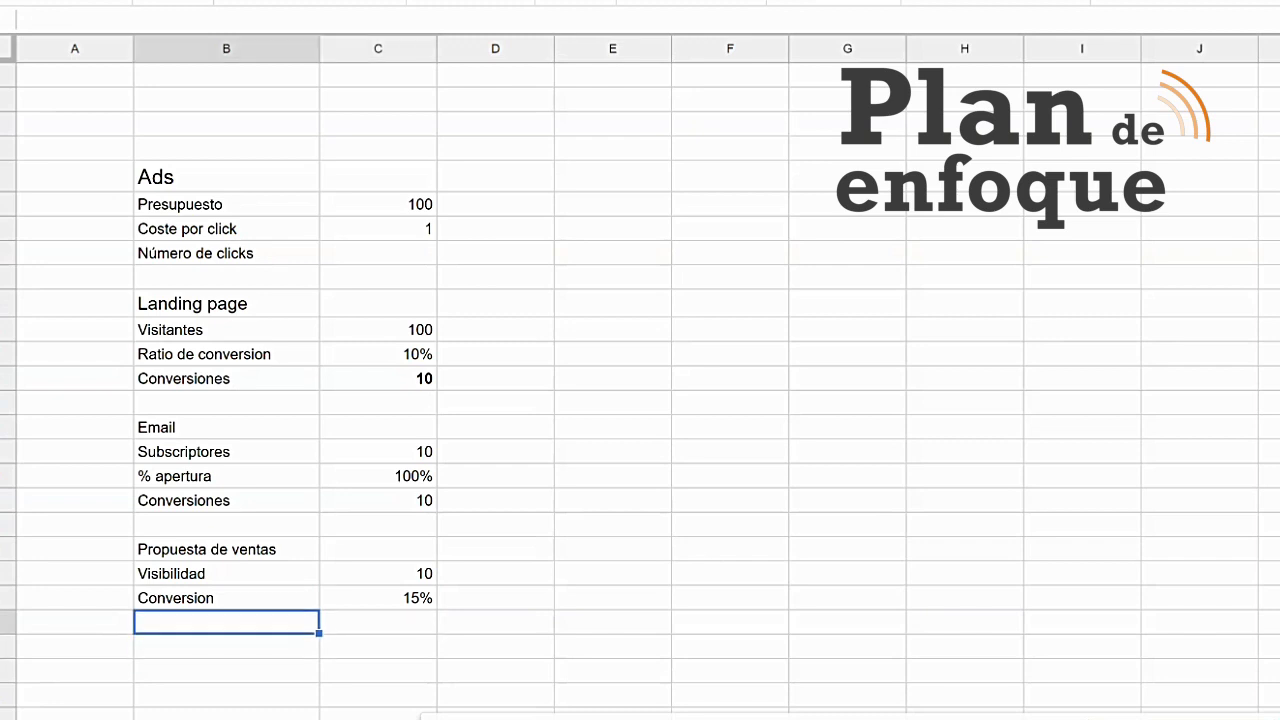
{"action": "type", "text": "Pagi"}
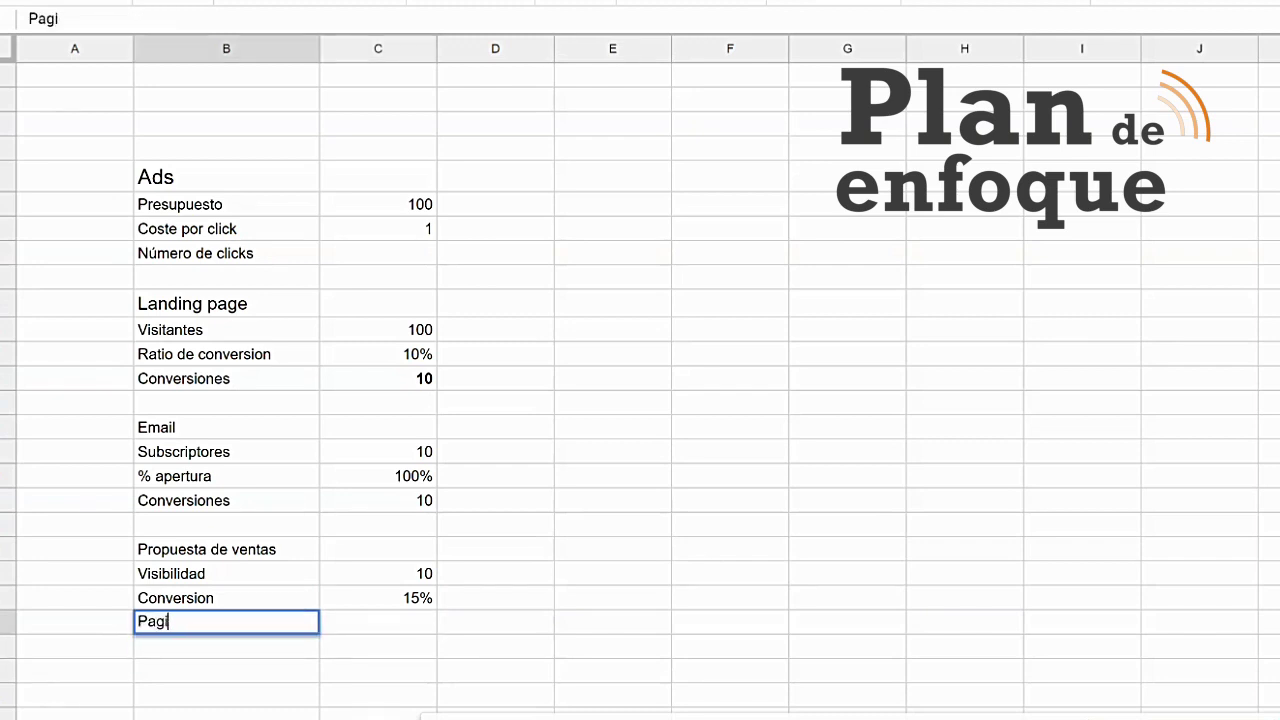
{"action": "type", "text": "na de compra"}
{"action": "key", "text": "Tab"}
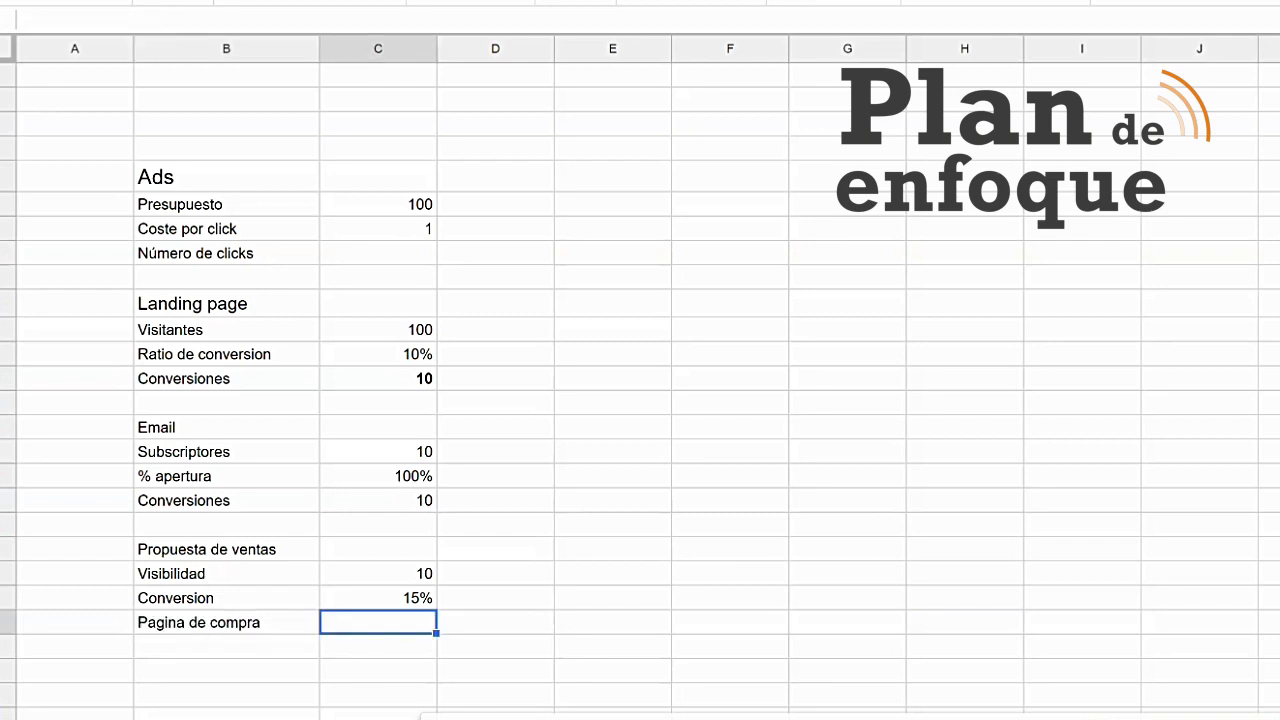
Step: Calculate the Pagina de compra value in C23 by multiplying Visibilidad (C21) by Conversion (C22)
{"action": "type", "text": "="}
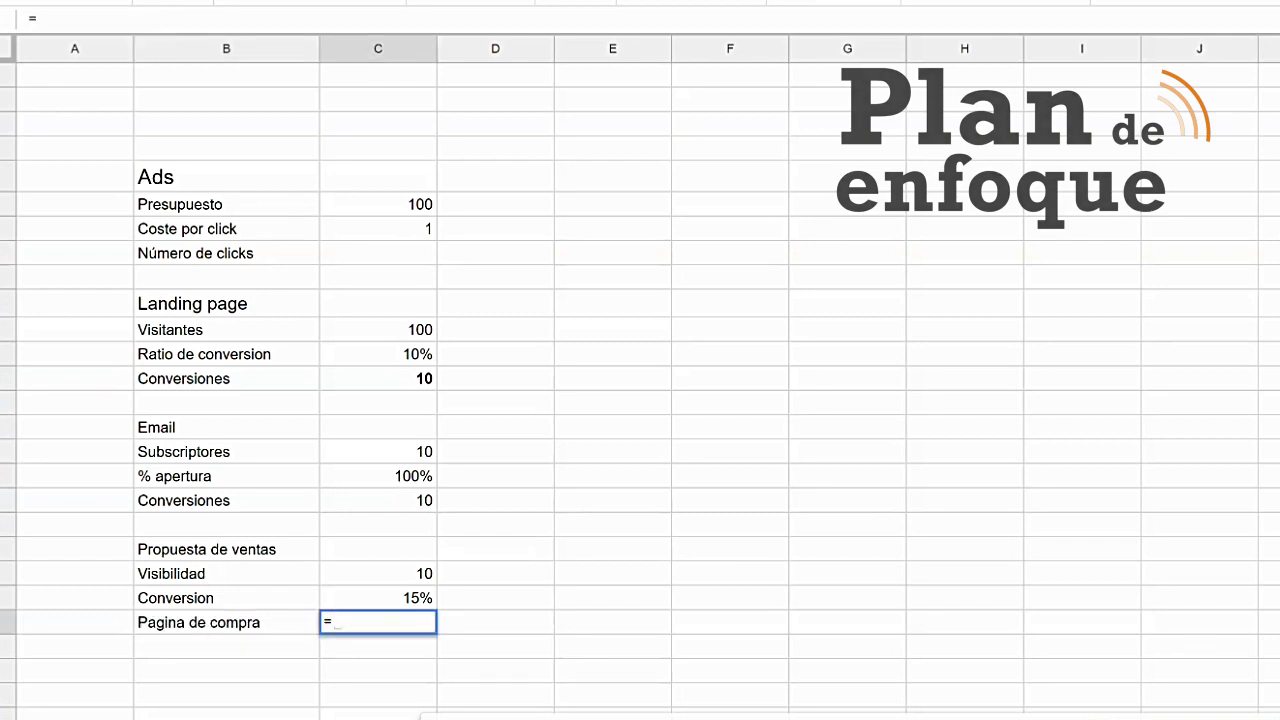
{"action": "left_click", "coordinate": [395, 573]}
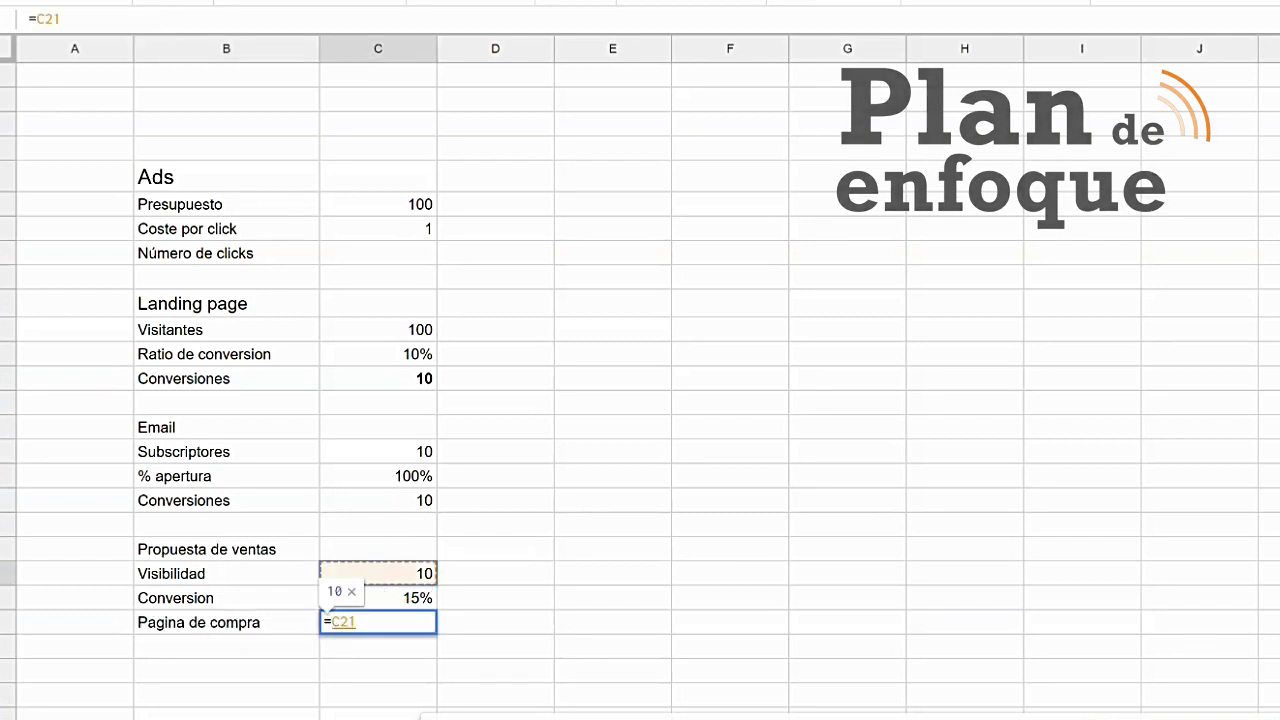
{"action": "type", "text": "*"}
{"action": "key", "text": "Up"}
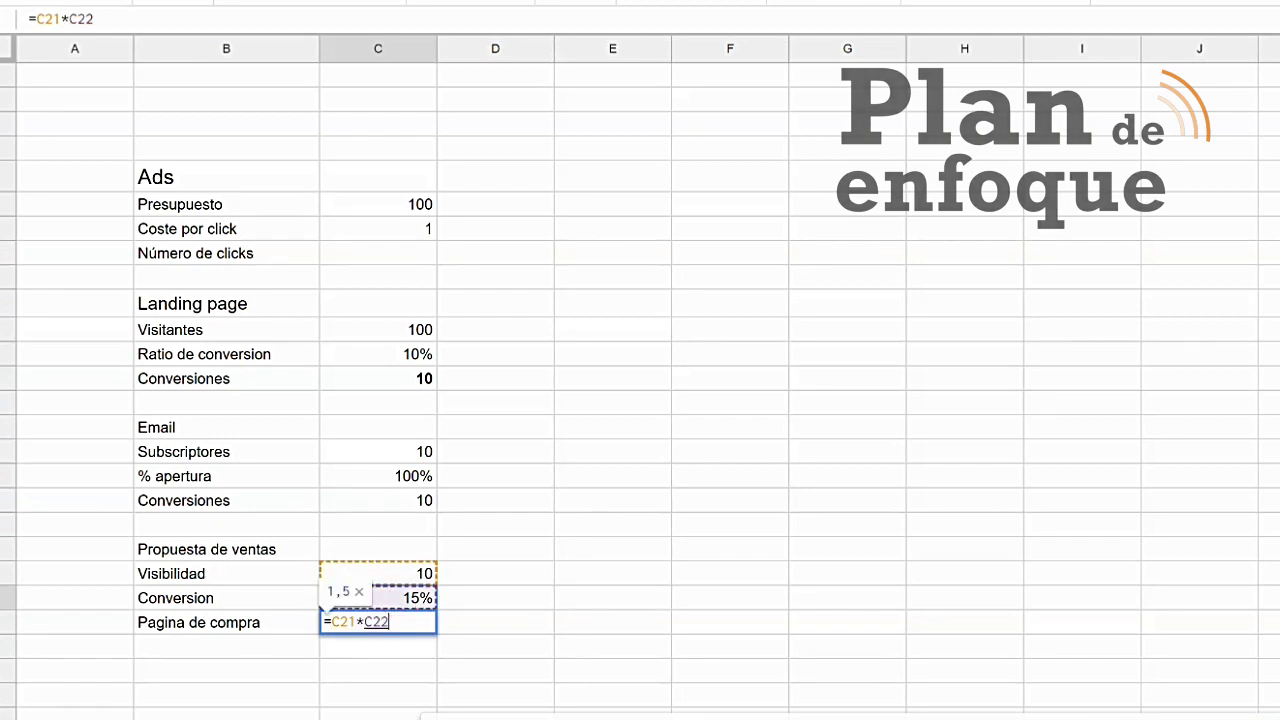
{"action": "key", "text": "Tab"}
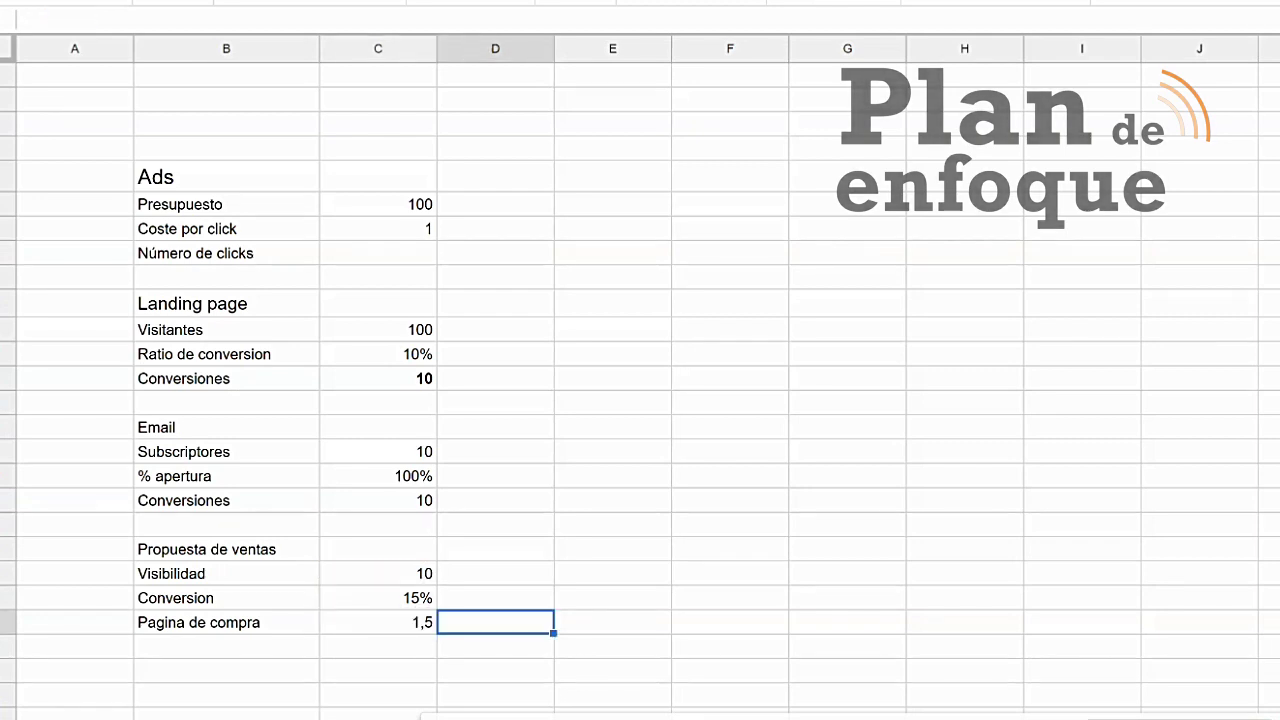
Step: Make the Pagina de compra result in C23 bold
{"action": "key", "text": "Down"}
{"action": "key", "text": "Left"}
{"action": "key", "text": "Left"}
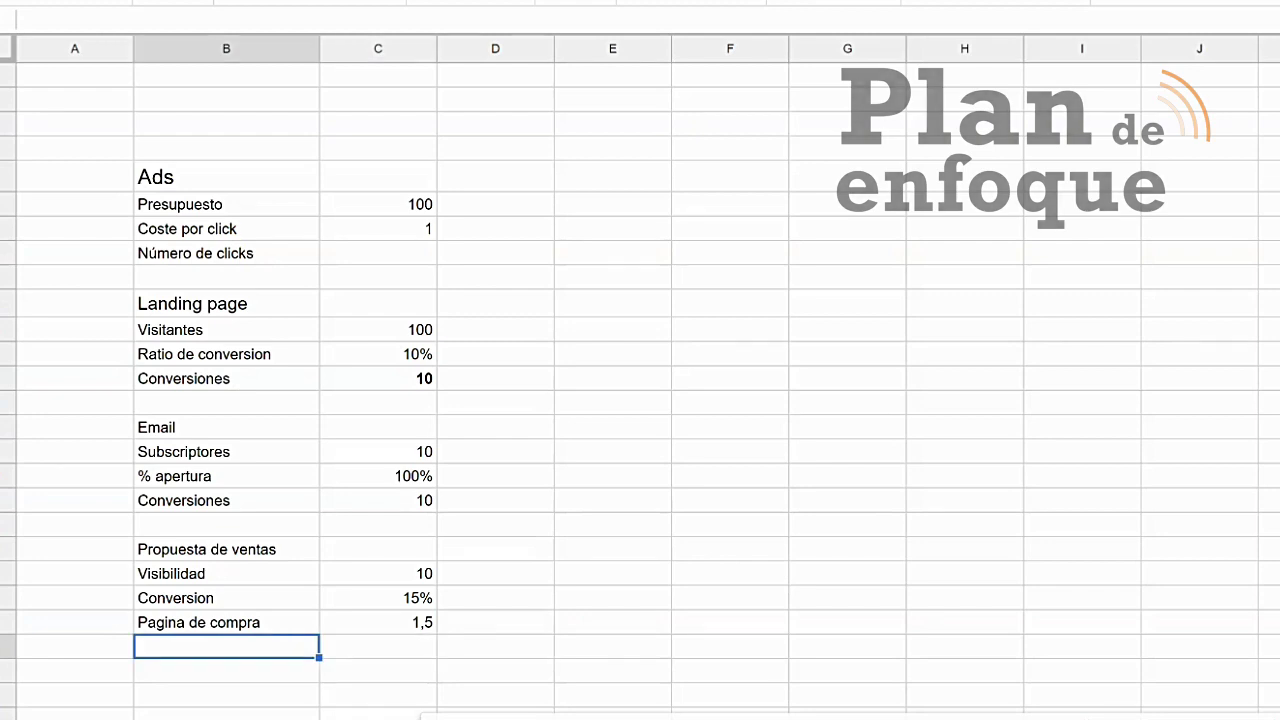
{"action": "key", "text": "Up"}
{"action": "key", "text": "Right"}
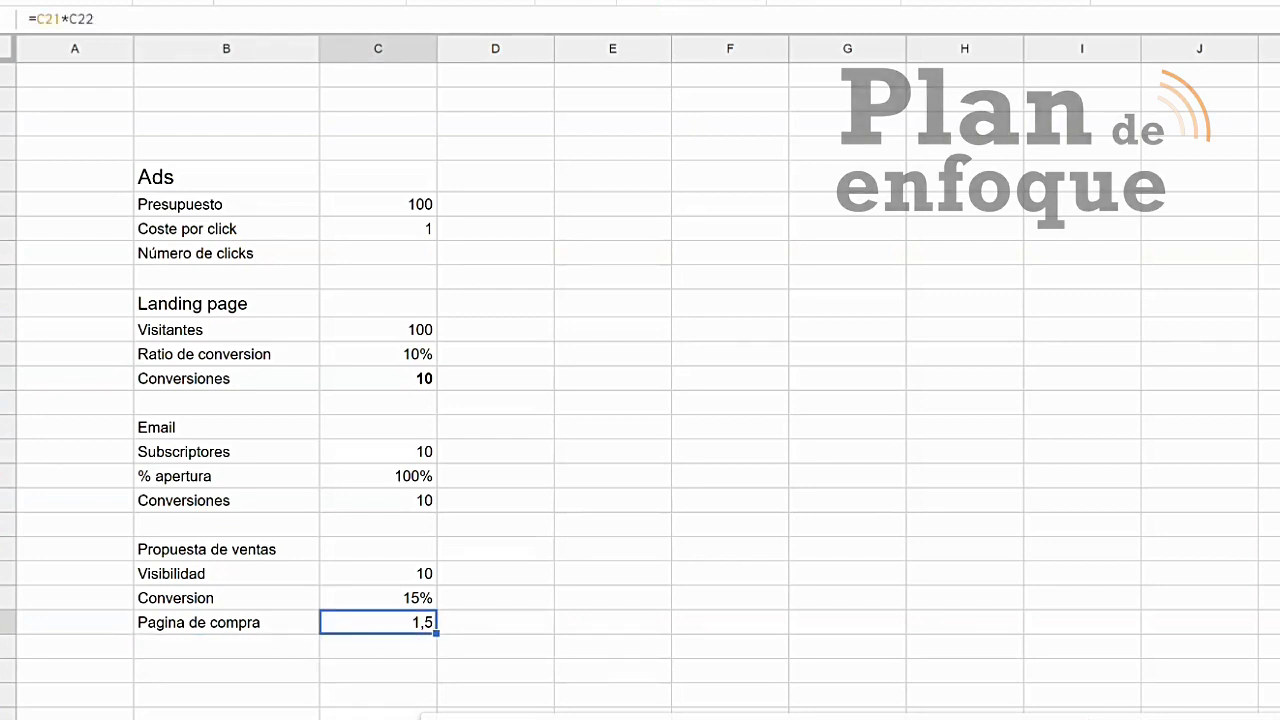
{"action": "left_click", "coordinate": [638, 1]}
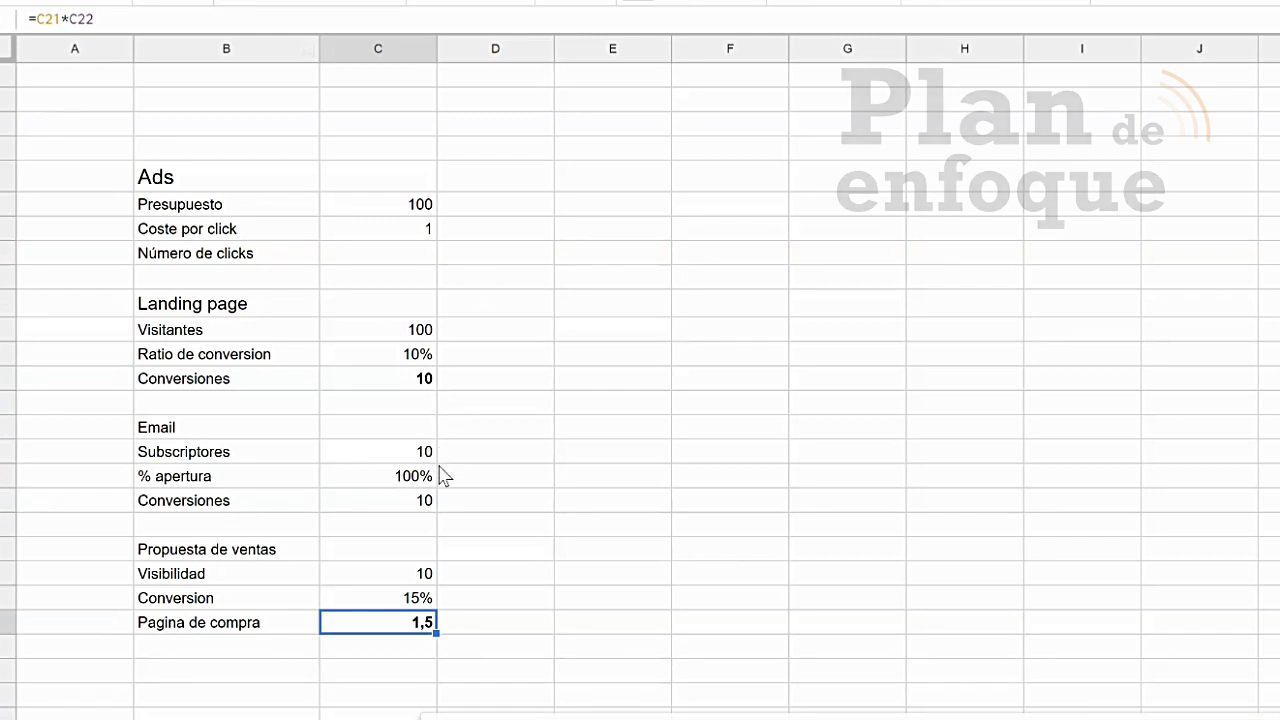
Step: Set the font size of the "Landing page" heading to 18
{"action": "left_click", "coordinate": [226, 99]}
{"action": "left_click", "coordinate": [226, 304]}
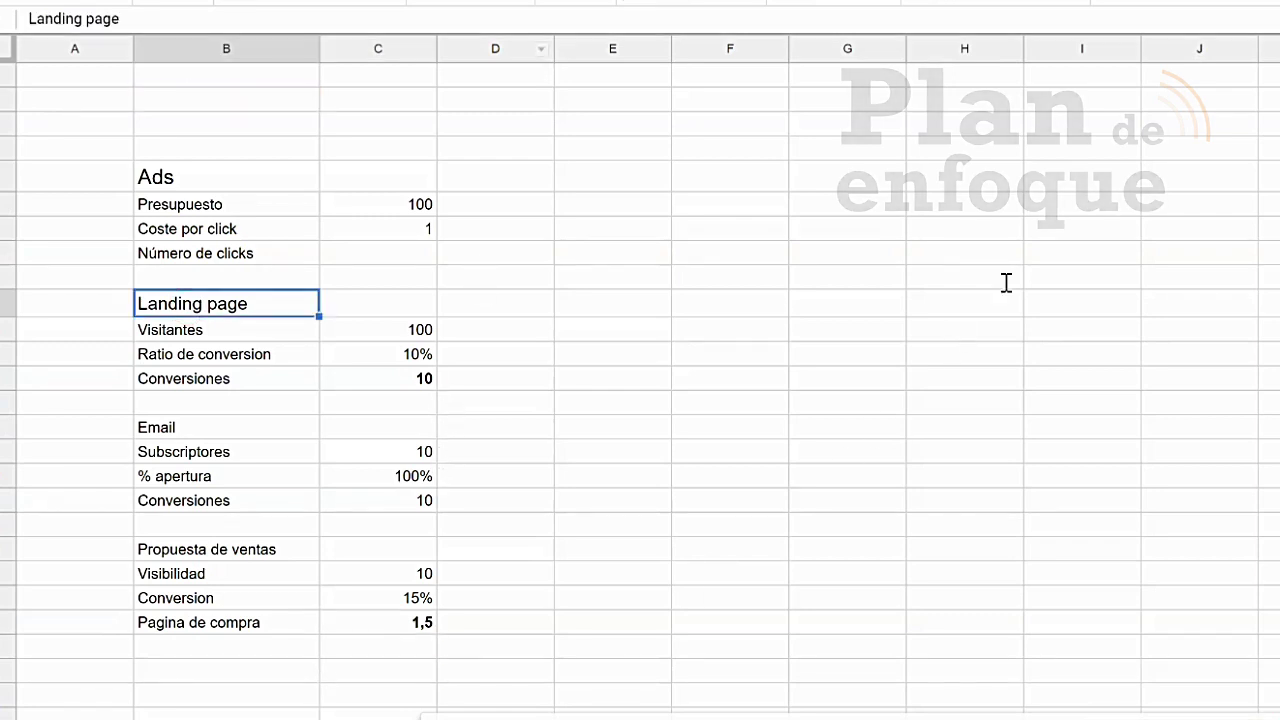
{"action": "left_click", "coordinate": [584, 2]}
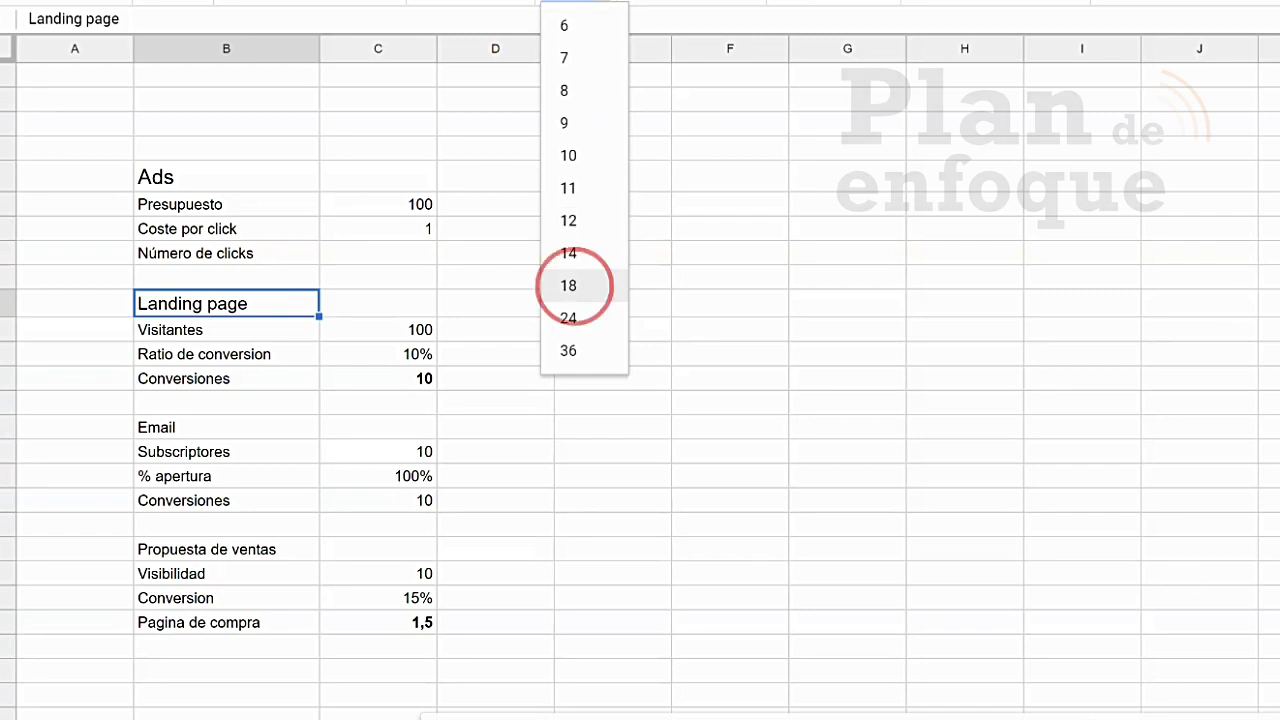
{"action": "left_click", "coordinate": [568, 285]}
Step: Set the font size of the "Email" and "Propuesta de ventas" headings to 14
{"action": "left_click", "coordinate": [226, 438]}
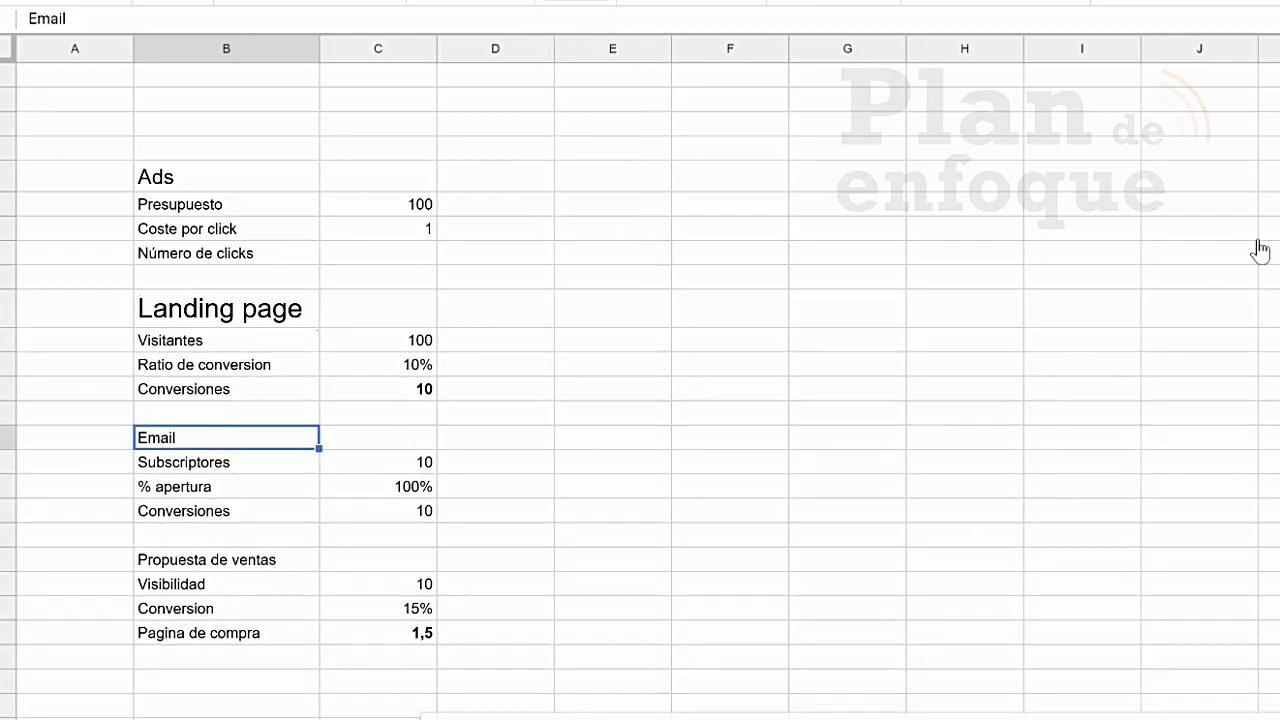
{"action": "left_click", "coordinate": [578, 2]}
{"action": "left_click", "coordinate": [570, 252]}
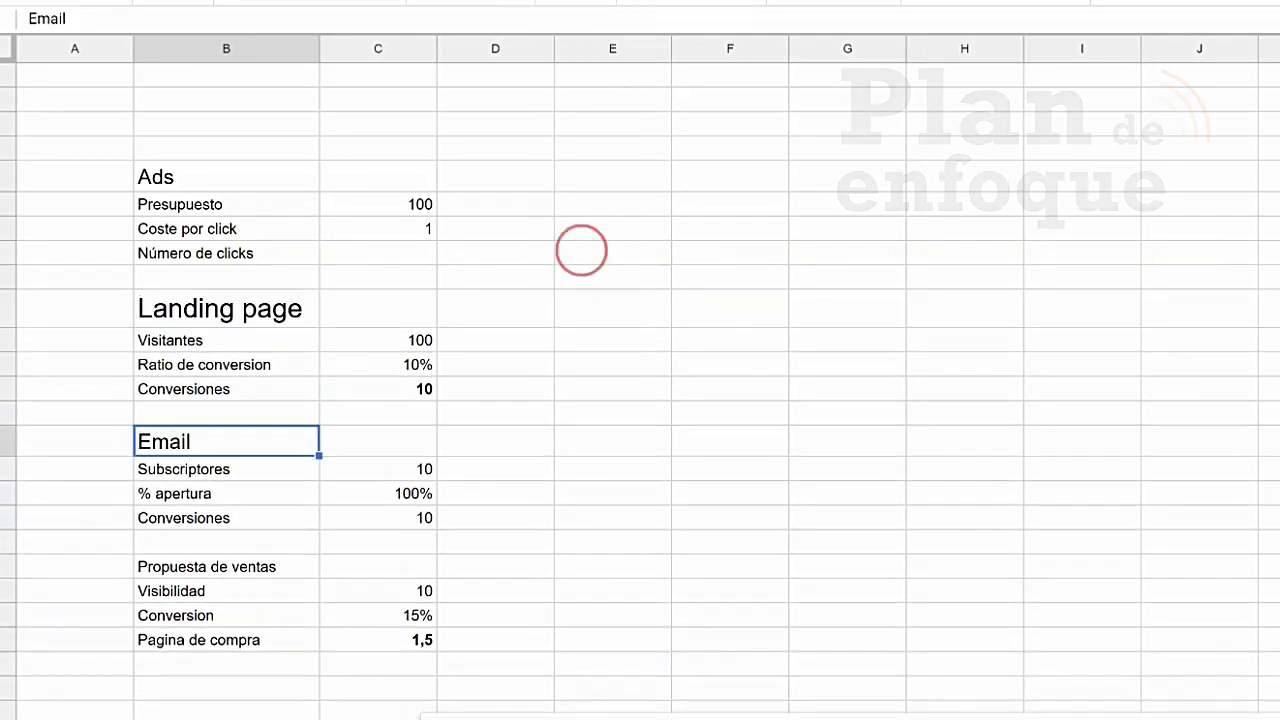
{"action": "left_click", "coordinate": [222, 568]}
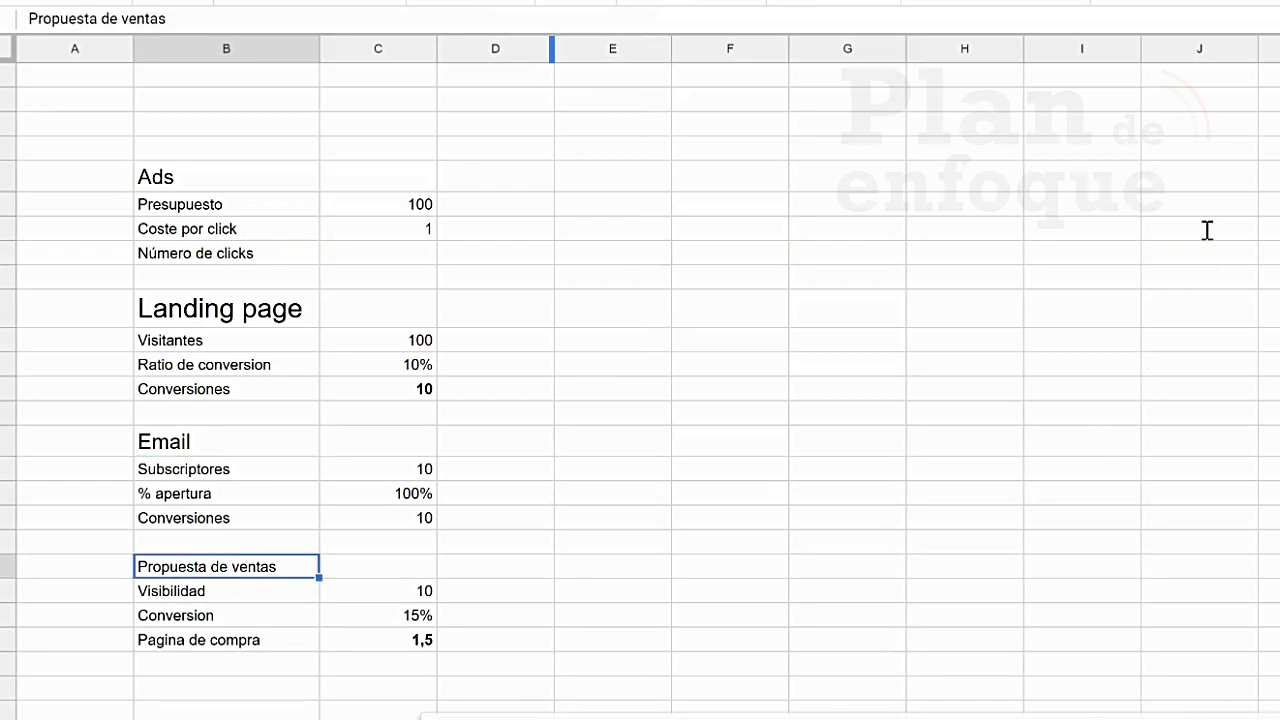
{"action": "left_click", "coordinate": [578, 2]}
{"action": "left_click", "coordinate": [570, 252]}
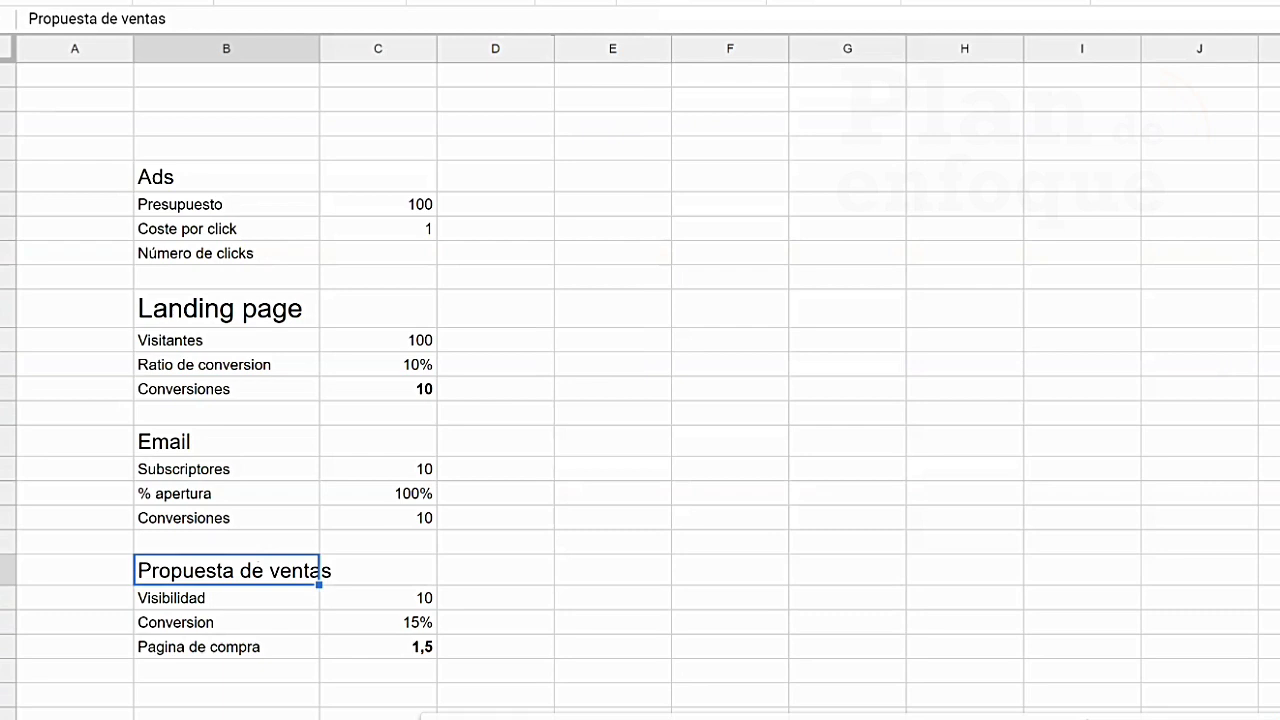
Step: Add a "Total de ventas" label in B1 and link C1 to the Pagina de compra result in C23
{"action": "left_click", "coordinate": [226, 99]}
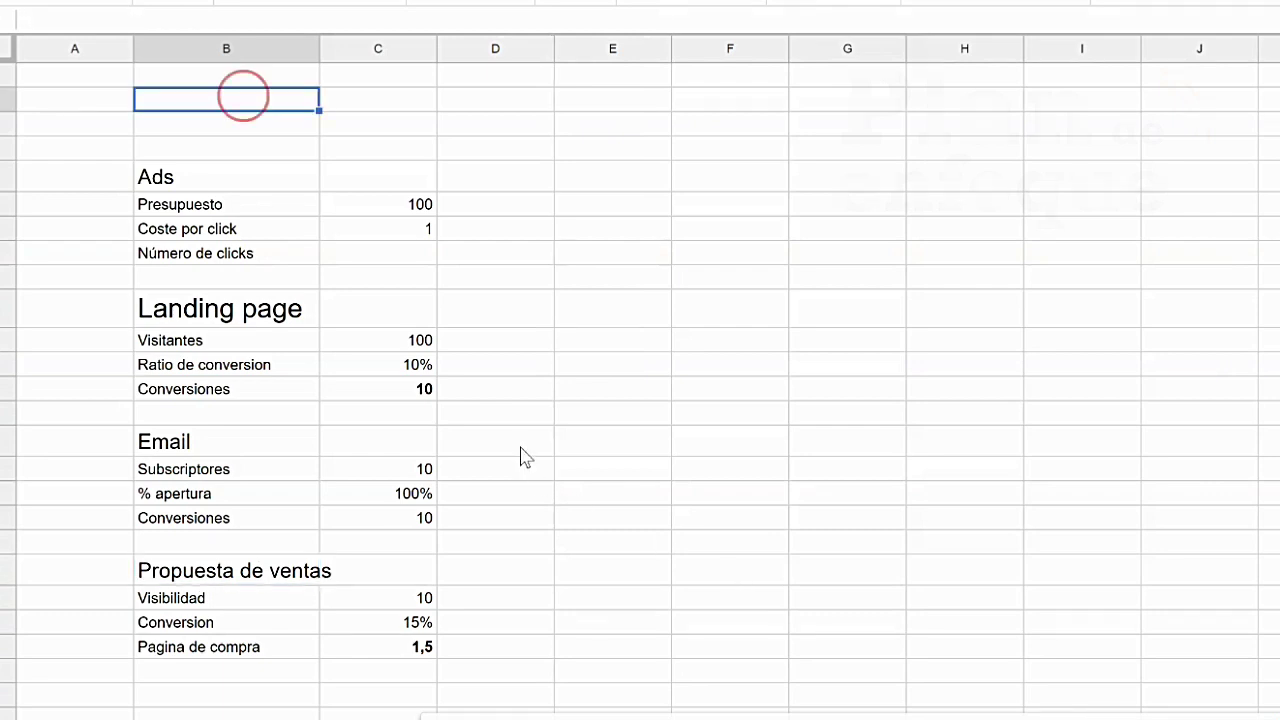
{"action": "left_click", "coordinate": [226, 76]}
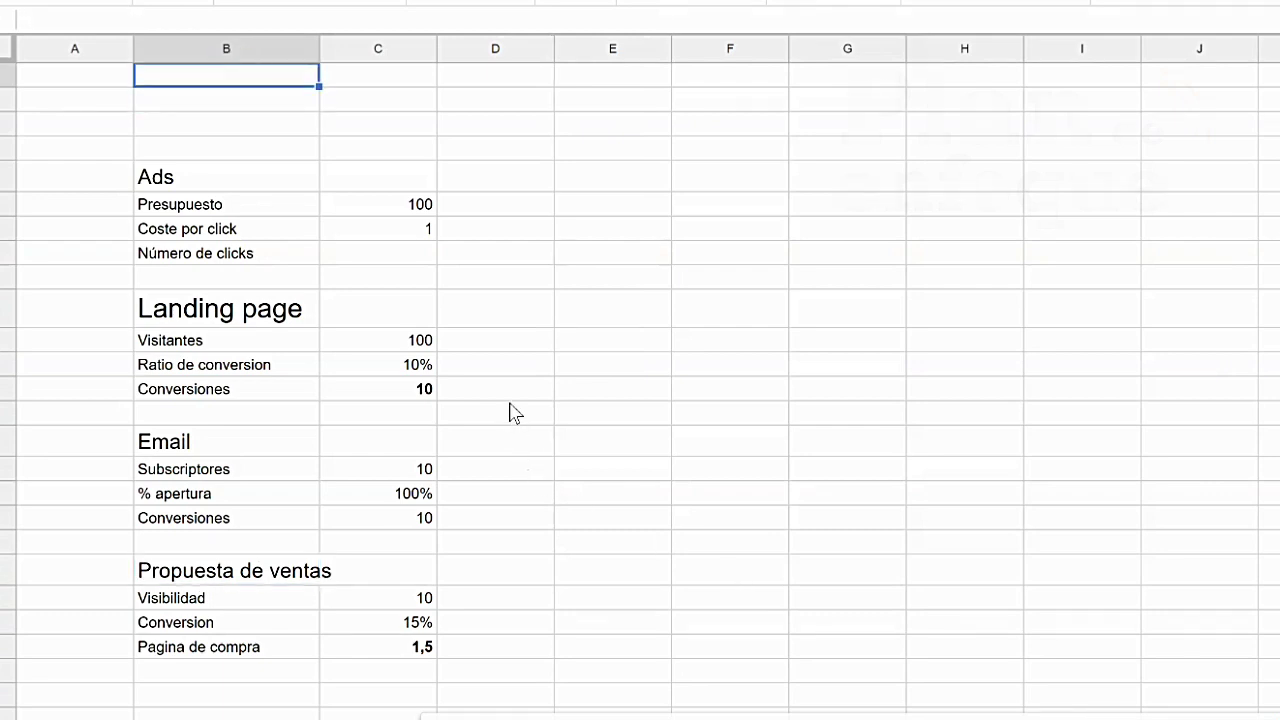
{"action": "type", "text": "Total de ventas"}
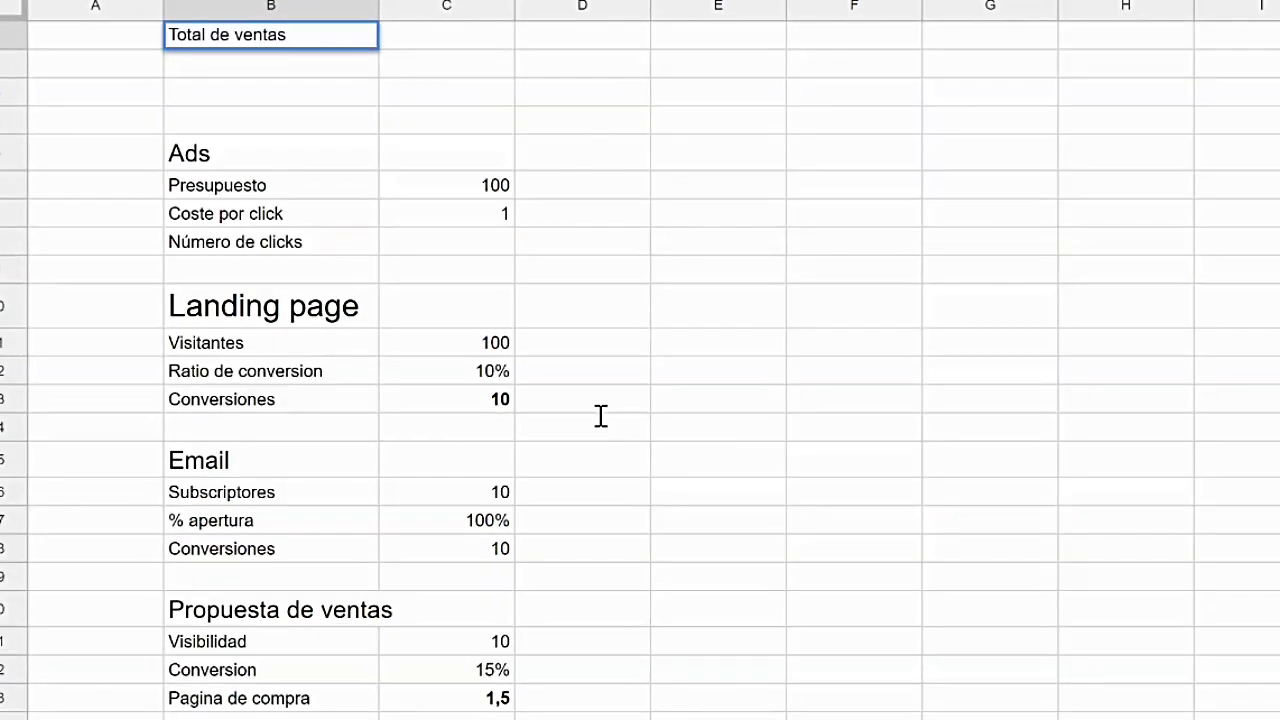
{"action": "key", "text": "Tab"}
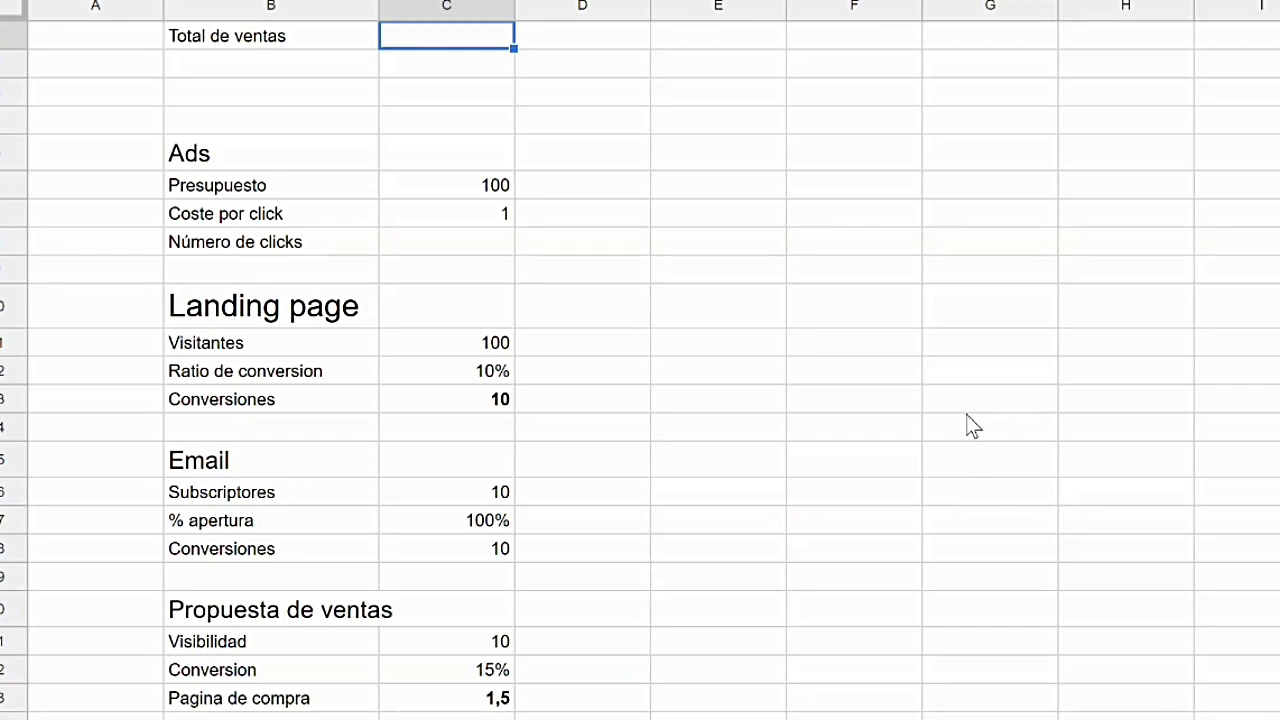
{"action": "type", "text": "="}
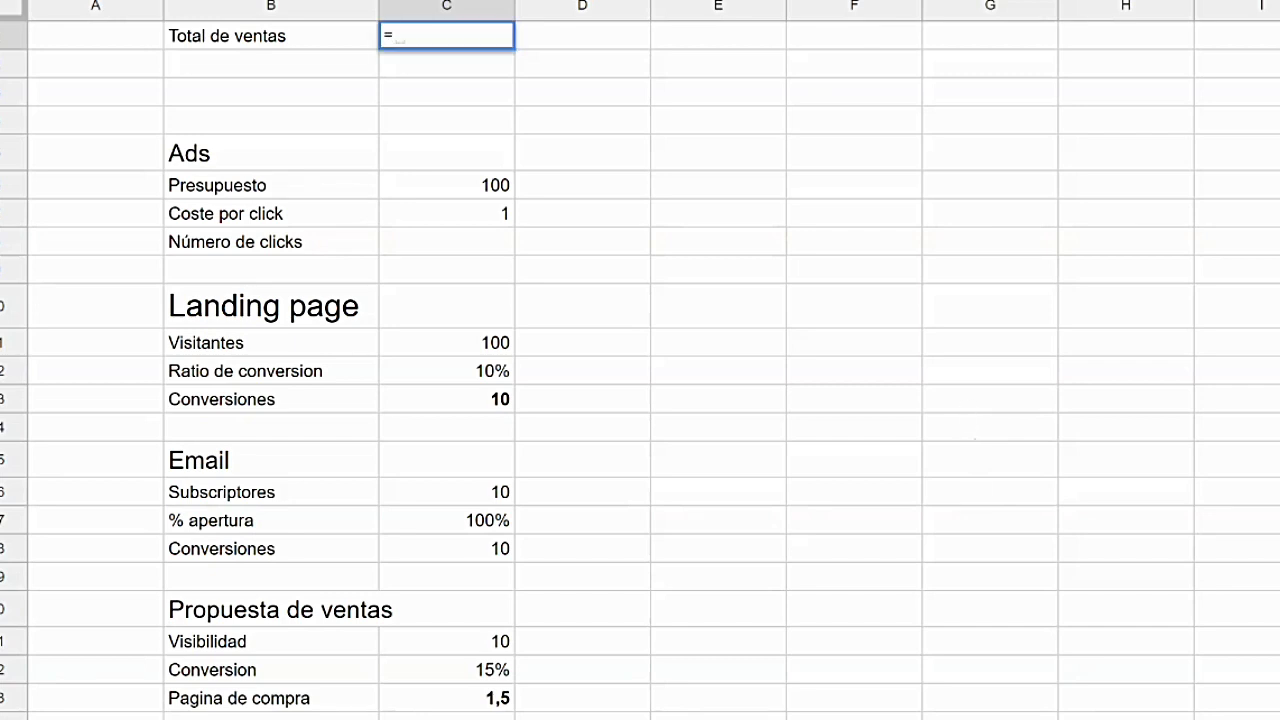
{"action": "left_click", "coordinate": [440, 698]}
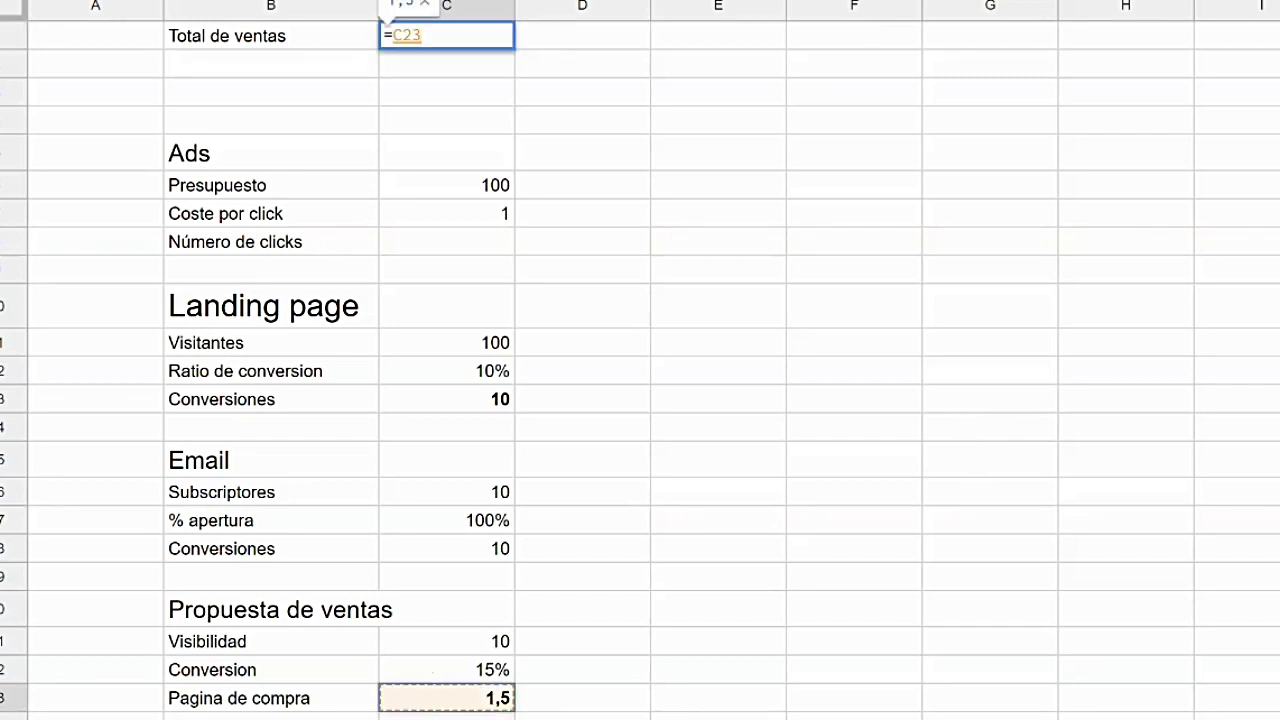
{"action": "key", "text": "Tab"}
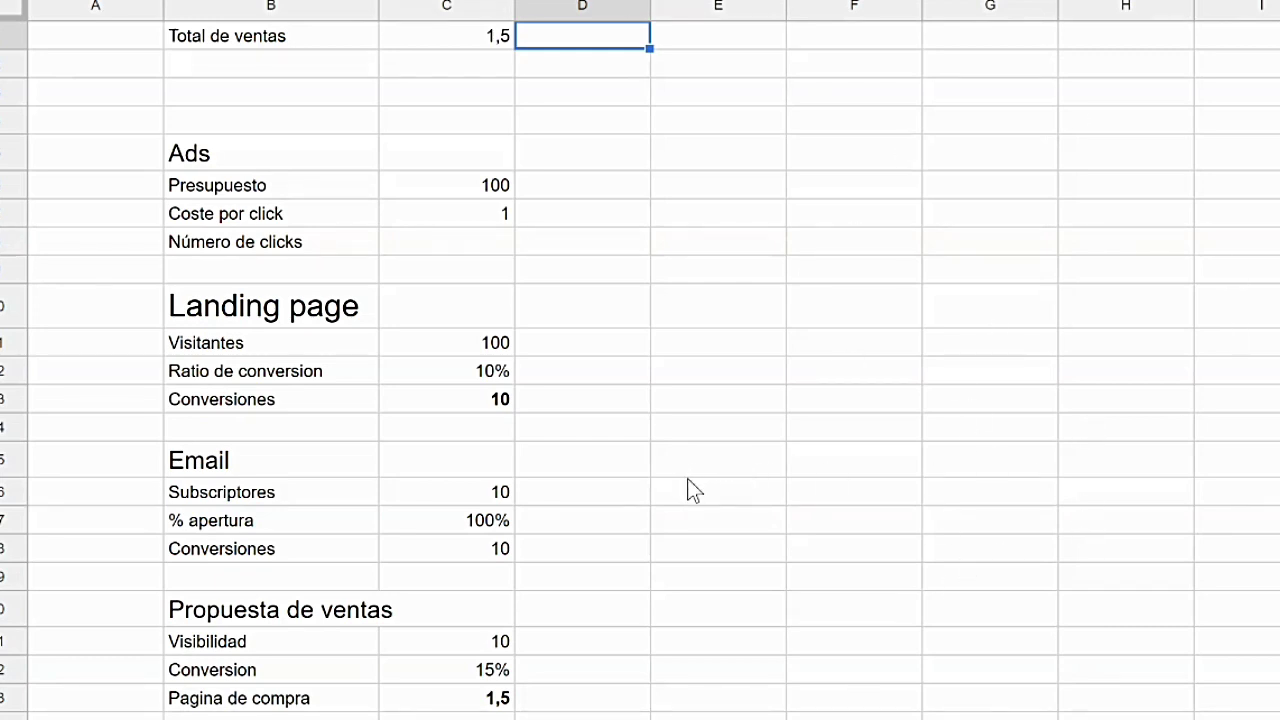
Step: Add a "Precio del producto" row below Total de ventas with the value 195 in C2
{"action": "key", "text": "Return"}
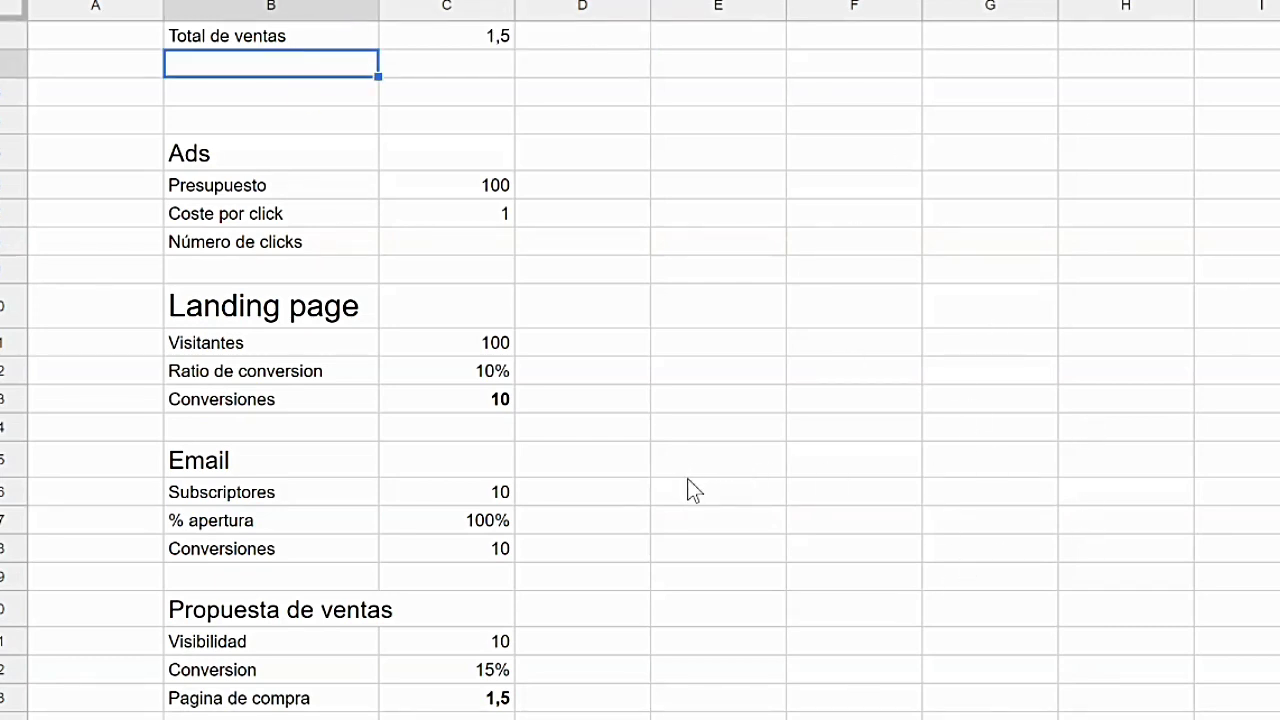
{"action": "type", "text": "Precio"}
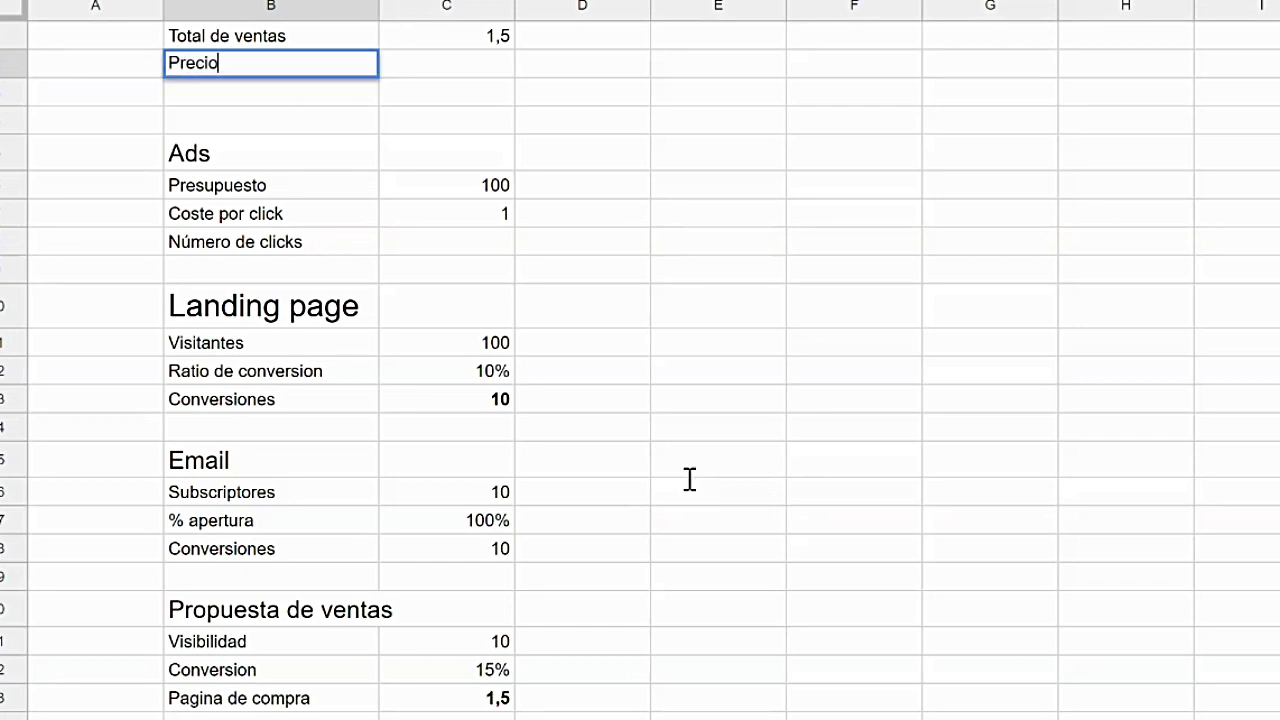
{"action": "type", "text": " del producto"}
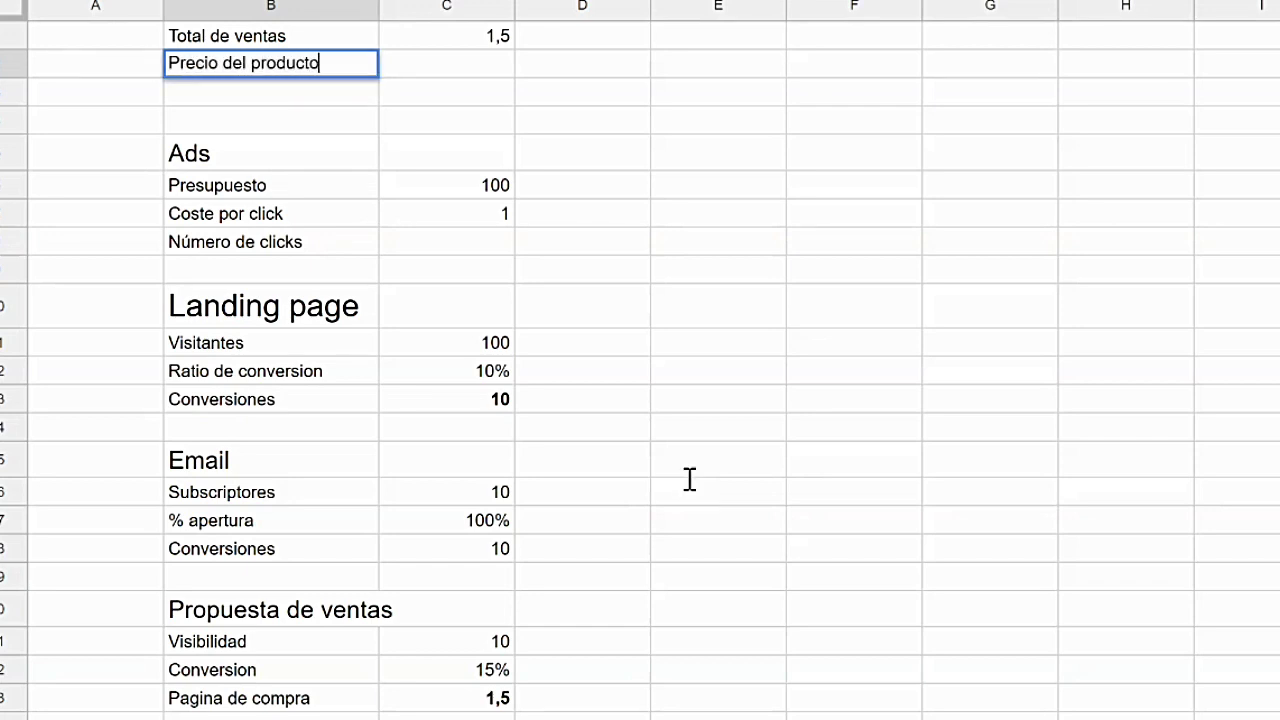
{"action": "key", "text": "Tab"}
{"action": "type", "text": "195"}
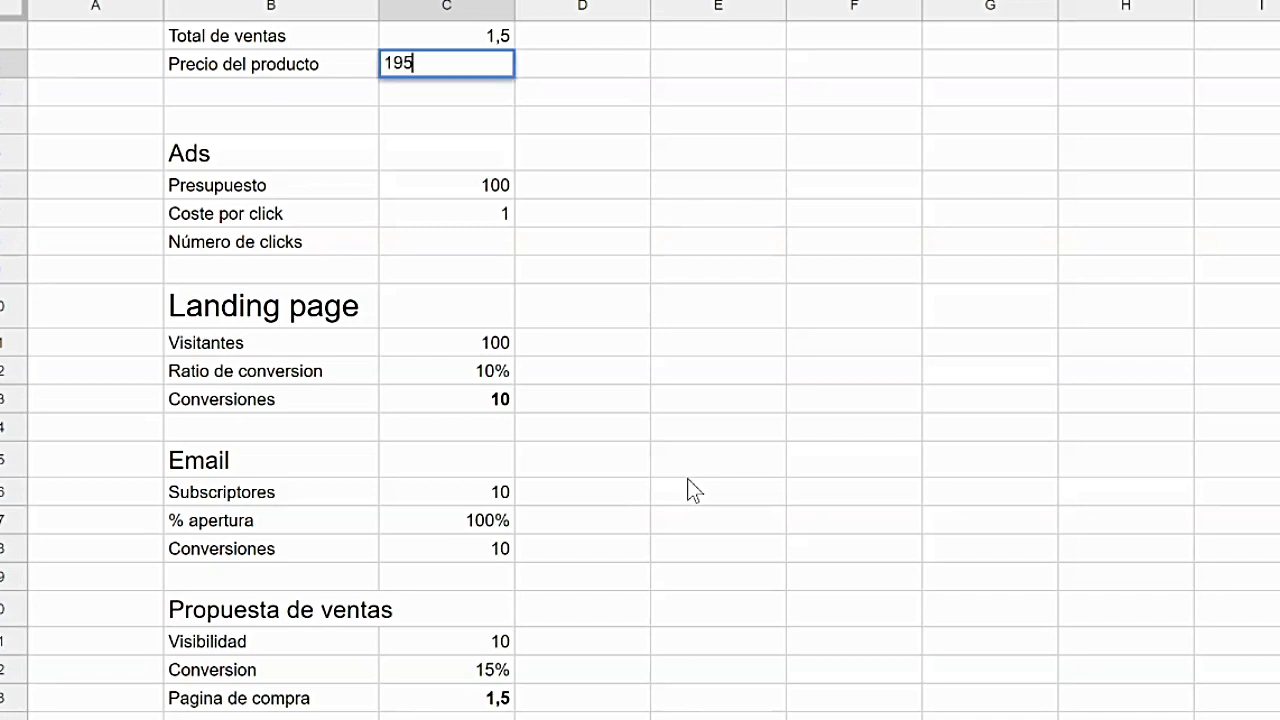
{"action": "key", "text": "Tab"}
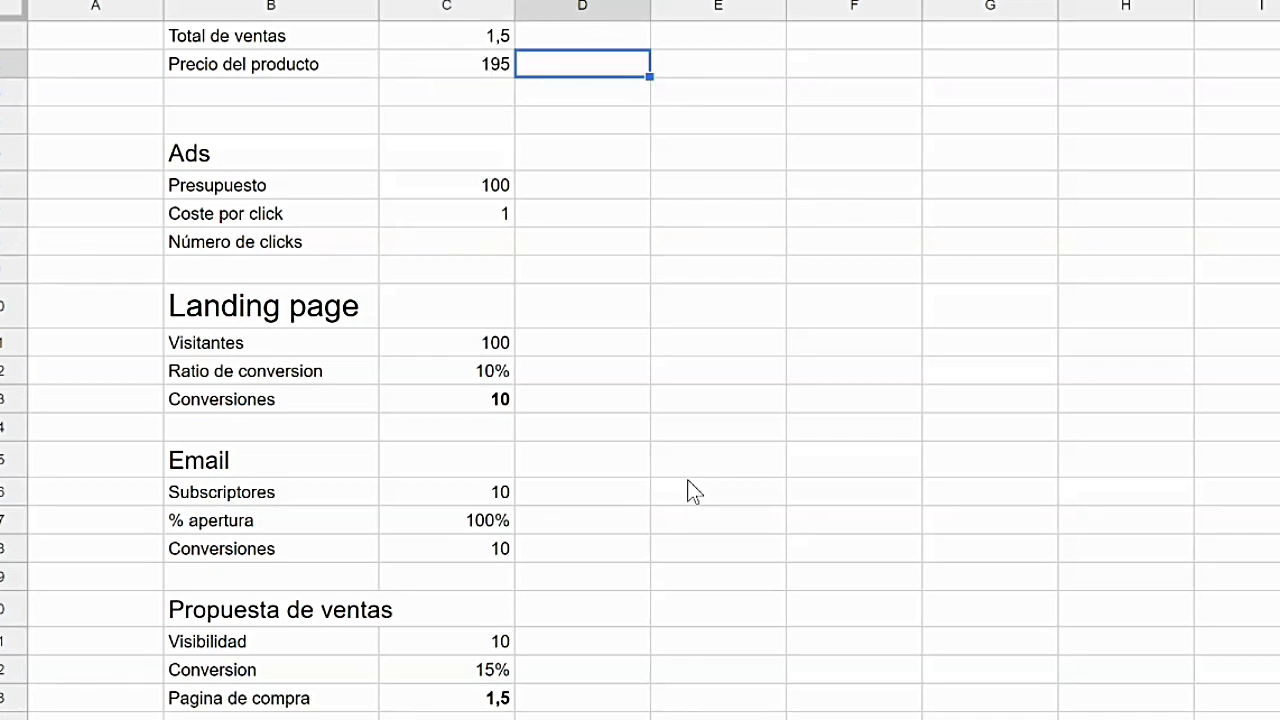
Step: Add a "Beneficio" row in row 3 and calculate C3 by multiplying Total de ventas (C1) by Precio del producto (C2)
{"action": "key", "text": "Return"}
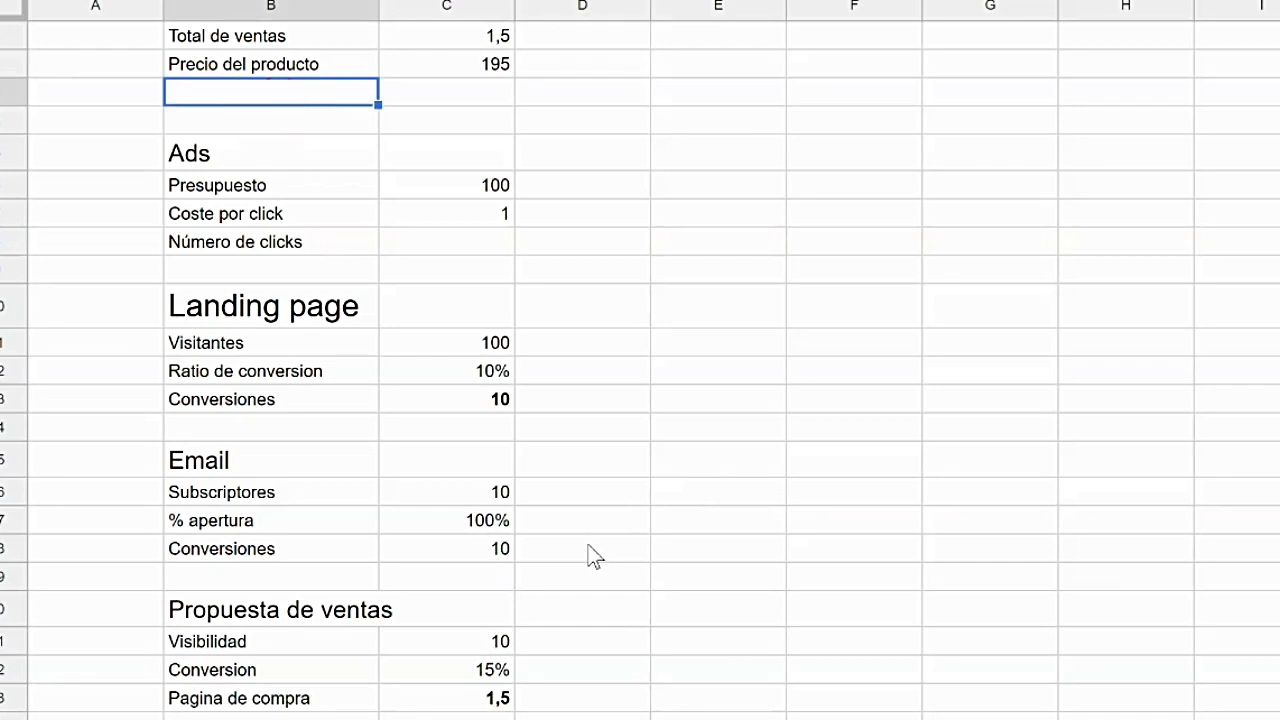
{"action": "type", "text": "Beneficio"}
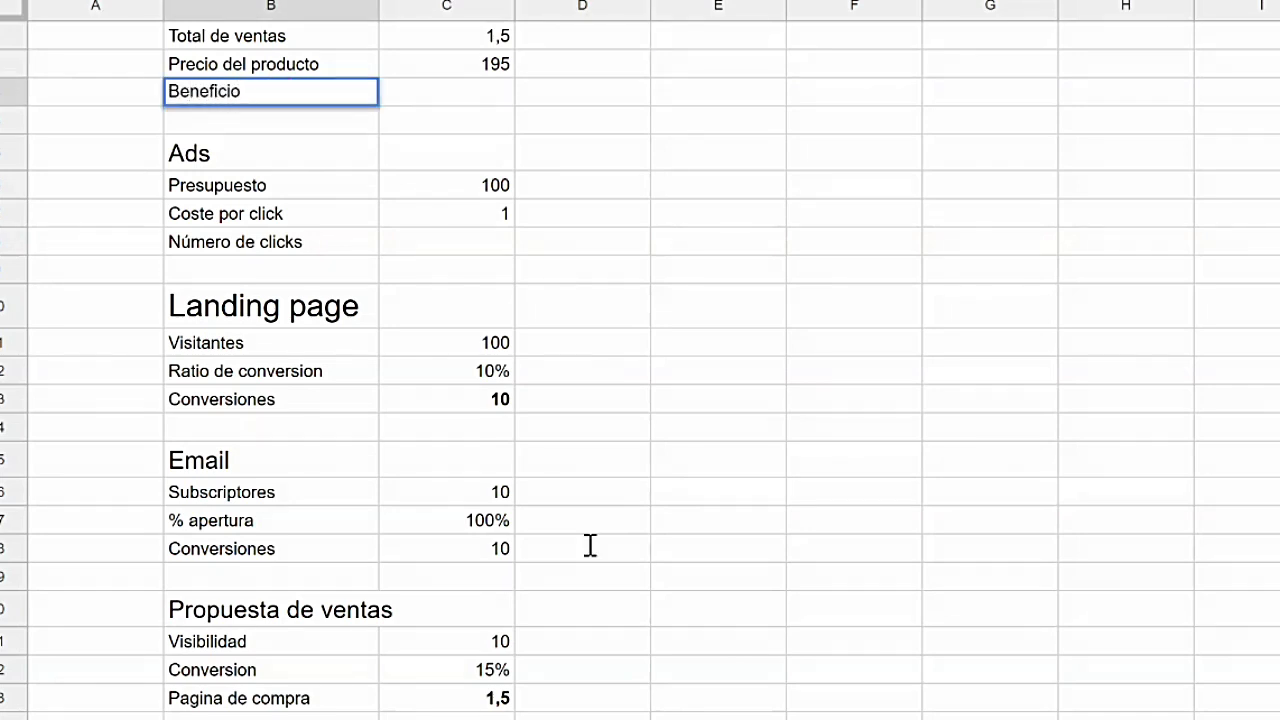
{"action": "key", "text": "Tab"}
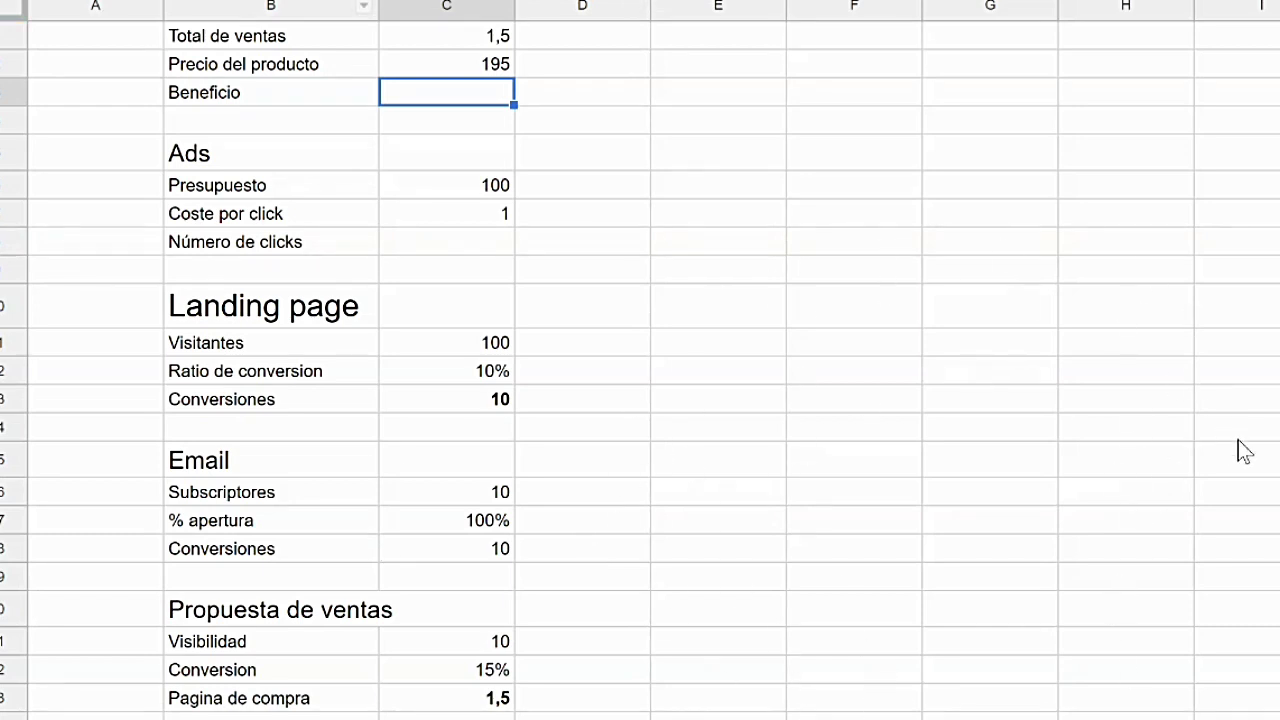
{"action": "type", "text": "="}
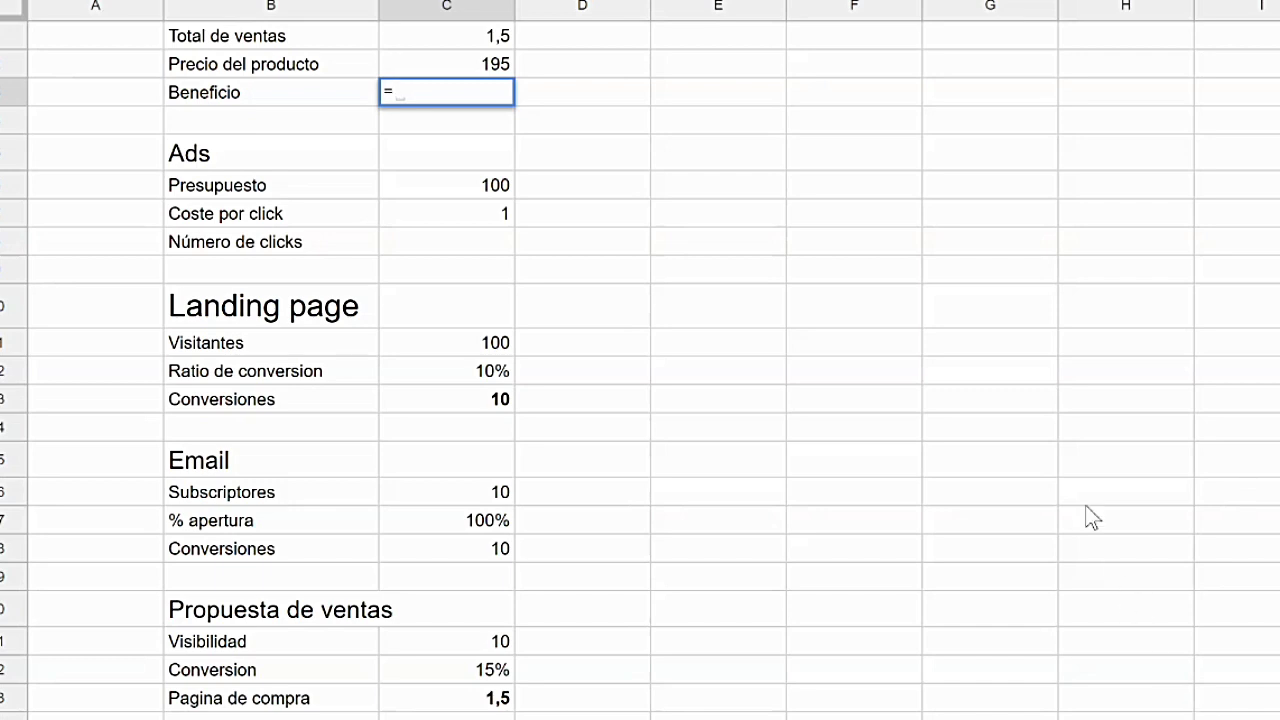
{"action": "key", "text": "Up"}
{"action": "key", "text": "Up"}
{"action": "type", "text": "*"}
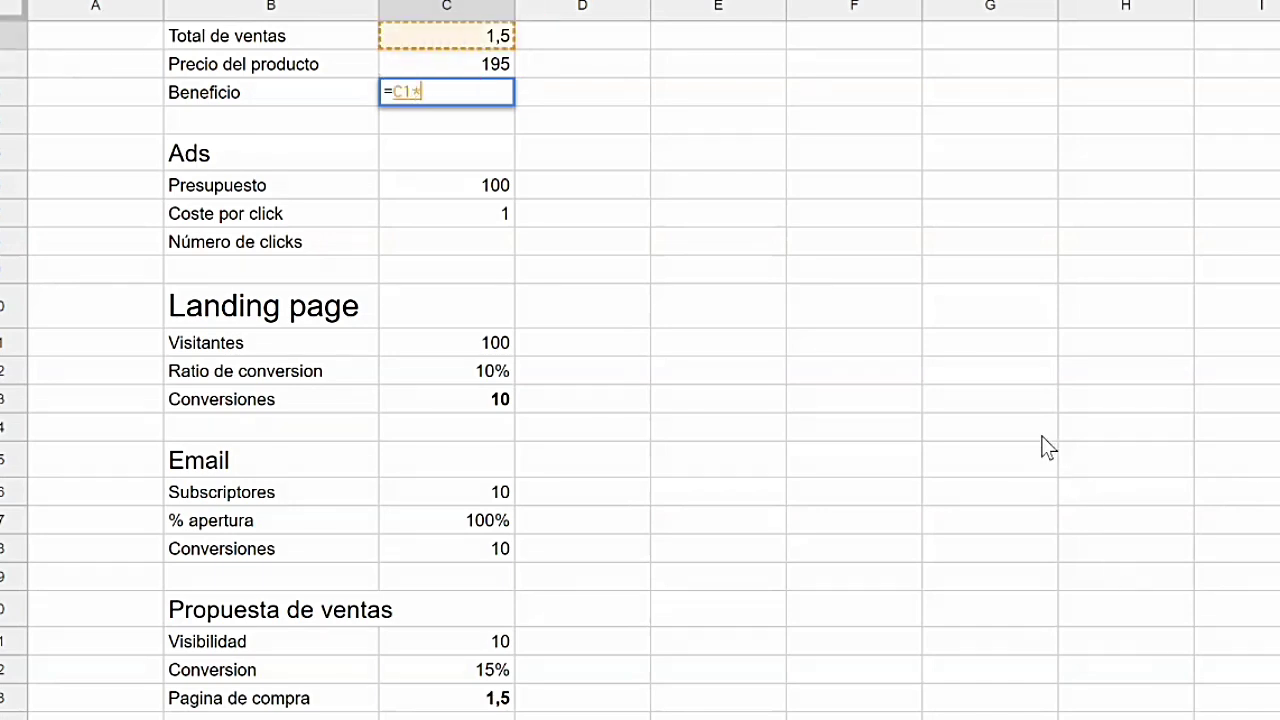
{"action": "key", "text": "Up"}
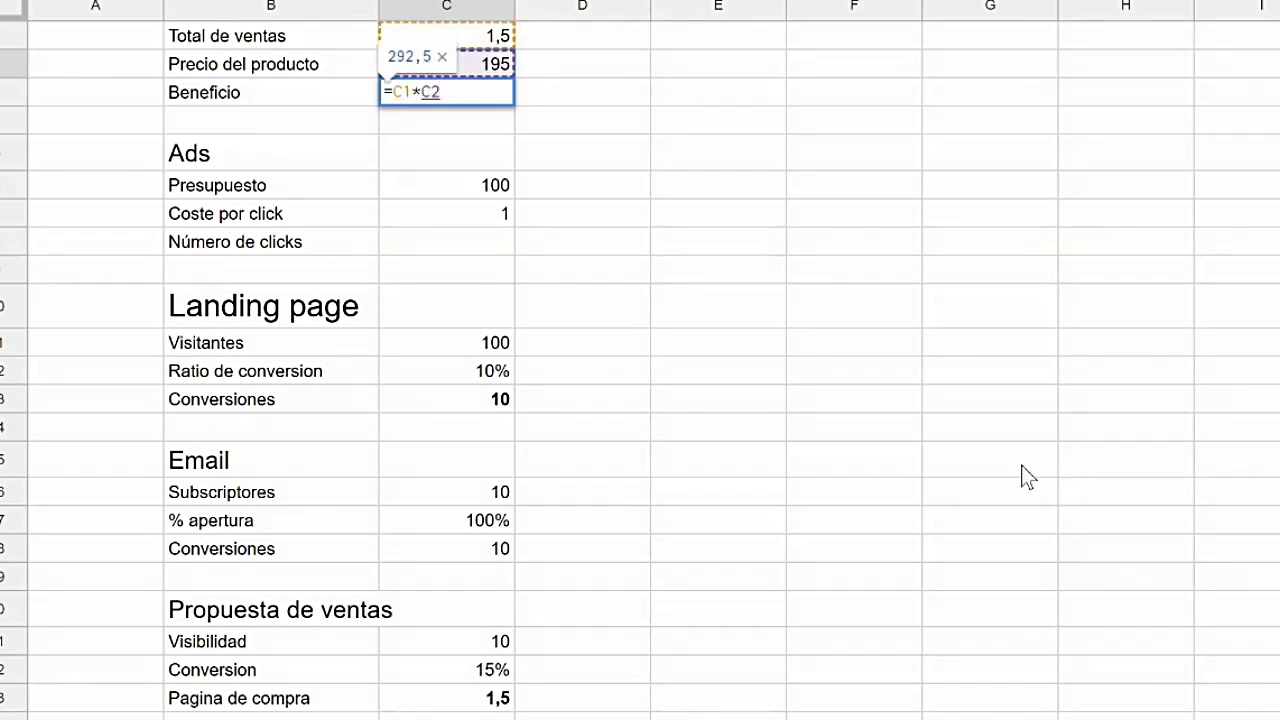
{"action": "key", "text": "Tab"}
Step: Add a "Total" row in row 4 and calculate C4 as Beneficio (C3) minus the Ads Presupuesto (C6)
{"action": "key", "text": "Down"}
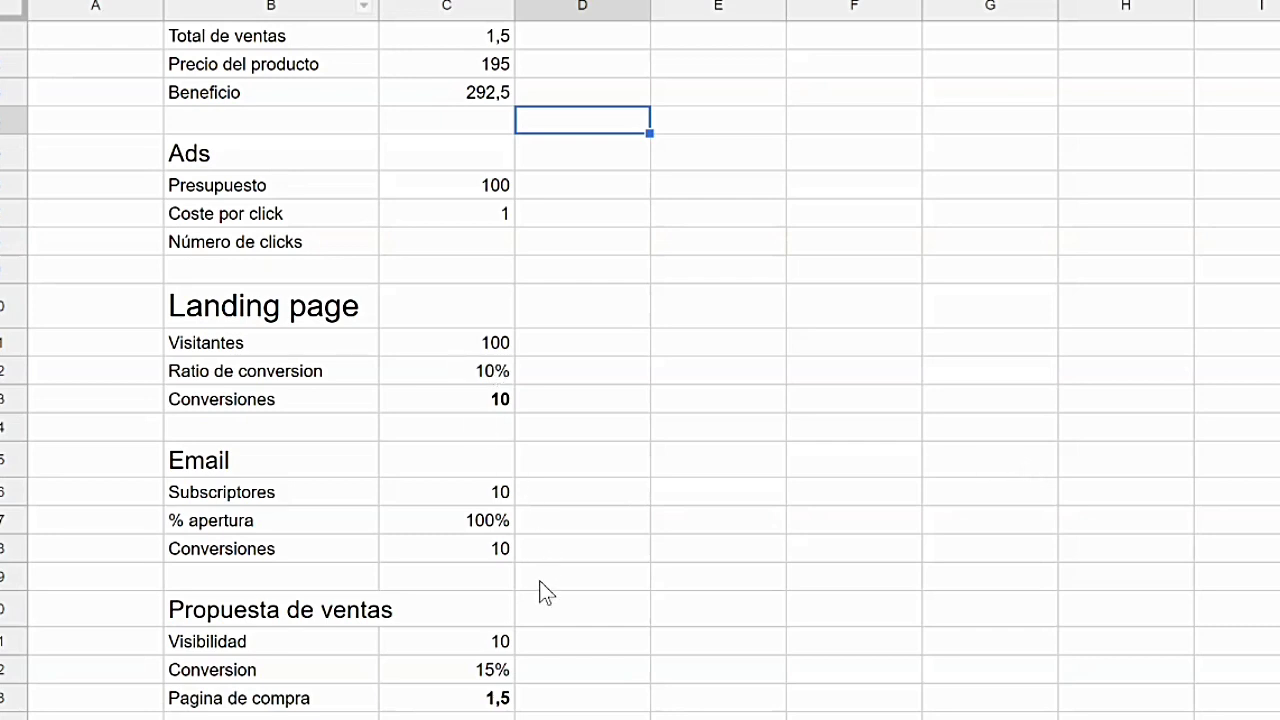
{"action": "key", "text": "Left"}
{"action": "key", "text": "Left"}
{"action": "type", "text": "Total"}
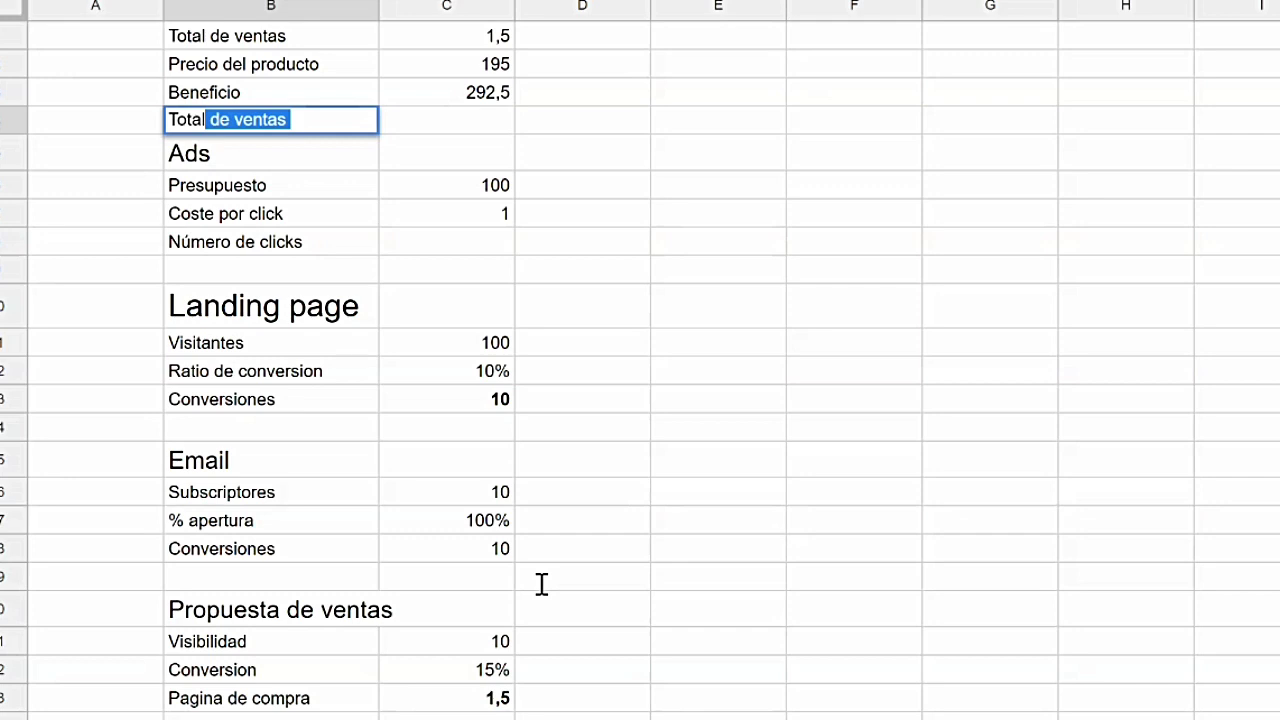
{"action": "key", "text": "BackSpace"}
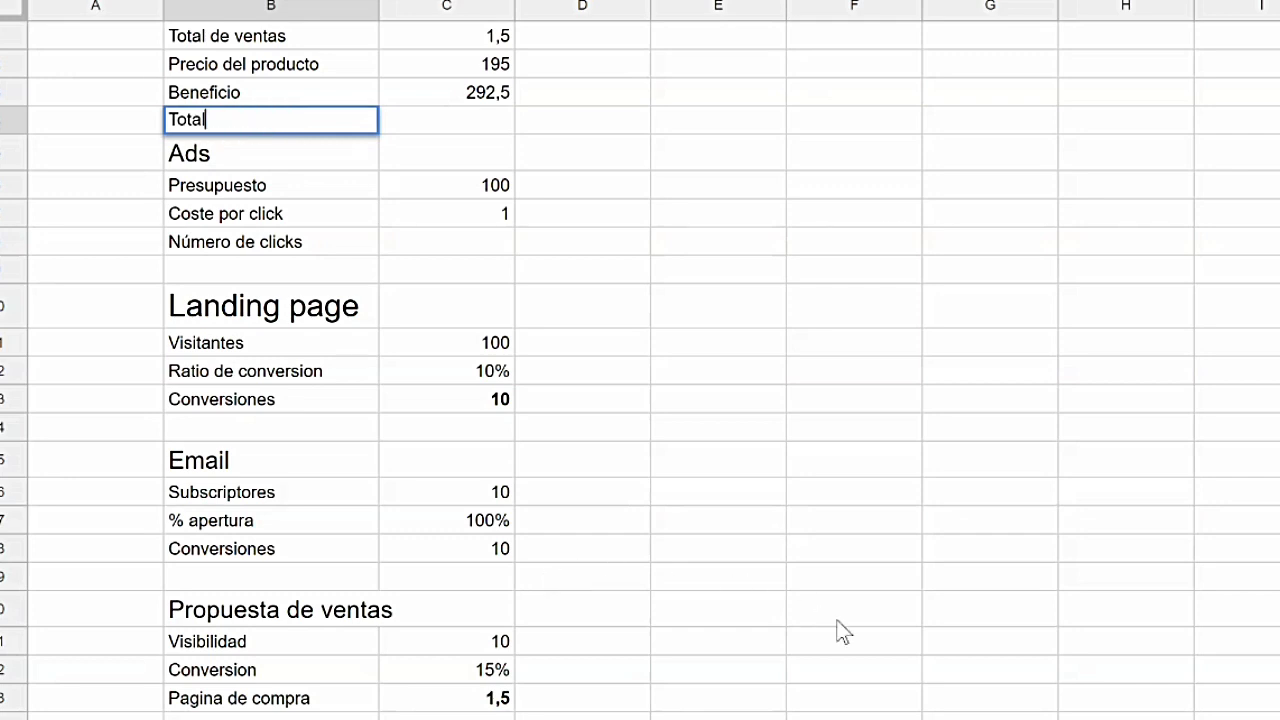
{"action": "key", "text": "Tab"}
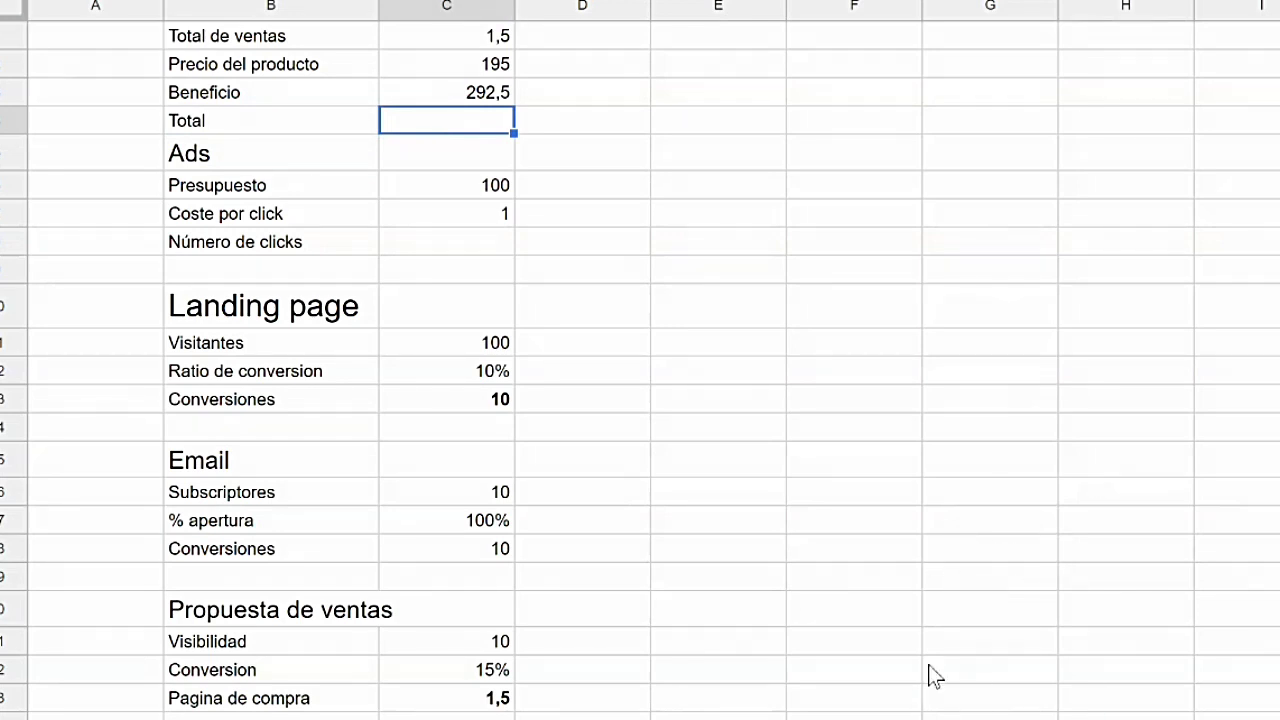
{"action": "type", "text": "="}
{"action": "key", "text": "Up"}
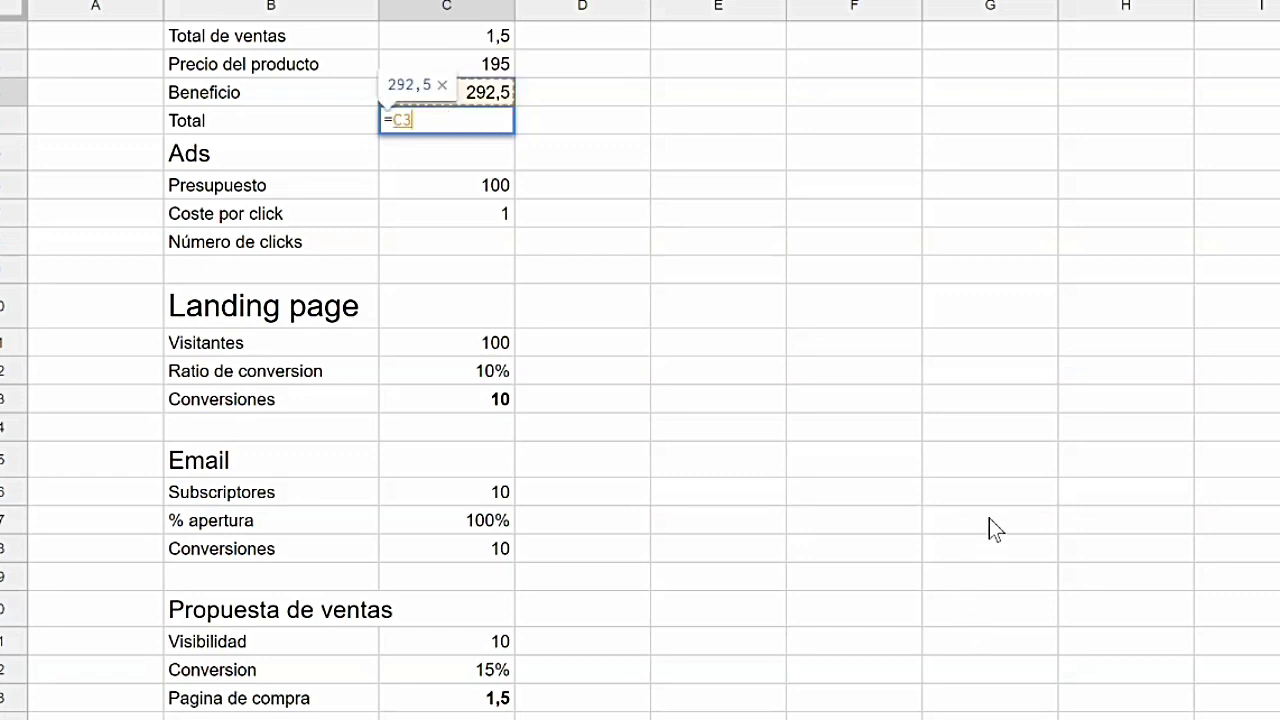
{"action": "type", "text": "-"}
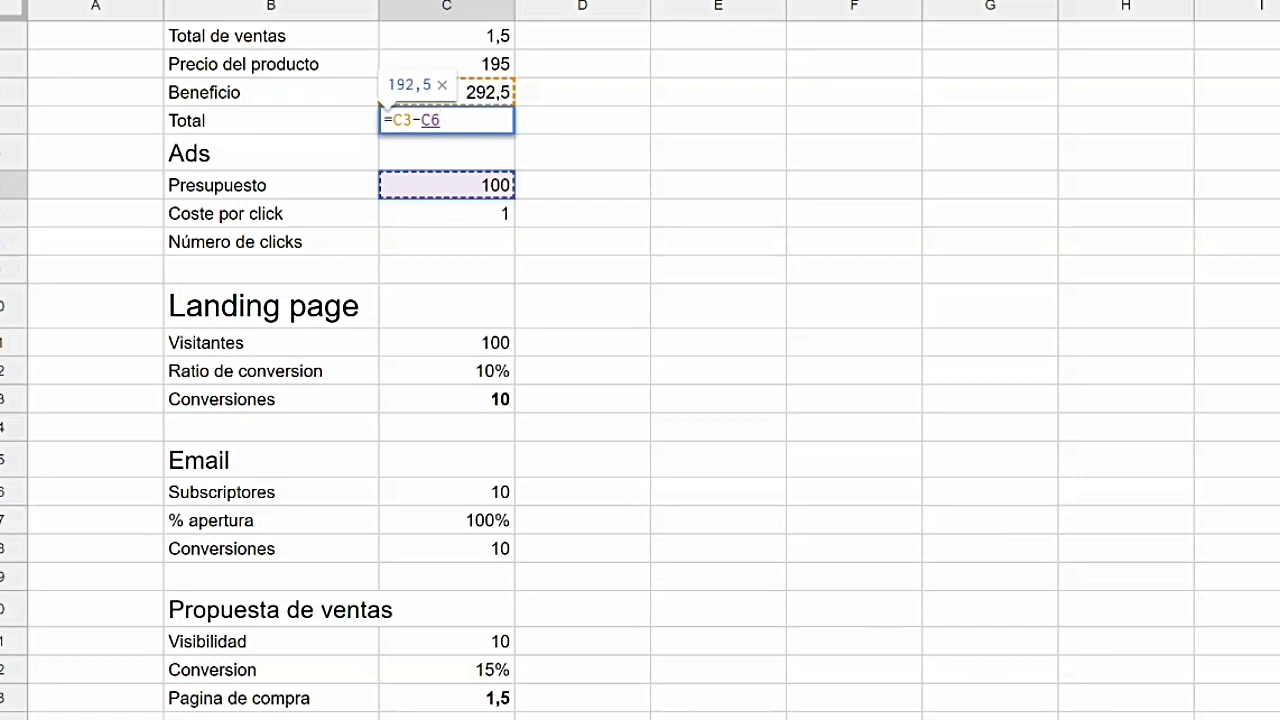
{"action": "key", "text": "Tab"}
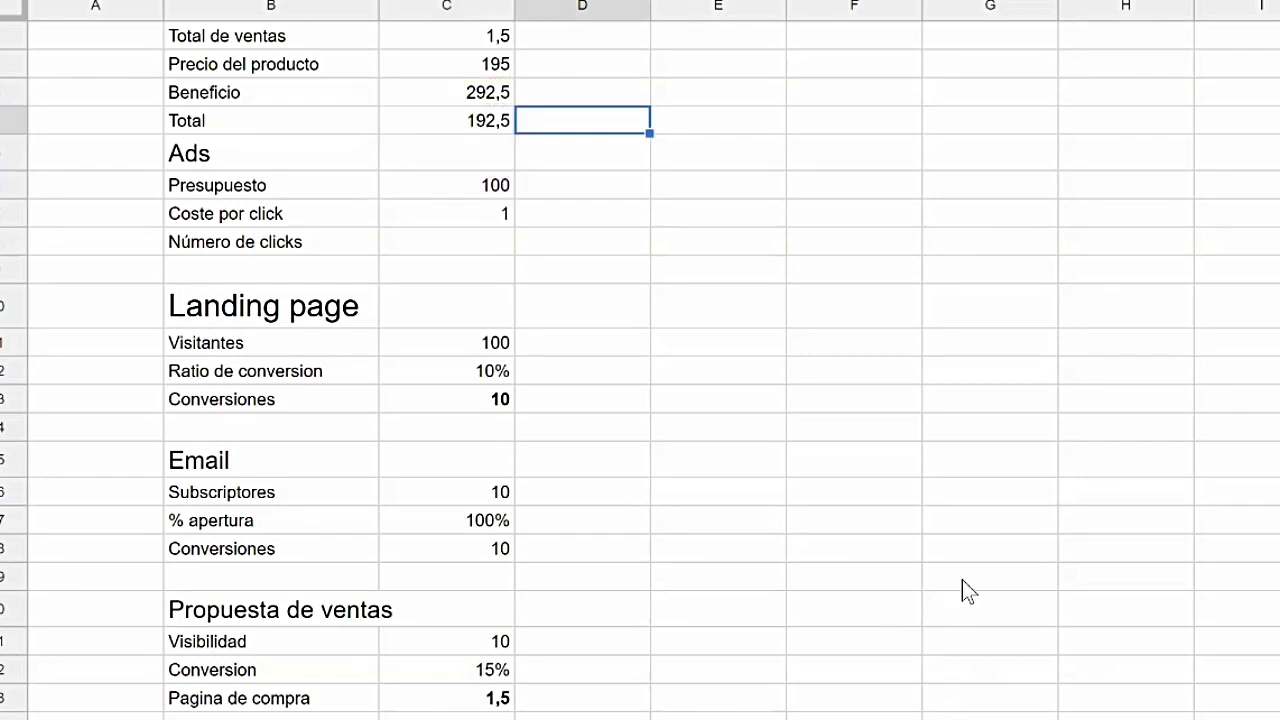
Step: Fill the Precio del producto value in C2 with light orange
{"action": "key", "text": "Left"}
{"action": "key", "text": "Up"}
{"action": "key", "text": "Up"}
{"action": "key", "text": "Up"}
{"action": "key", "text": "Left"}
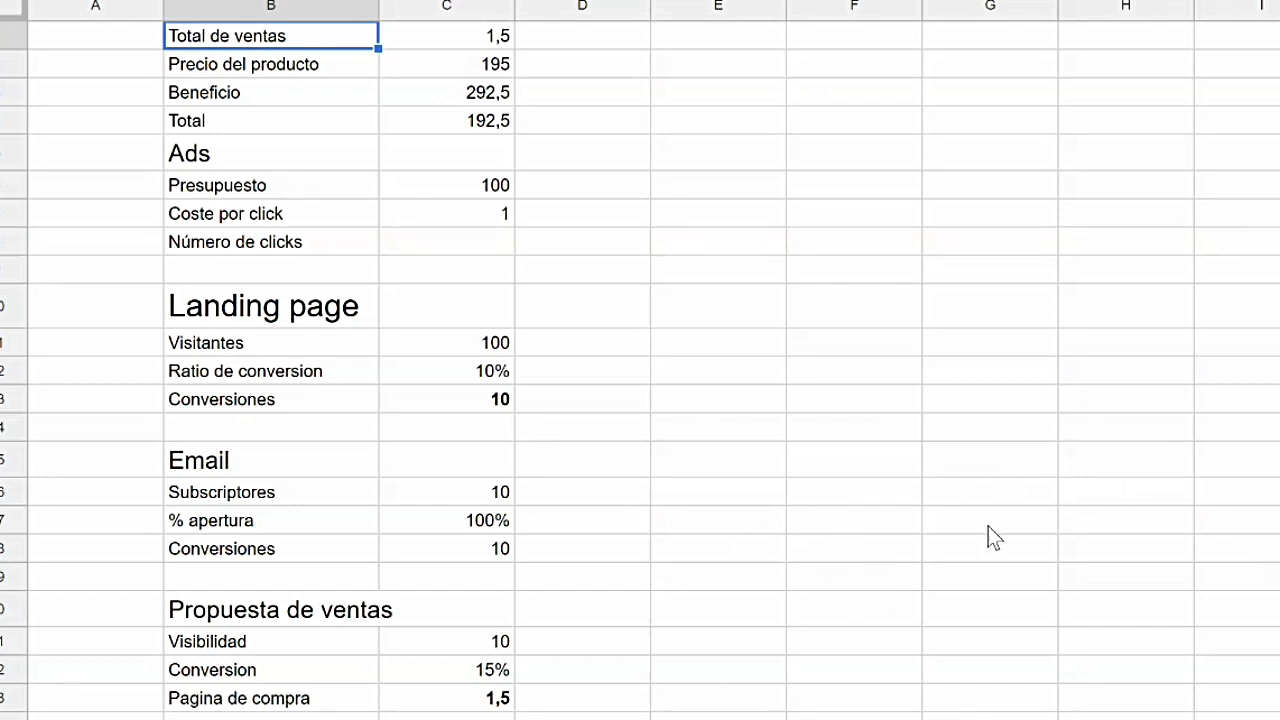
{"action": "key", "text": "Right"}
{"action": "key", "text": "Down"}
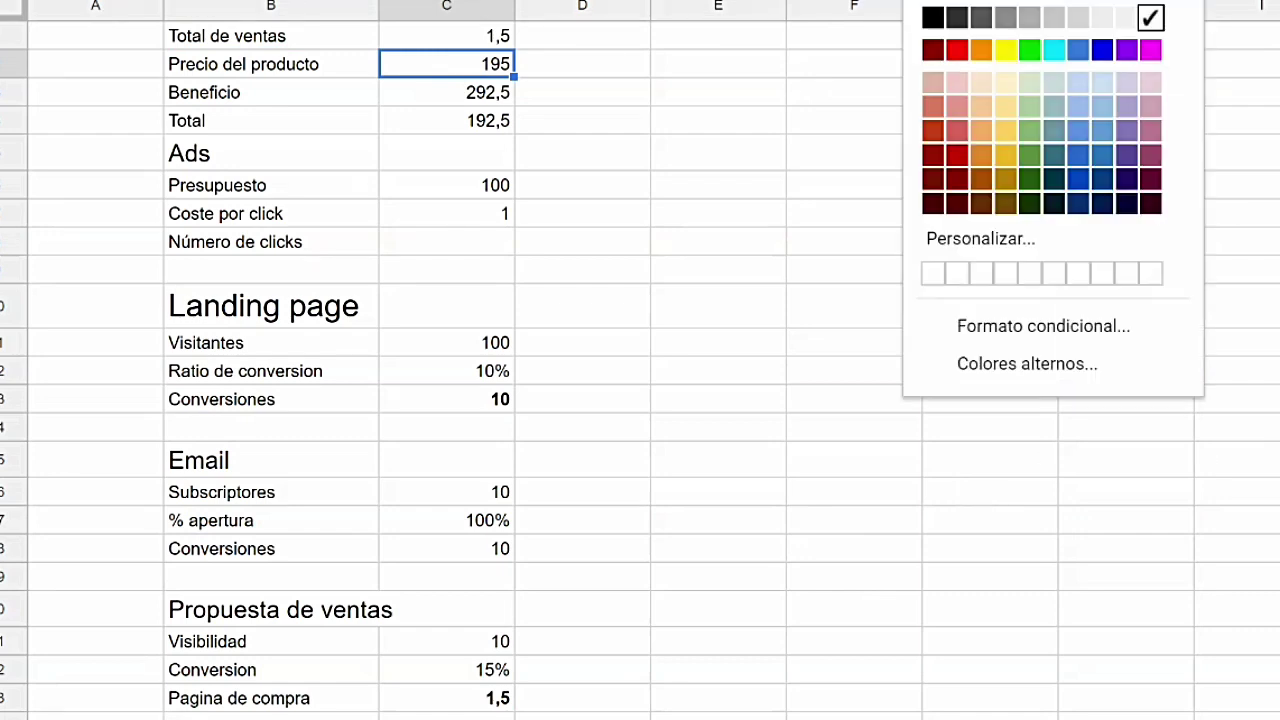
{"action": "left_click", "coordinate": [980, 83]}
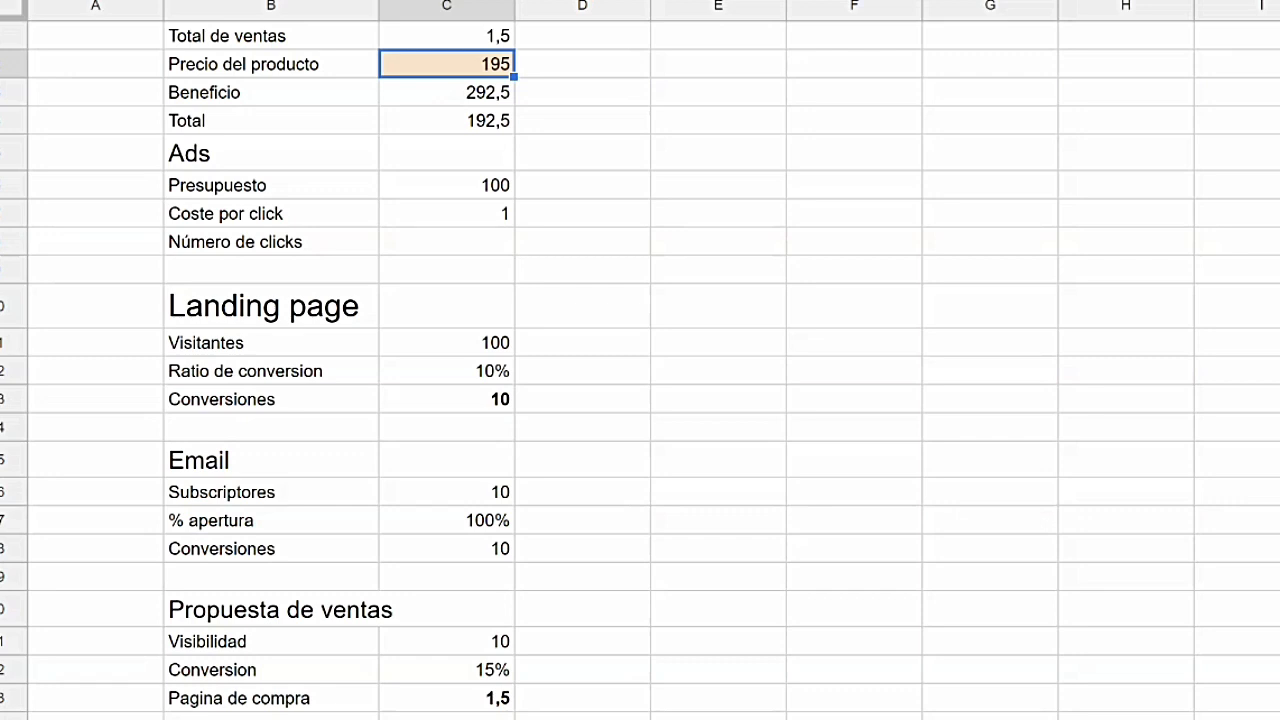
Step: Fill the Ads Presupuesto (C6) and Coste por click (C7) values with the same light orange
{"action": "left_click", "coordinate": [475, 187]}
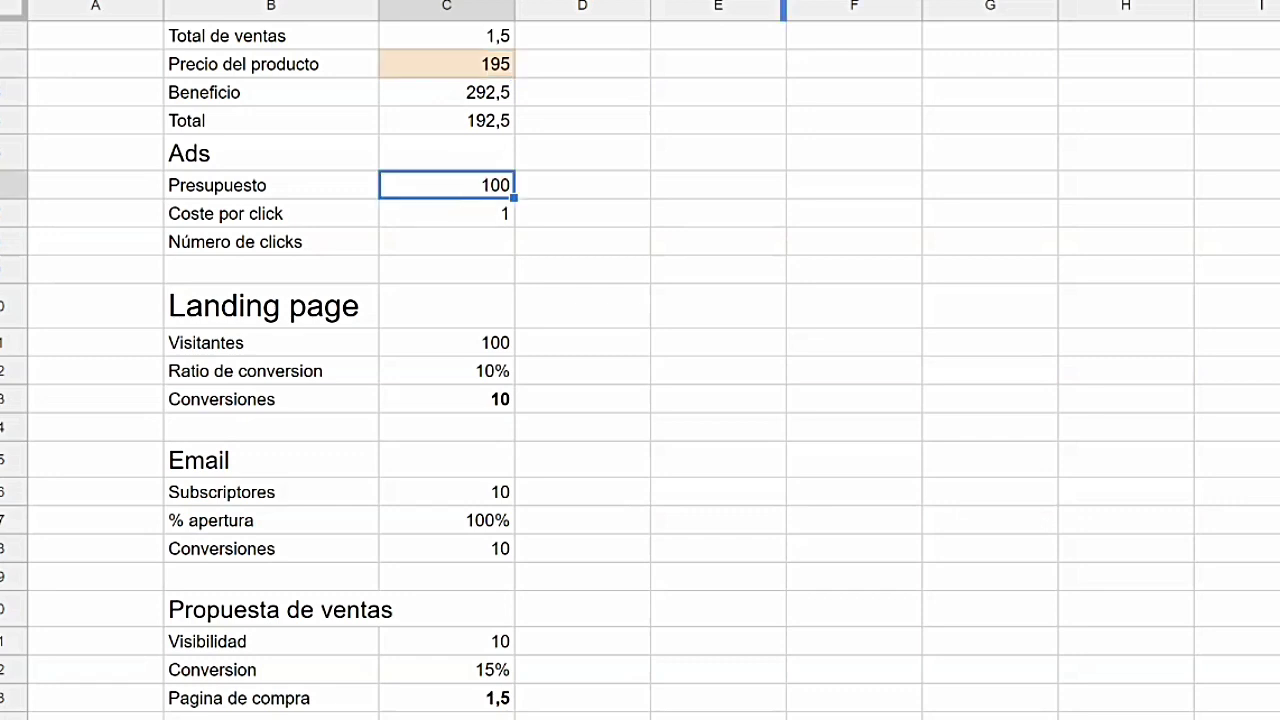
{"action": "left_click", "coordinate": [918, 1]}
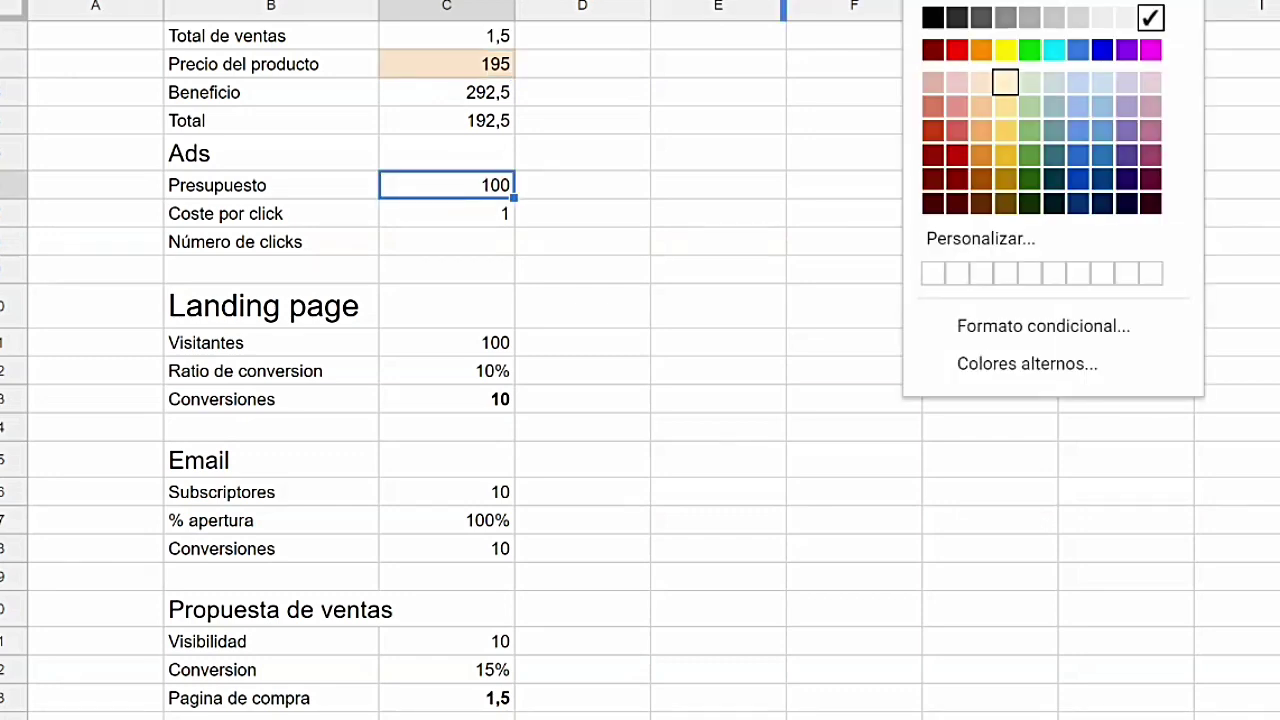
{"action": "left_click", "coordinate": [981, 81]}
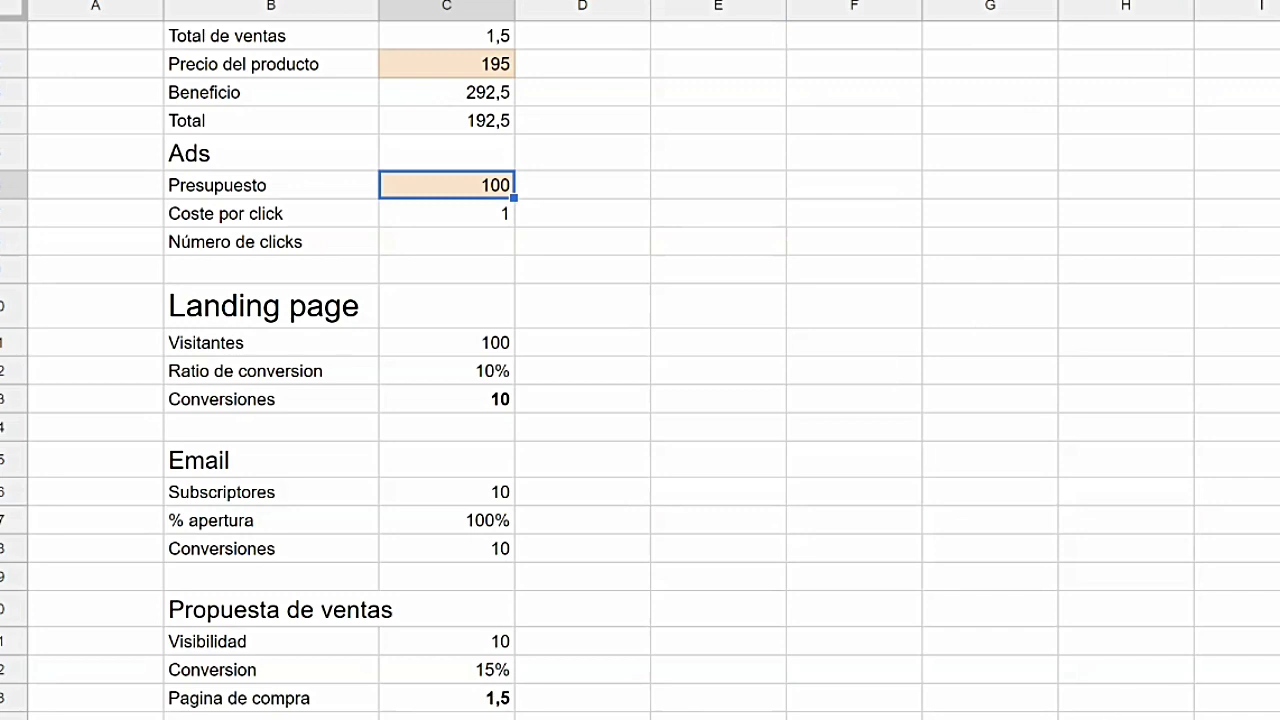
{"action": "left_click", "coordinate": [479, 204]}
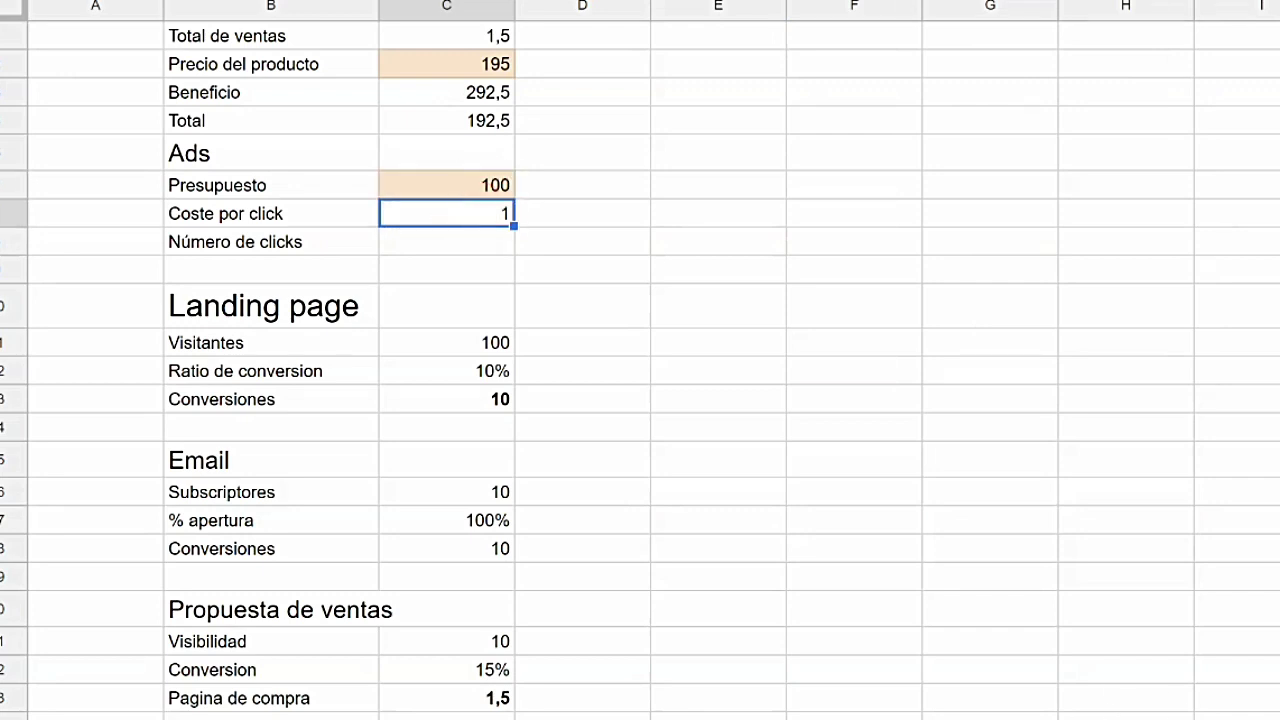
{"action": "left_click", "coordinate": [905, 3]}
{"action": "left_click", "coordinate": [981, 84]}
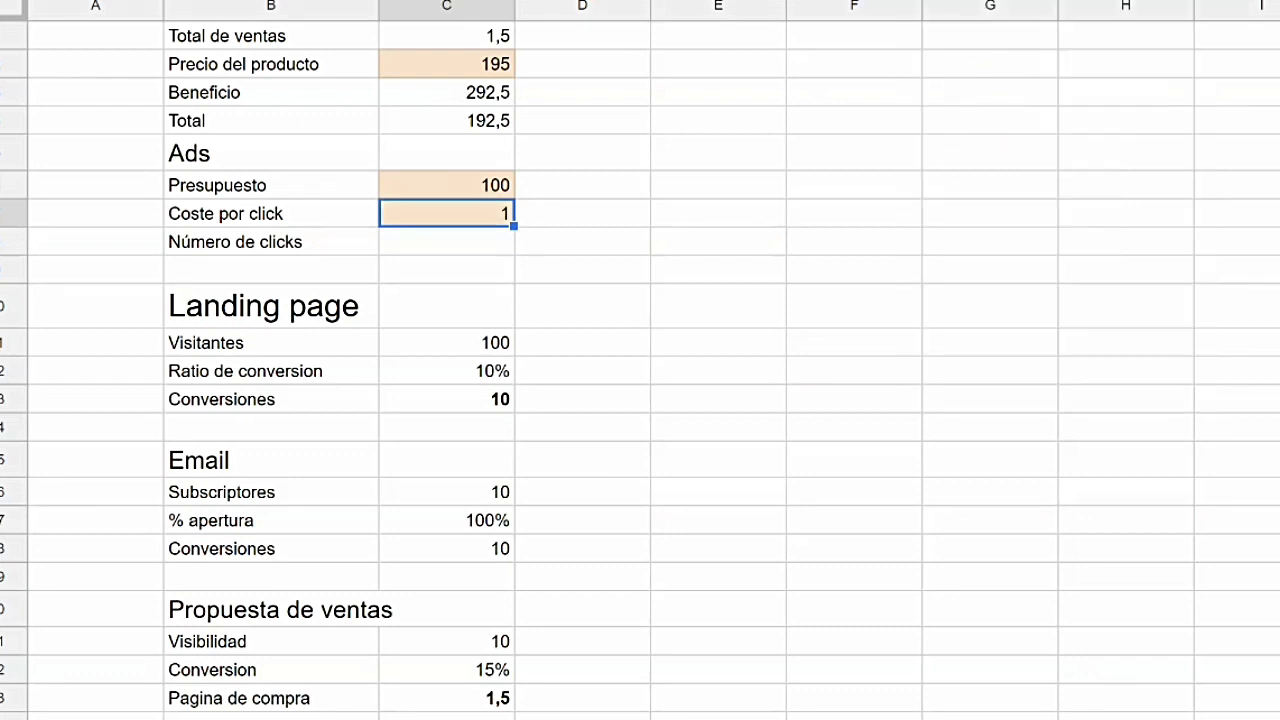
Step: Fill the Landing page Ratio de conversion value in C12 with the same light orange
{"action": "left_click", "coordinate": [460, 371]}
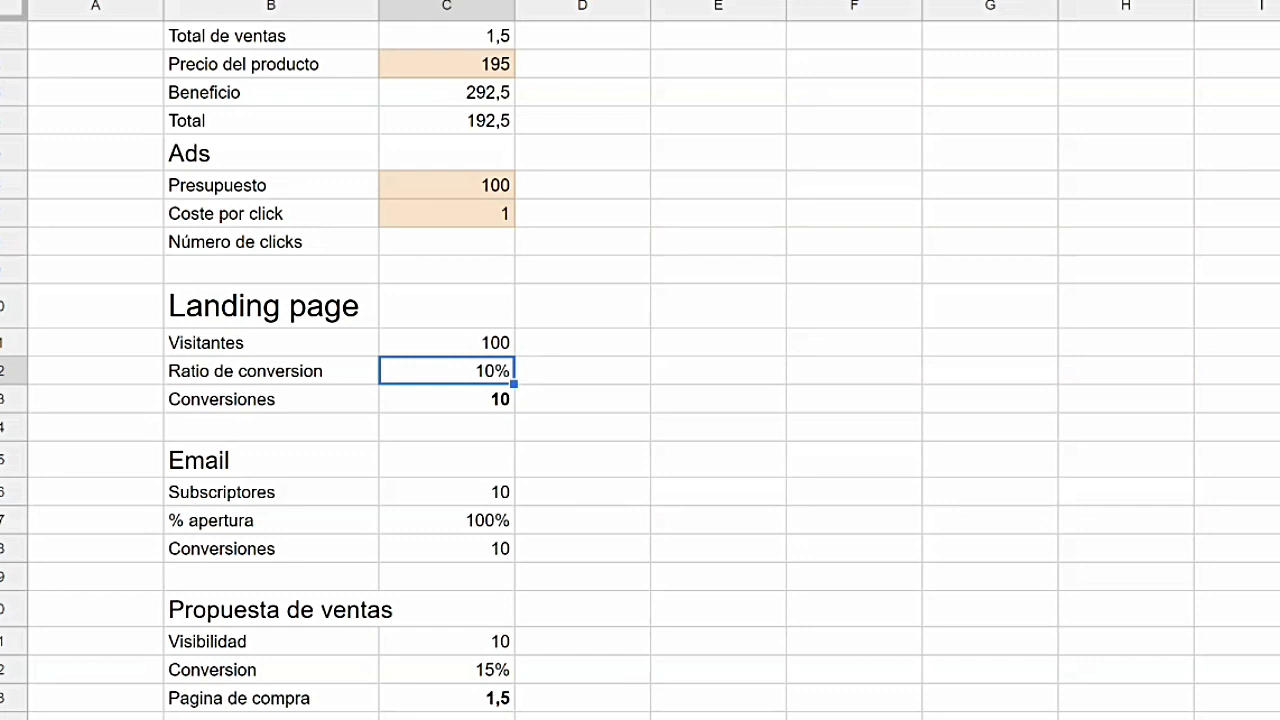
{"action": "left_click", "coordinate": [915, 3]}
{"action": "left_click", "coordinate": [981, 84]}
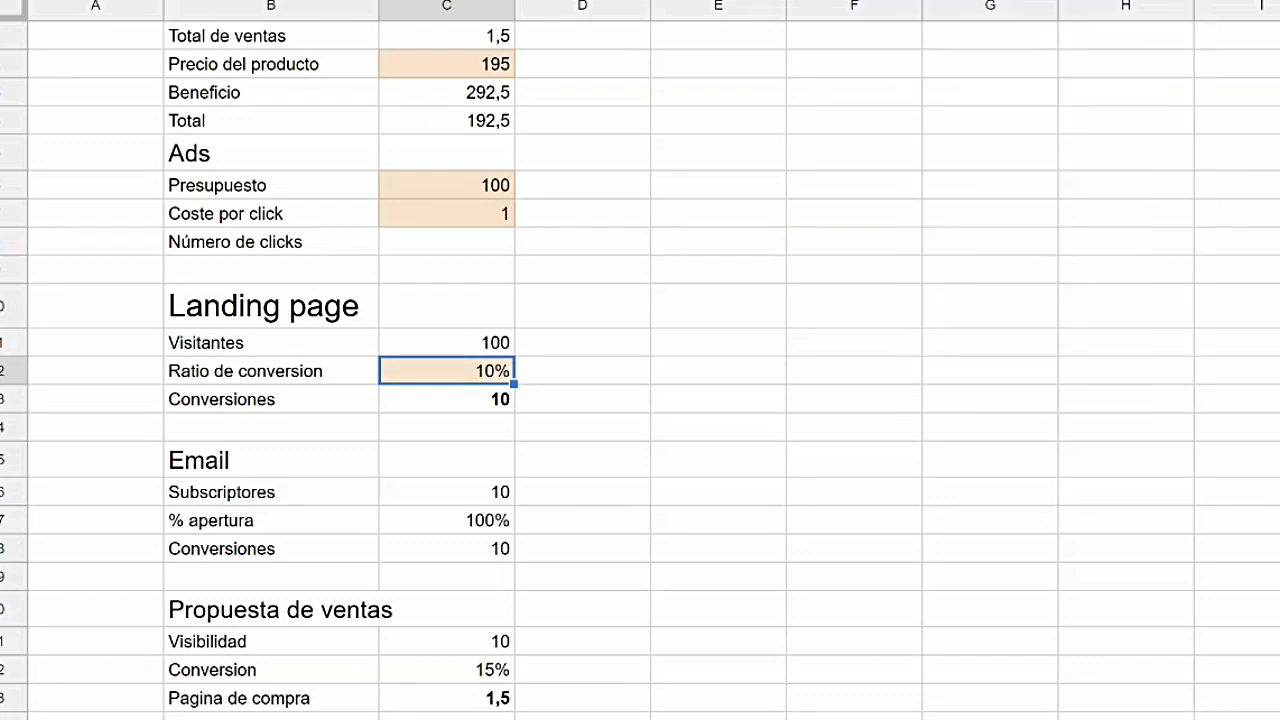
Step: Fill the Email % apertura (C17) and Propuesta de ventas Conversion (C22) values with the same light orange
{"action": "left_click", "coordinate": [453, 525]}
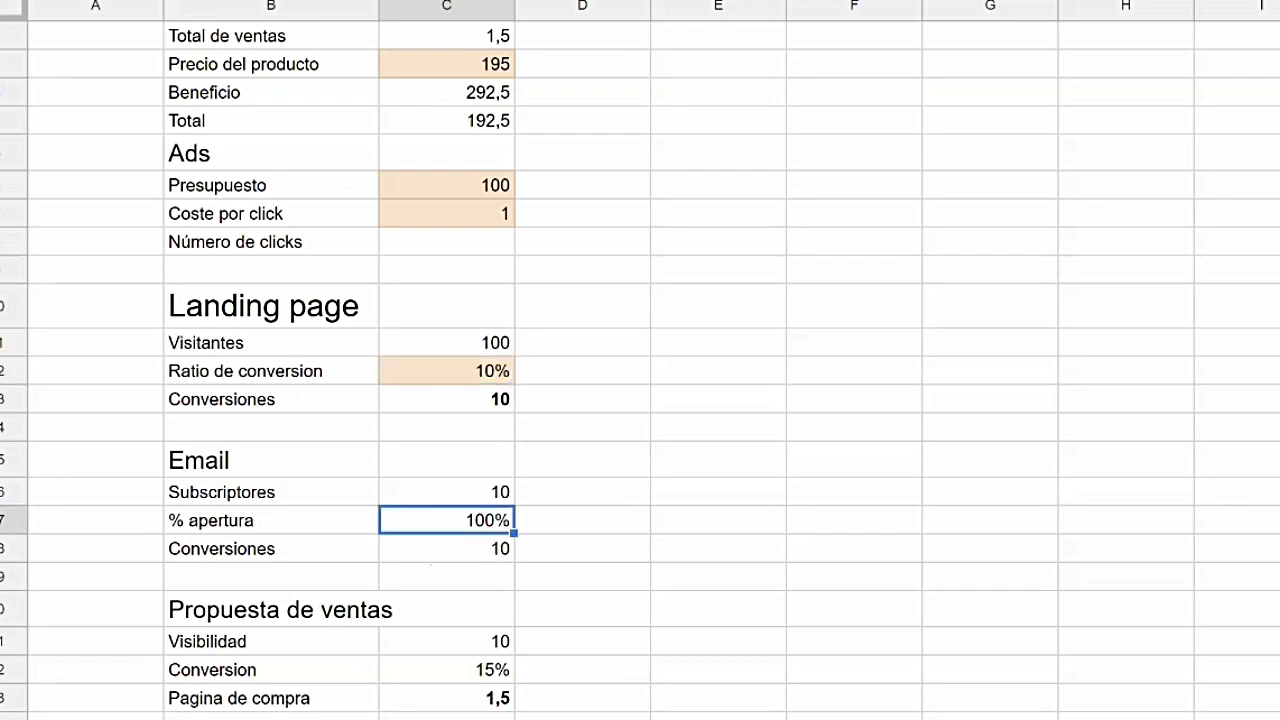
{"action": "left_click", "coordinate": [919, 2]}
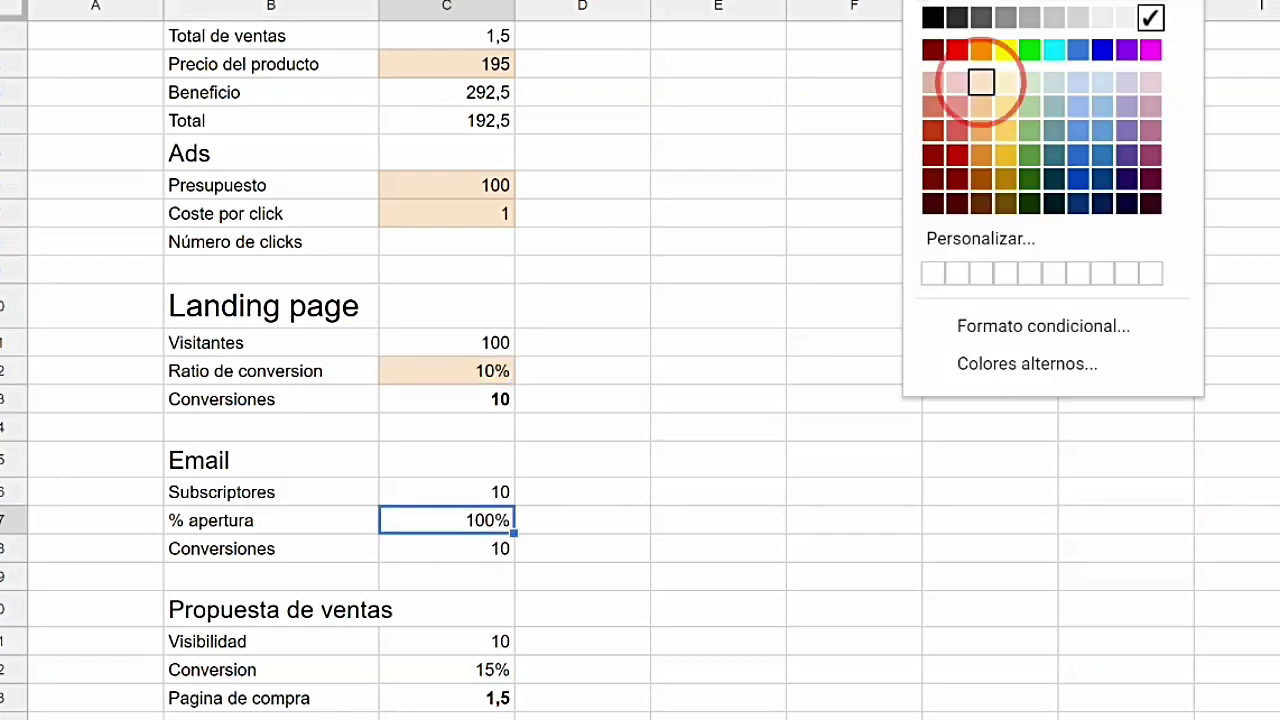
{"action": "left_click", "coordinate": [981, 84]}
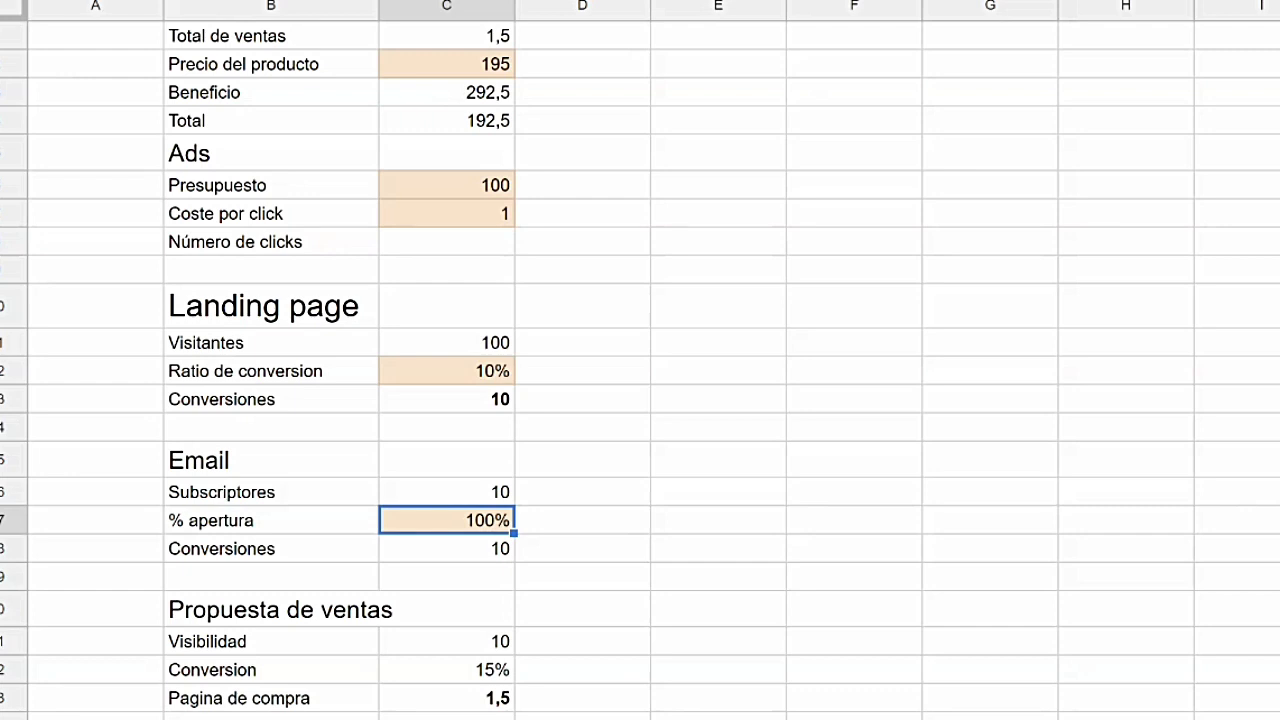
{"action": "left_click", "coordinate": [449, 671]}
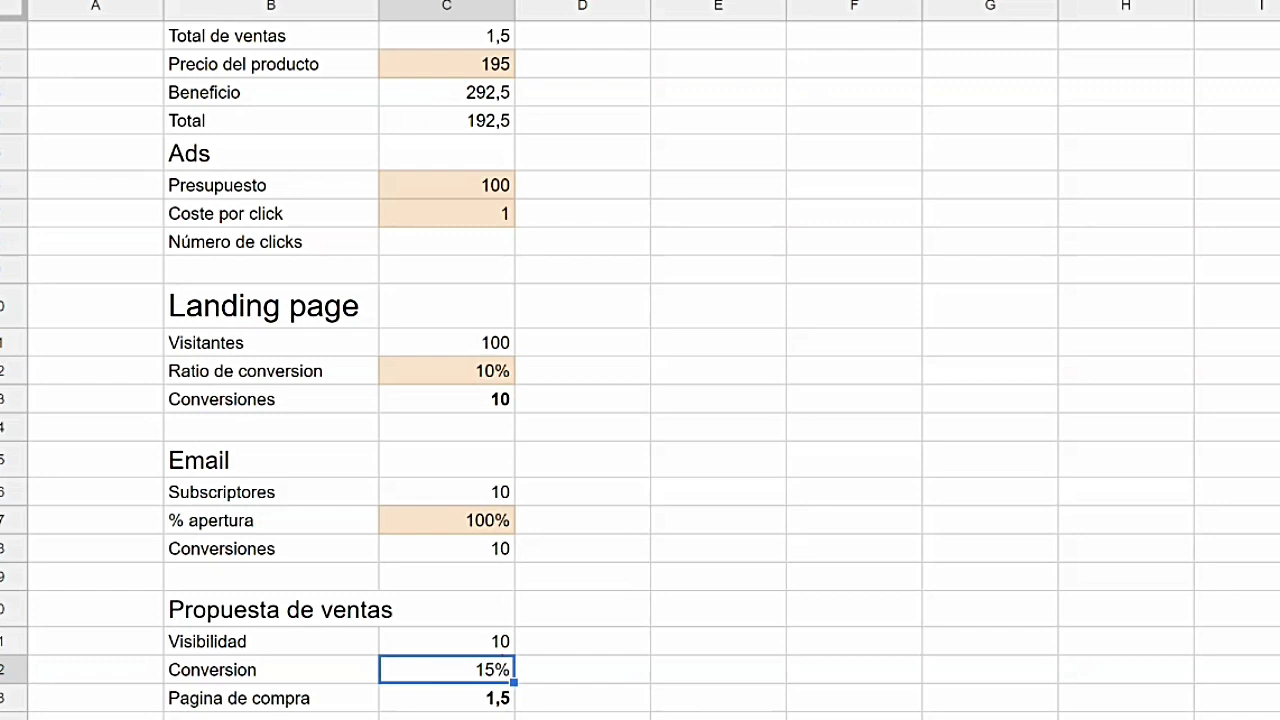
{"action": "left_click", "coordinate": [917, 2]}
{"action": "left_click", "coordinate": [981, 82]}
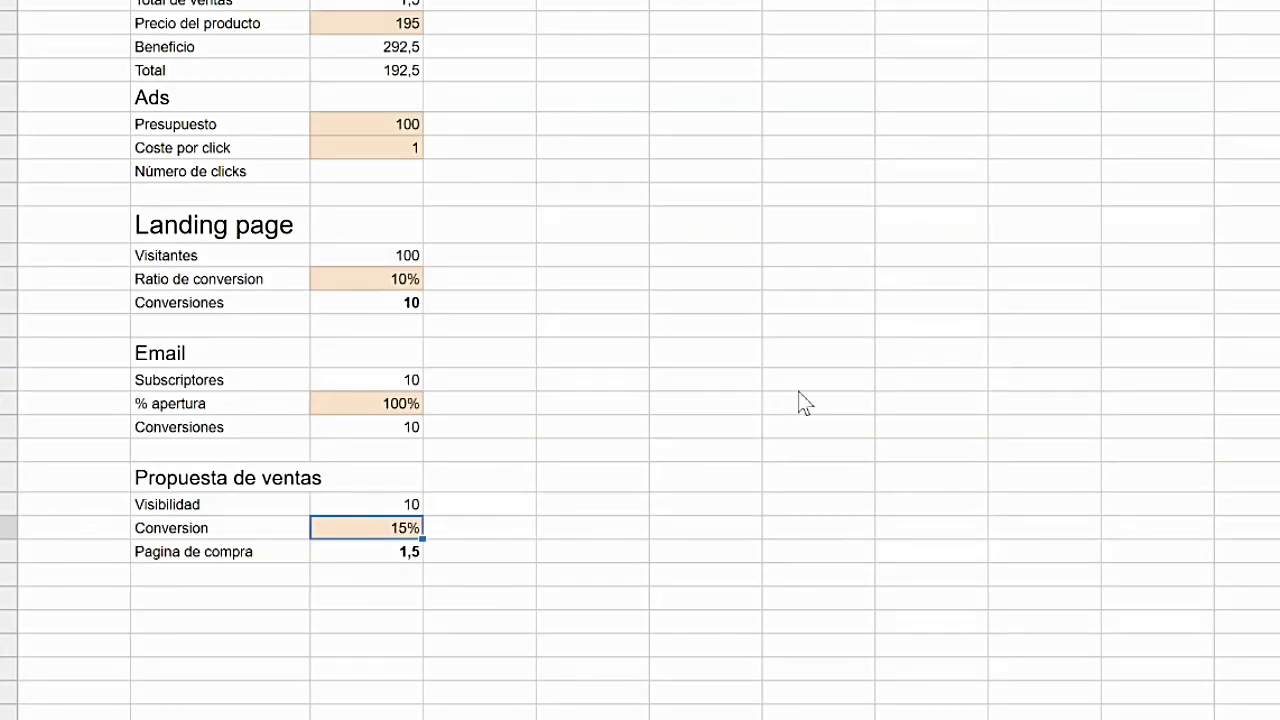
Step: Set the Ads Presupuesto value in C6 to 1000
{"action": "left_click", "coordinate": [363, 128]}
{"action": "type", "text": "1000"}
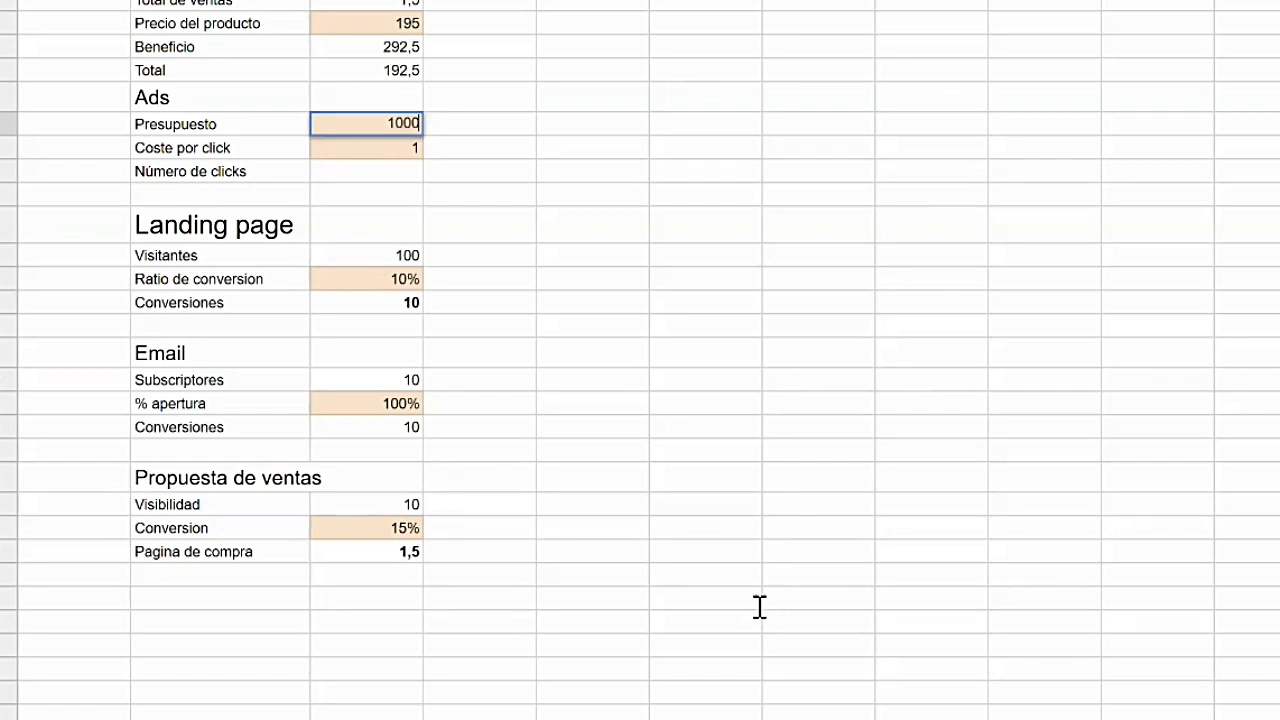
{"action": "key", "text": "Tab"}
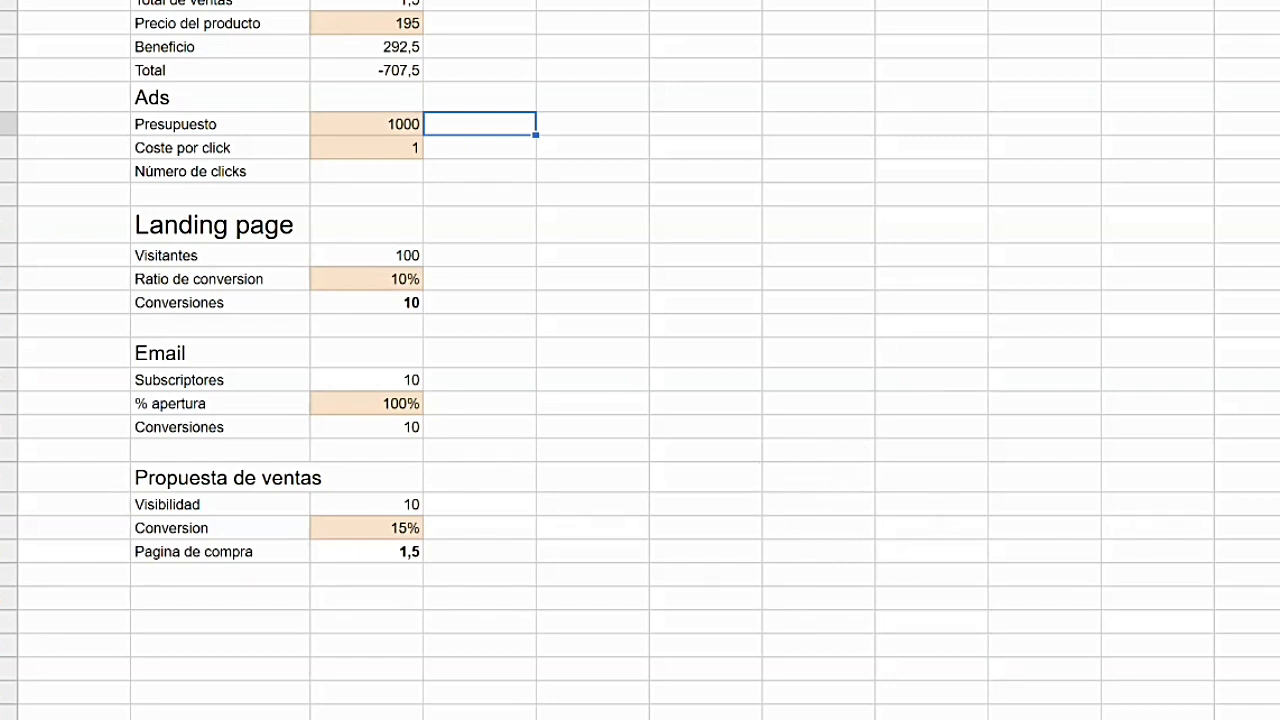
Step: Set the Propuesta de ventas Conversion rate in C22 to 30%
{"action": "left_click", "coordinate": [366, 528]}
{"action": "type", "text": "300"}
{"action": "key", "text": "BackSpace"}
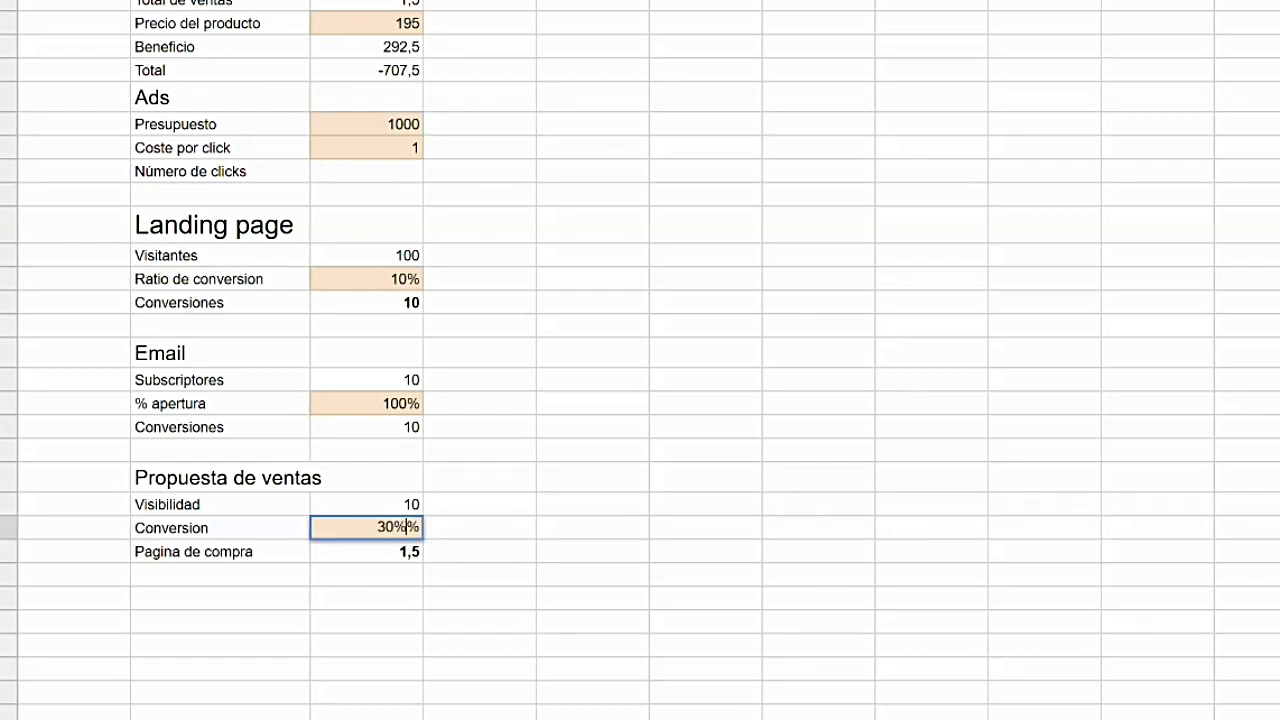
{"action": "key", "text": "Tab"}
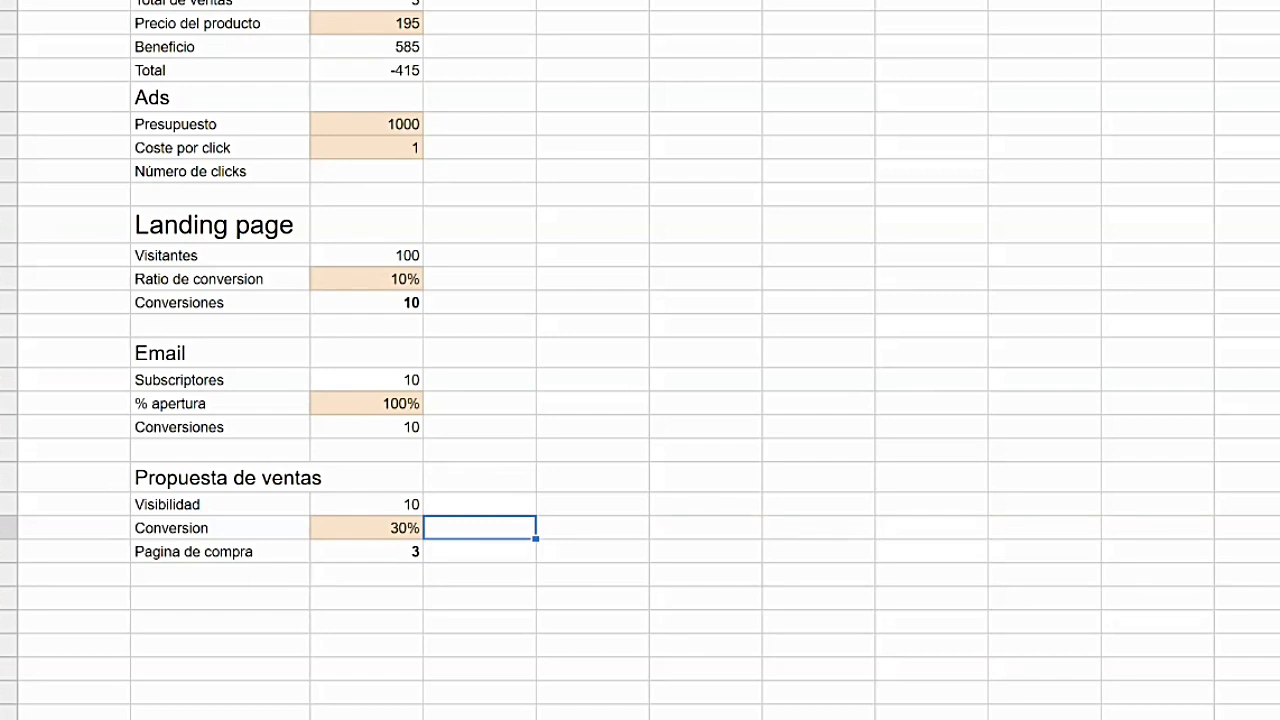
Step: Set the Propuesta de ventas Conversion rate in C22 to 50%
{"action": "left_click", "coordinate": [366, 528]}
{"action": "type", "text": "50"}
{"action": "key", "text": "Tab"}
Step: Set the Ads Presupuesto value in C6 to 200
{"action": "key", "text": "Up"}
{"action": "key", "text": "Up"}
{"action": "key", "text": "Up"}
{"action": "key", "text": "Up"}
{"action": "key", "text": "Up"}
{"action": "key", "text": "Up"}
{"action": "key", "text": "Up"}
{"action": "key", "text": "Up"}
{"action": "key", "text": "Up"}
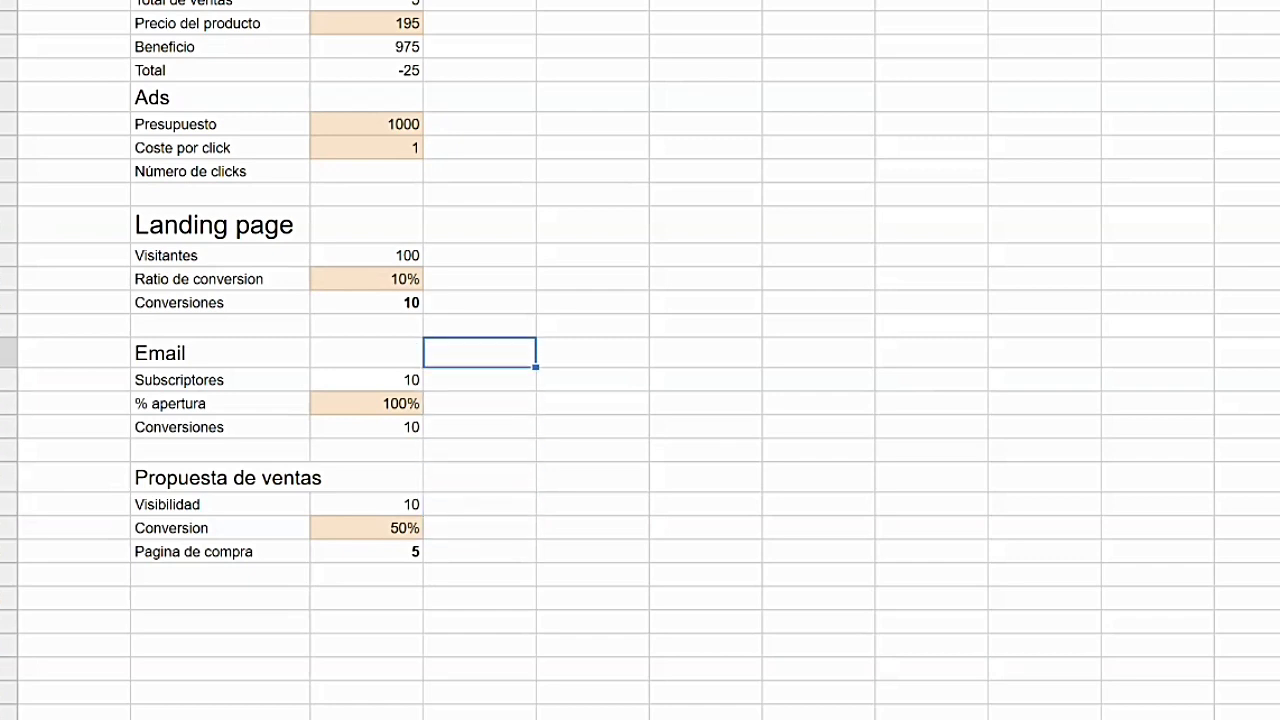
{"action": "key", "text": "Up"}
{"action": "key", "text": "Up"}
{"action": "key", "text": "Up"}
{"action": "key", "text": "Up"}
{"action": "key", "text": "Up"}
{"action": "key", "text": "Up"}
{"action": "key", "text": "Up"}
{"action": "key", "text": "Left"}
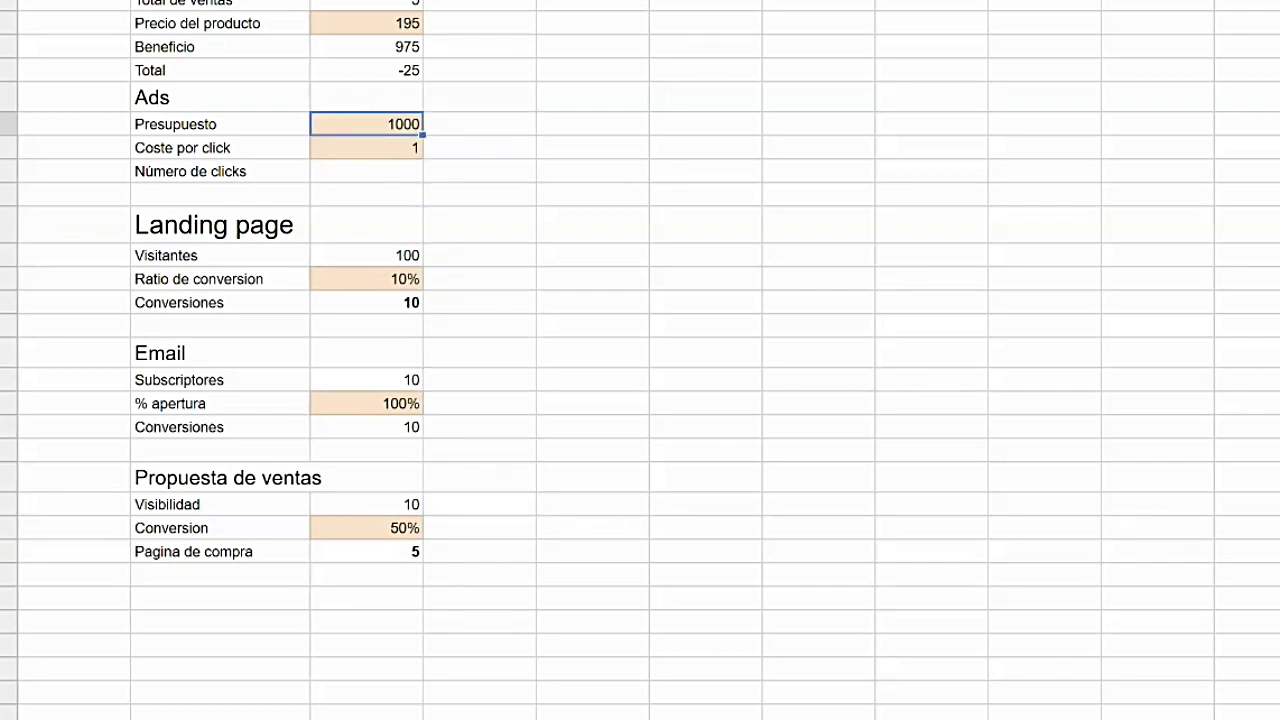
{"action": "type", "text": "200"}
{"action": "key", "text": "Tab"}
Step: Make the Total value in C4 bold and enlarge its font size
{"action": "key", "text": "Up"}
{"action": "key", "text": "Left"}
{"action": "key", "text": "Up"}
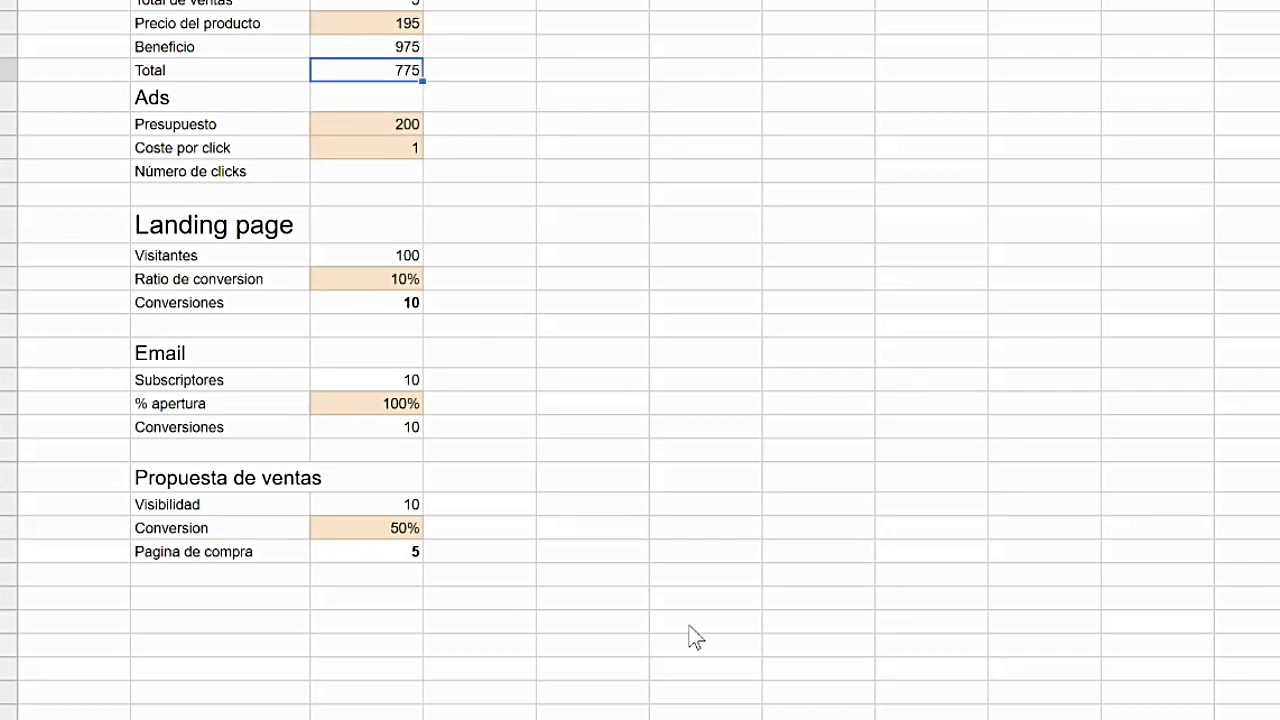
{"action": "left_click", "coordinate": [1263, 163]}
{"action": "left_click", "coordinate": [1201, 173]}
{"action": "key", "text": "Return"}
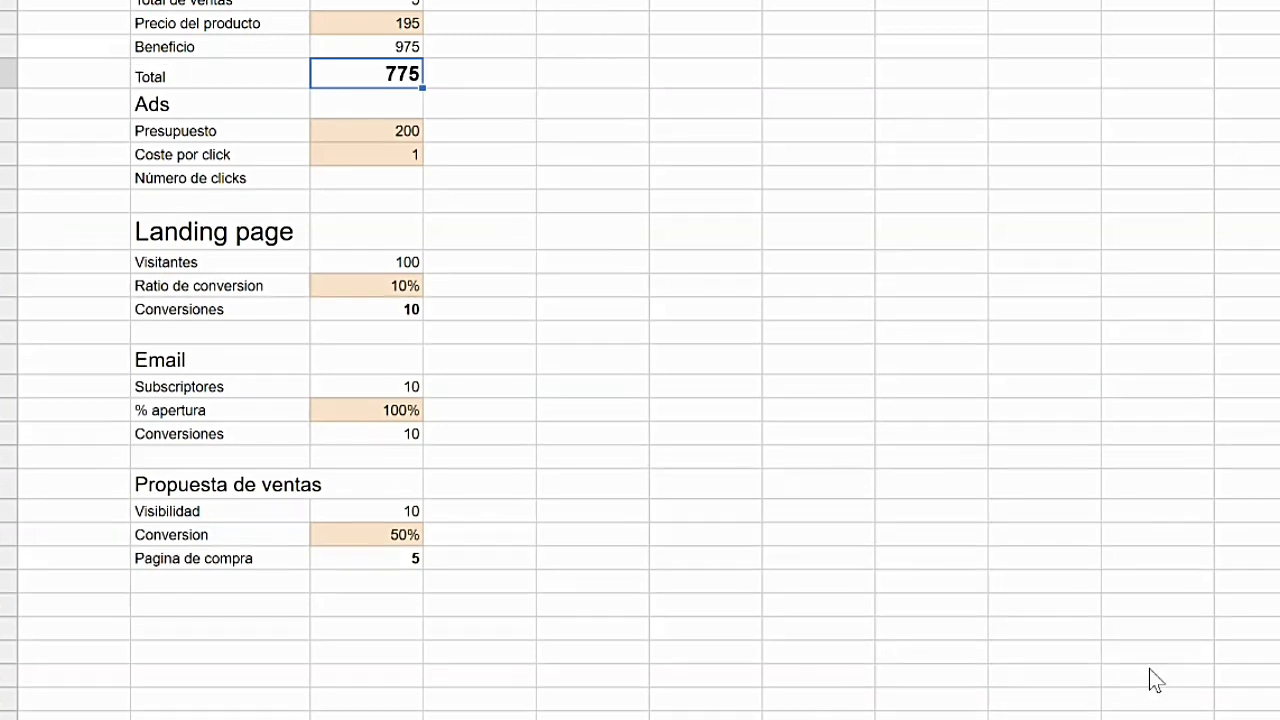